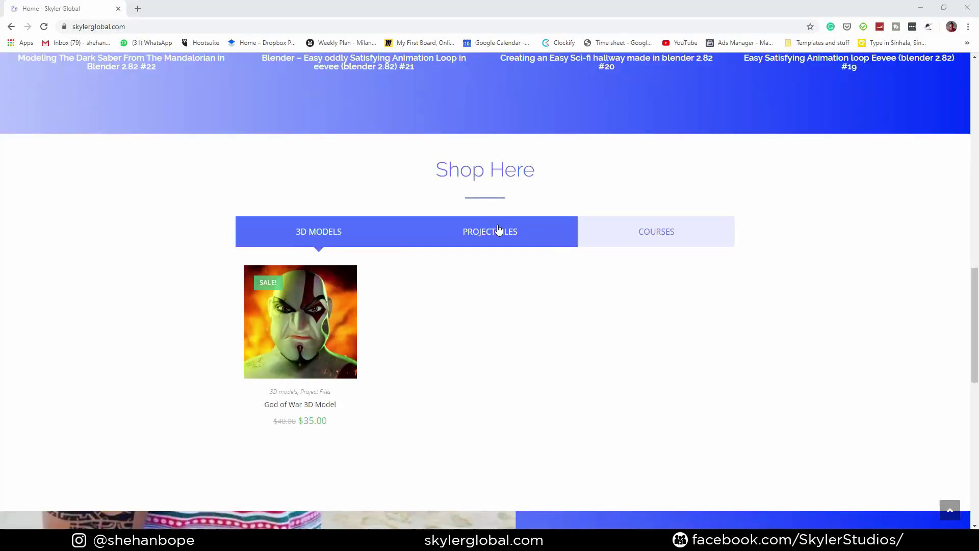
Show the project files in the website's shop section
left_click(500, 228)
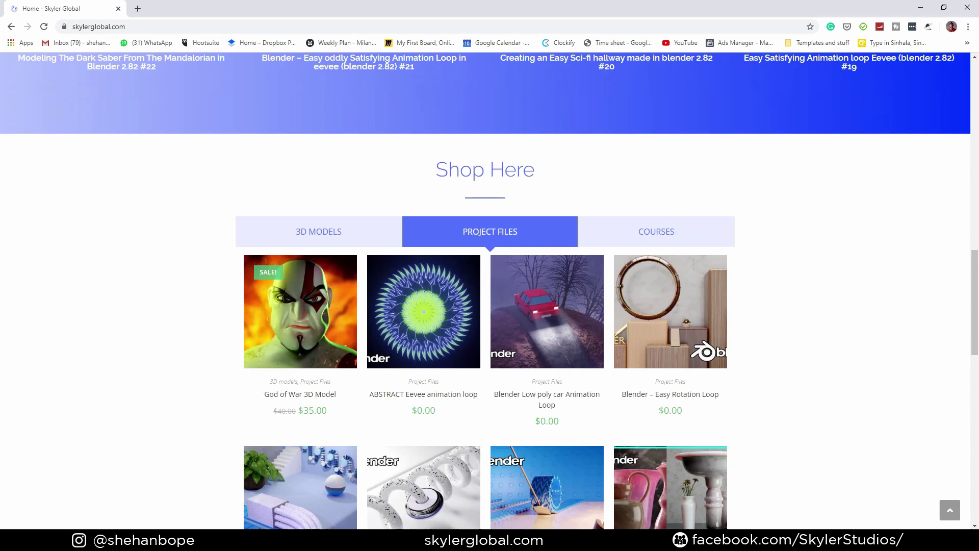
scroll(138, 408, "up", 3)
scroll(137, 412, "down", 1)
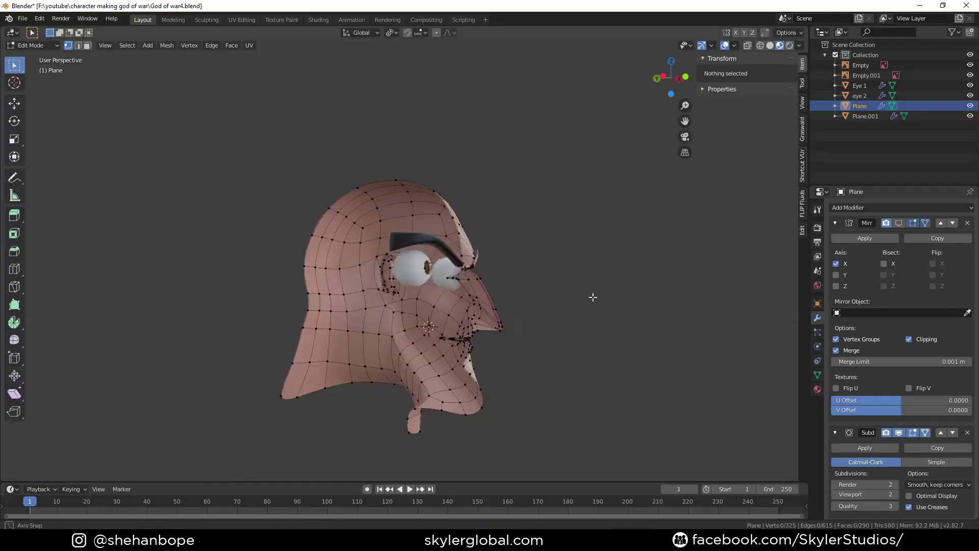
Select the innermost edge loop at the mouth corner and view the head from the left side
scroll(592, 295, "up", 8)
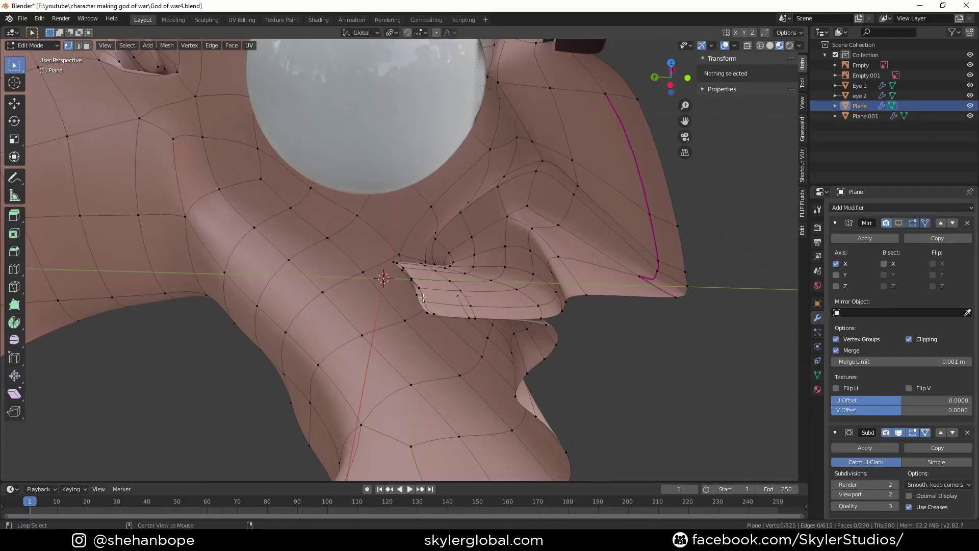
left_click(423, 298, "alt")
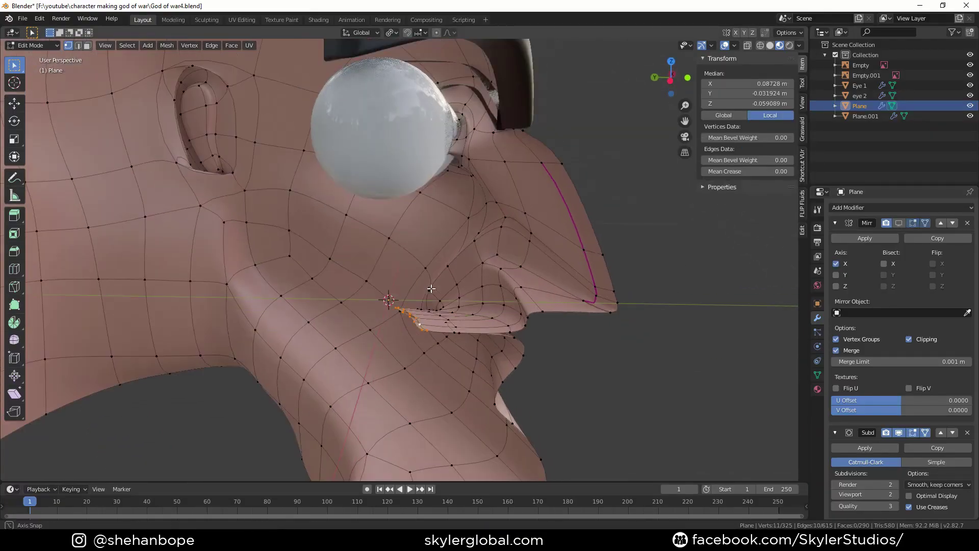
key("KP_3")
key("ctrl+KP_1")
key("ctrl+KP_3")
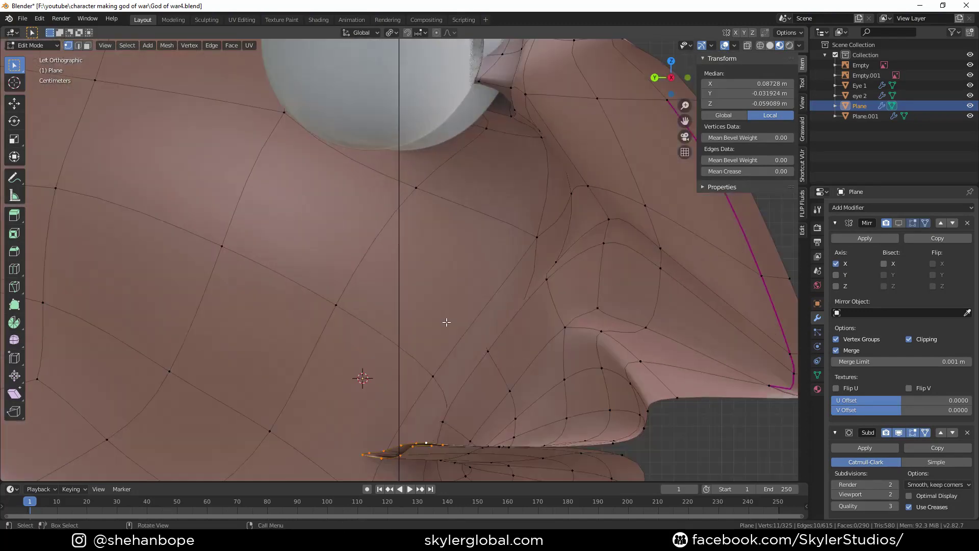
Try to flatten the selected mouth loop along the Z axis
key("s")
key("z")
left_click(490, 259)
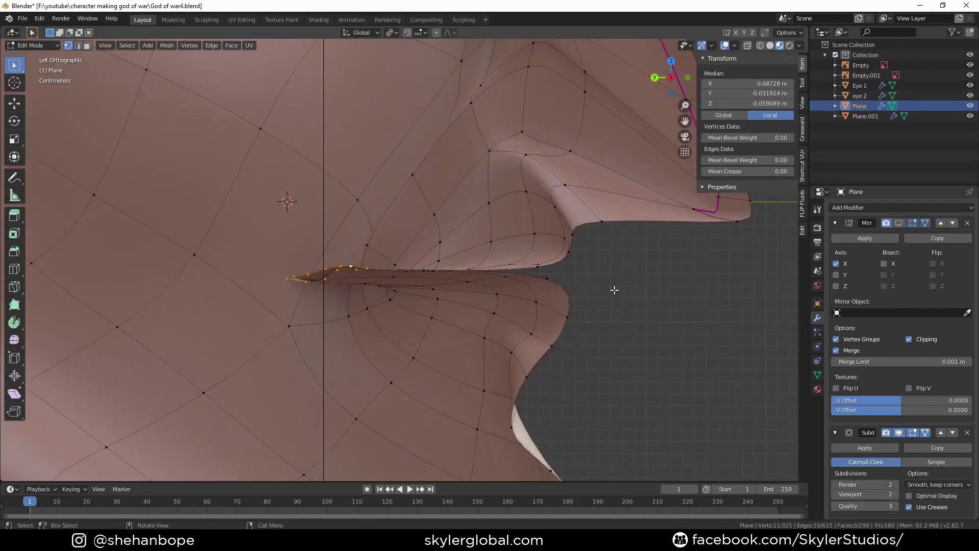
key("s")
key("z")
left_click(503, 283)
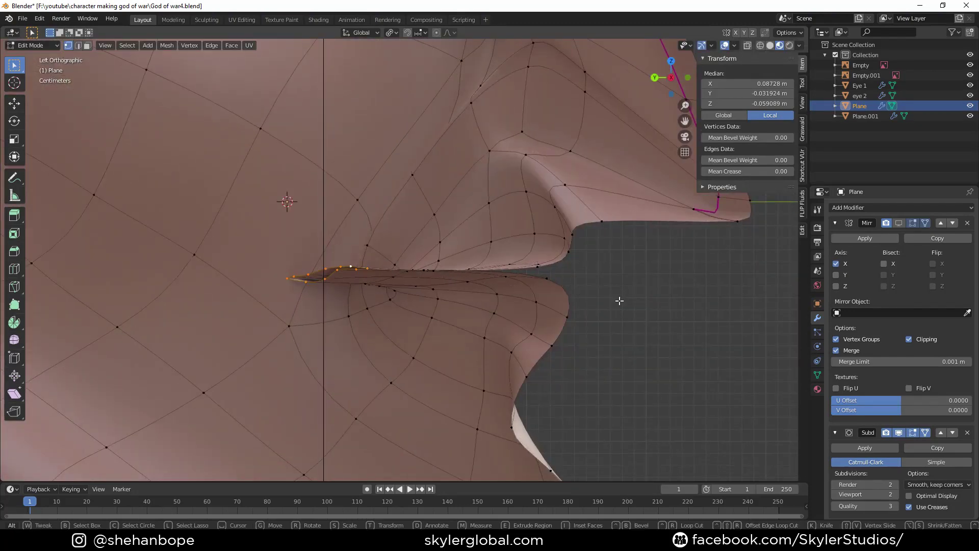
key("s")
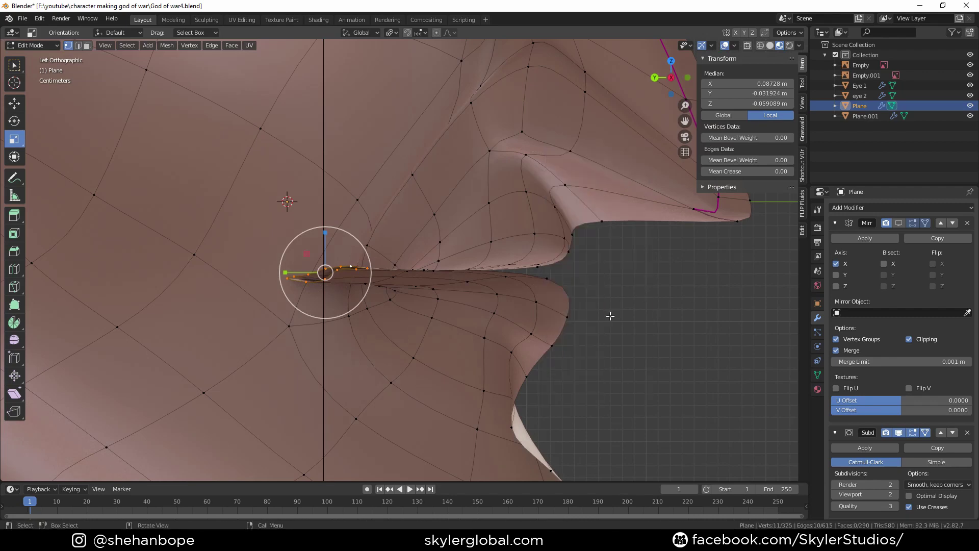
key("s")
key("z")
key("BackSpace")
left_click(645, 316)
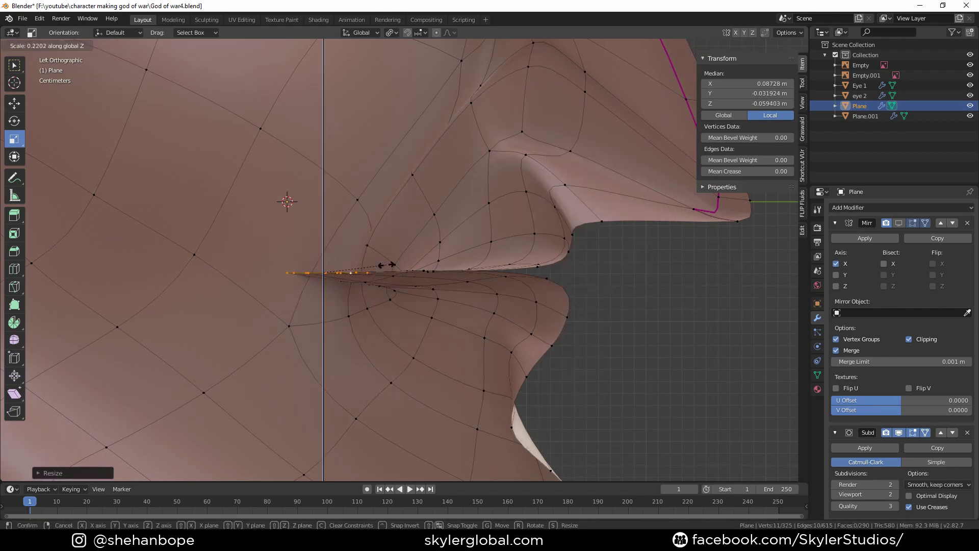
left_click(386, 264)
Activate the Move tool and stretch the inner mouth loop vertically by scaling it along Z
scroll(408, 271, "up", 2)
left_click(16, 106)
middle_click_drag(458, 278, 429, 286)
scroll(448, 280, "down", 2)
key("s")
key("z")
left_click(138, 319)
scroll(160, 319, "up", 2)
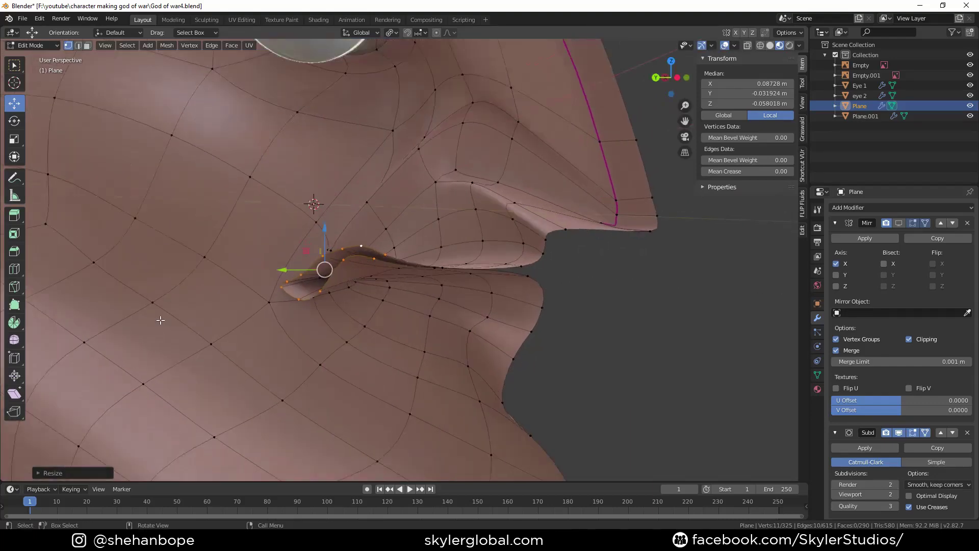
Adjust the height of the vertex at the upper back corner of the mouth opening along Z
middle_click_drag(363, 245, 431, 234, "shift")
scroll(408, 255, "up", 1)
left_click(342, 270)
key("g")
key("z")
left_click(438, 271)
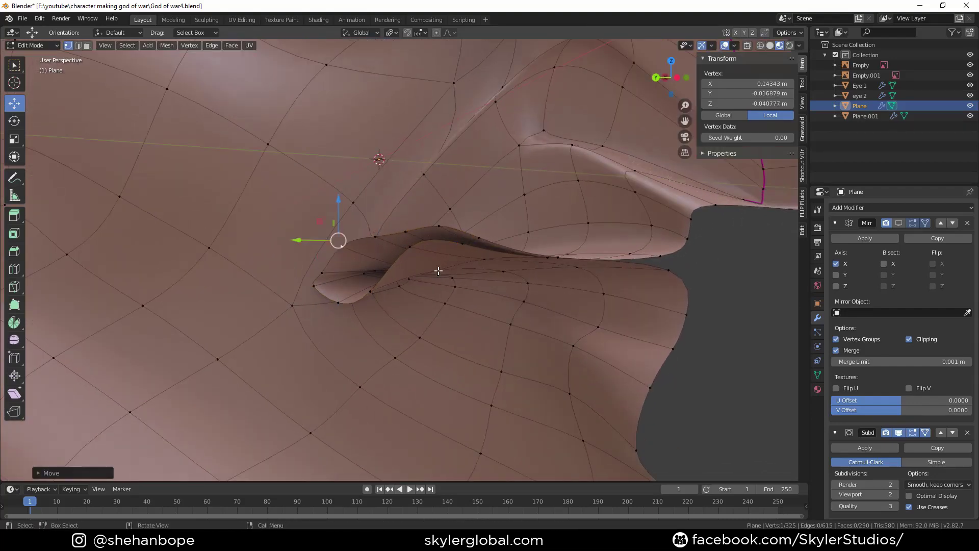
Lower the vertices along the bottom rim of the mouth opening one by one along Z
key("g")
key("z")
left_click(427, 319)
left_click(460, 251)
key("g")
key("z")
left_click(457, 325)
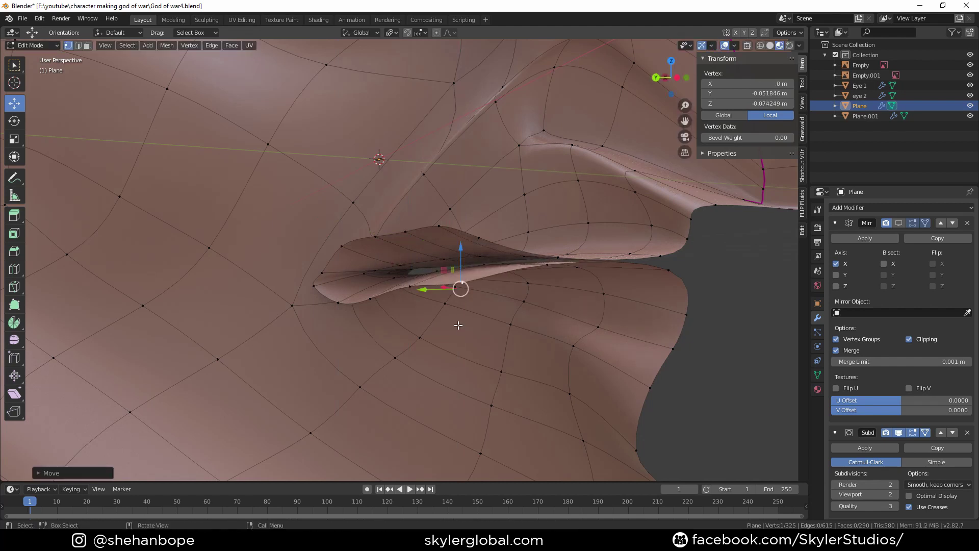
left_click(414, 291)
key("g")
key("z")
left_click(418, 322)
left_click(371, 302)
key("g")
key("z")
left_click(374, 309)
Adjust the vertices along the upper rim of the mouth opening to smooth its outline
left_click(377, 238)
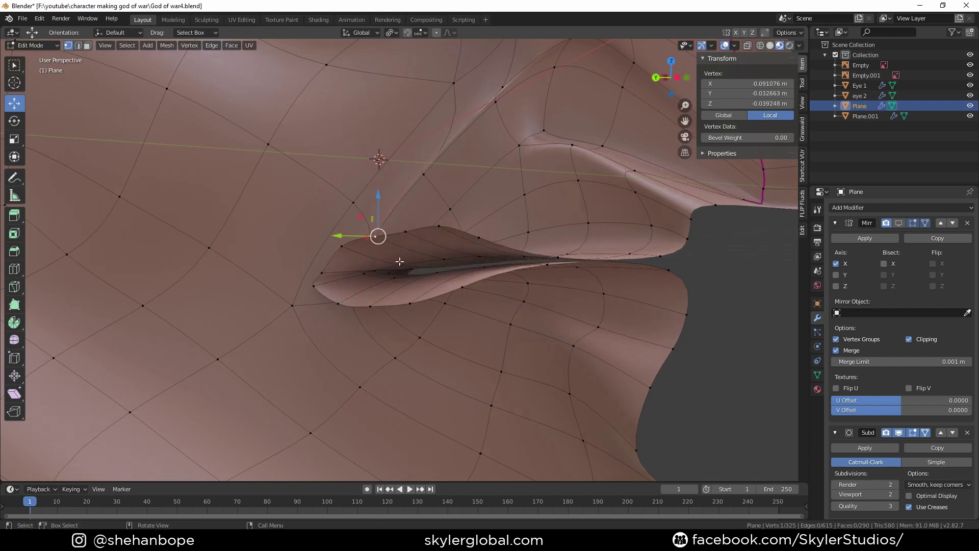
key("g")
key("z")
left_click(397, 257)
left_click(405, 234)
left_click_drag(405, 236, 320, 249)
Select the whole inner mouth loop and extrude it about 0.12 m back into the head in left side view
left_click(386, 227, "alt")
key("KP_3")
key("ctrl+KP_3")
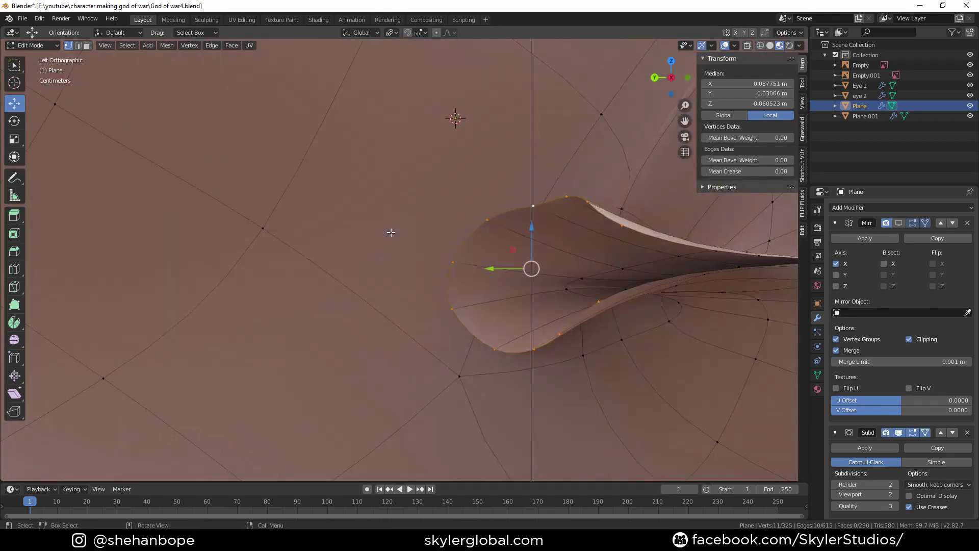
scroll(390, 232, "down", 6)
key("e")
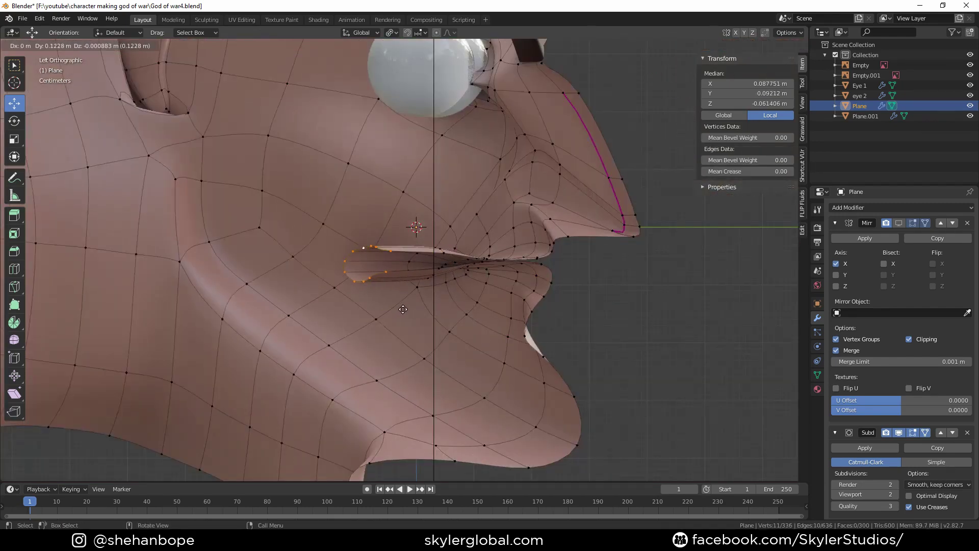
left_click(403, 309)
Enlarge the extruded mouth loop, scaling it further along the Z axis
scroll(405, 316, "down", 3)
key("s")
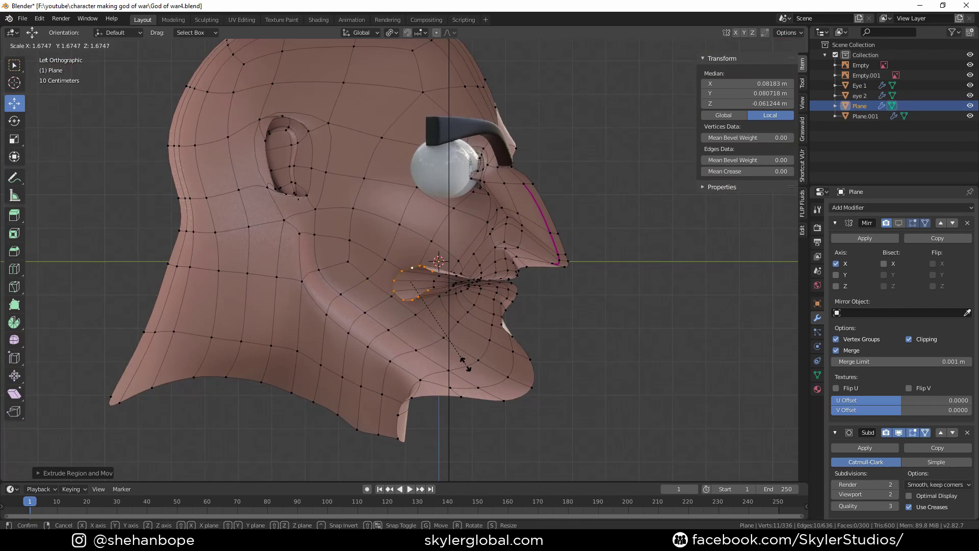
key("z")
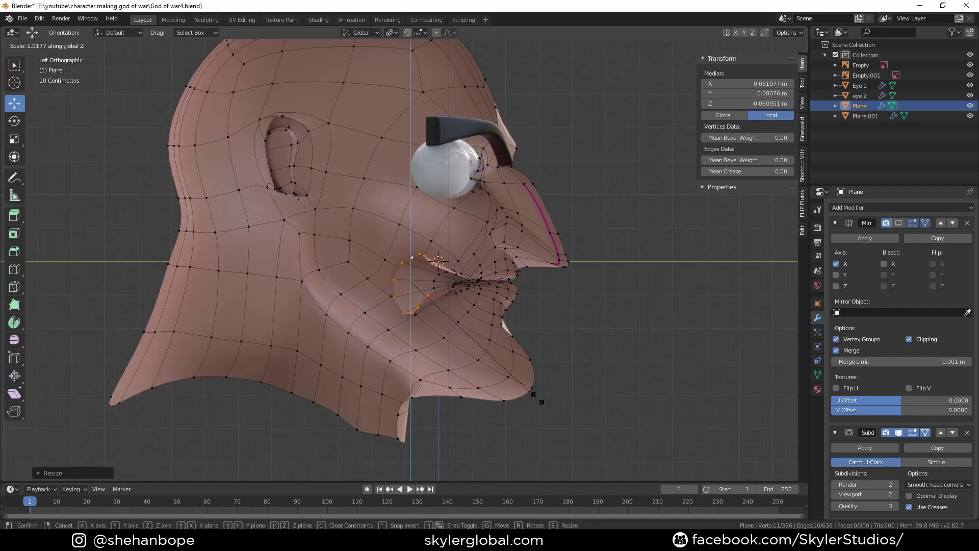
left_click(621, 416)
Extrude the loop further back to deepen the mouth cavity, then reposition and resize its end ring
key("g")
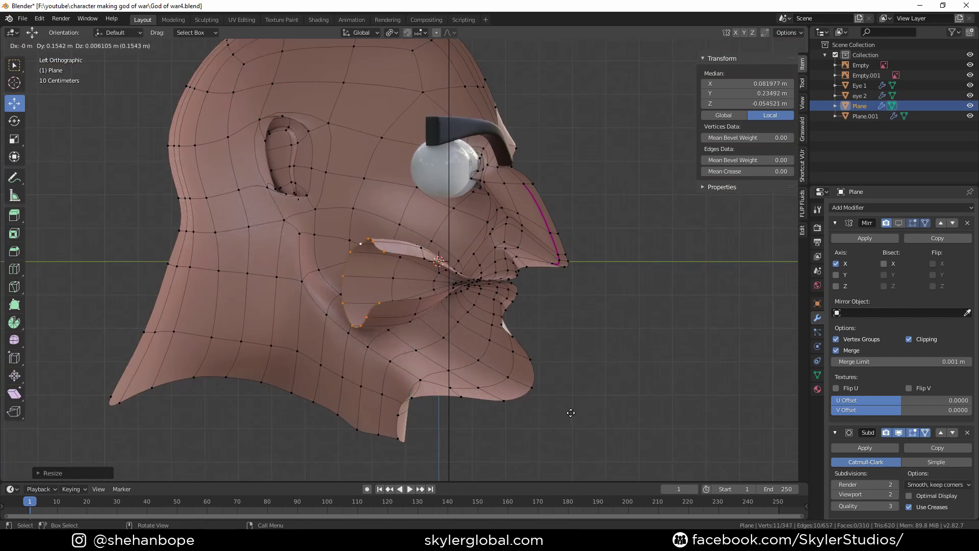
key("KP_3")
key("ctrl+KP_3")
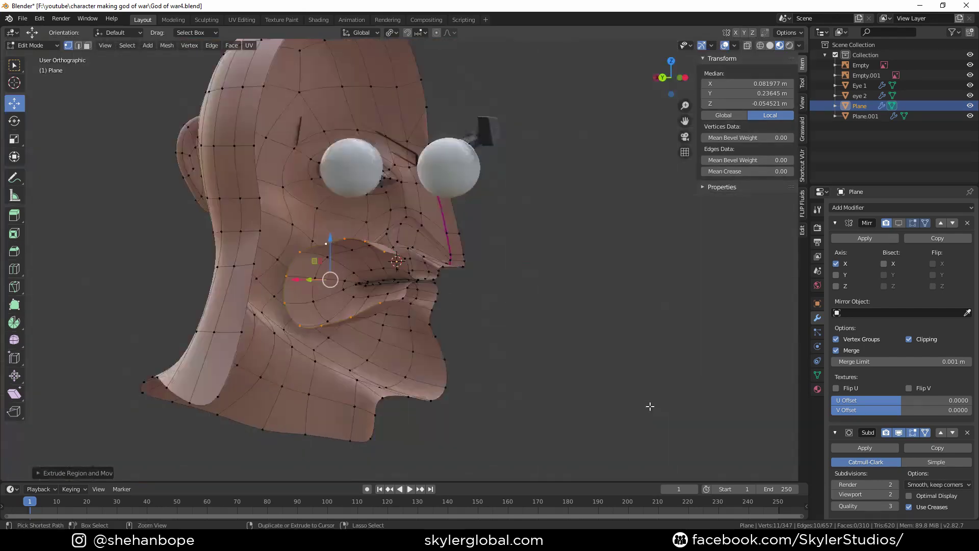
key("g")
left_click(660, 419)
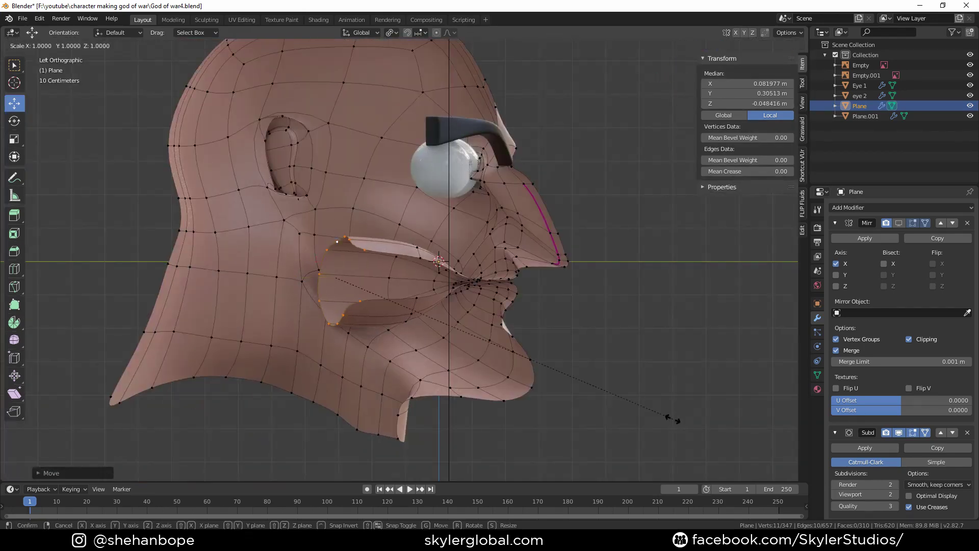
left_click(576, 403)
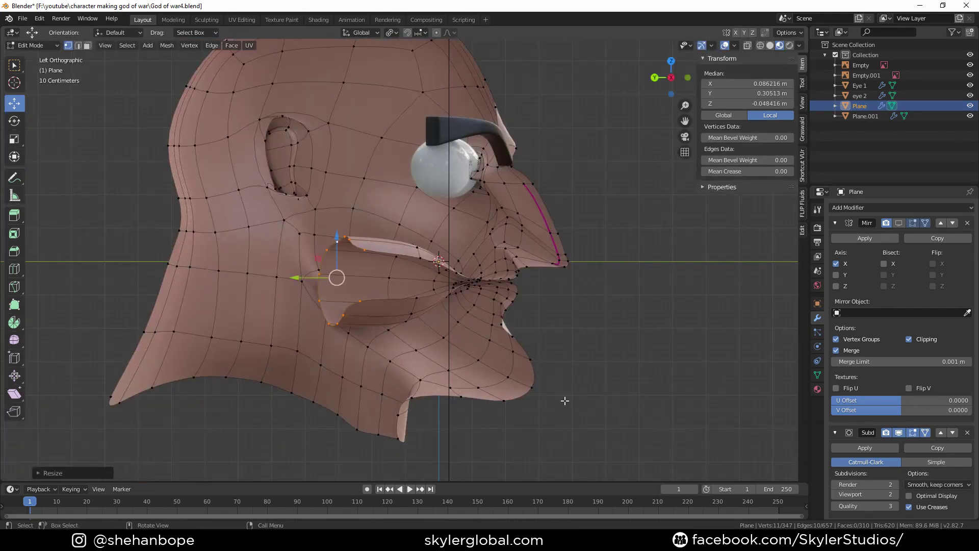
Extrude the cavity's end loop towards the throat and shrink it to about half size
key("g")
left_click(527, 400)
key("s")
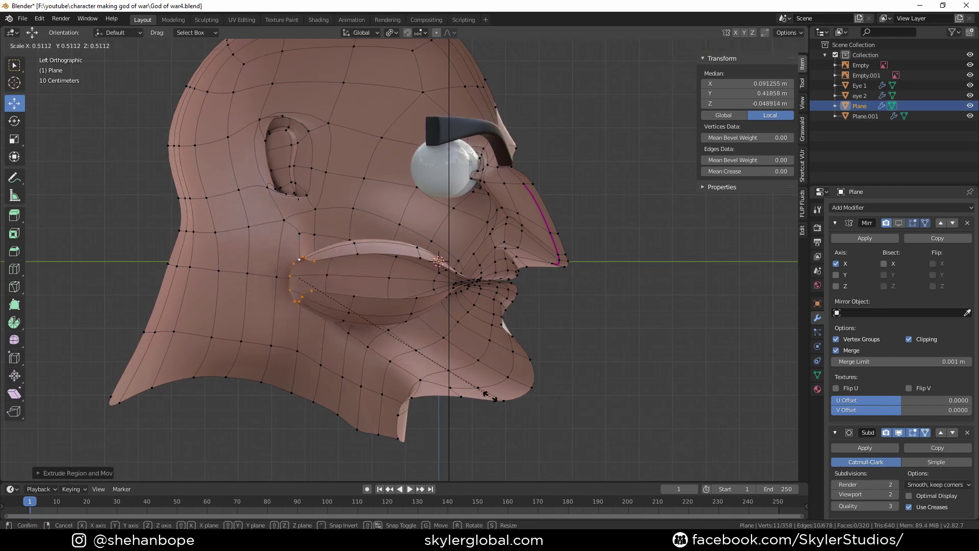
left_click(626, 220)
Extrude the cavity's end loop down to the base of the neck as a throat and rotate its end
middle_click_drag(396, 334, 473, 337)
key("KP_1")
key("ctrl+KP_3")
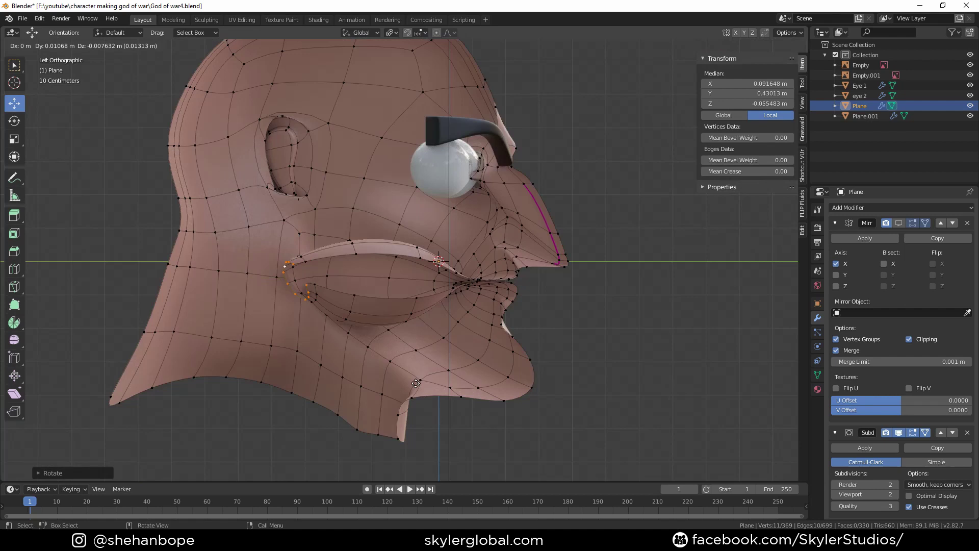
left_click(389, 41)
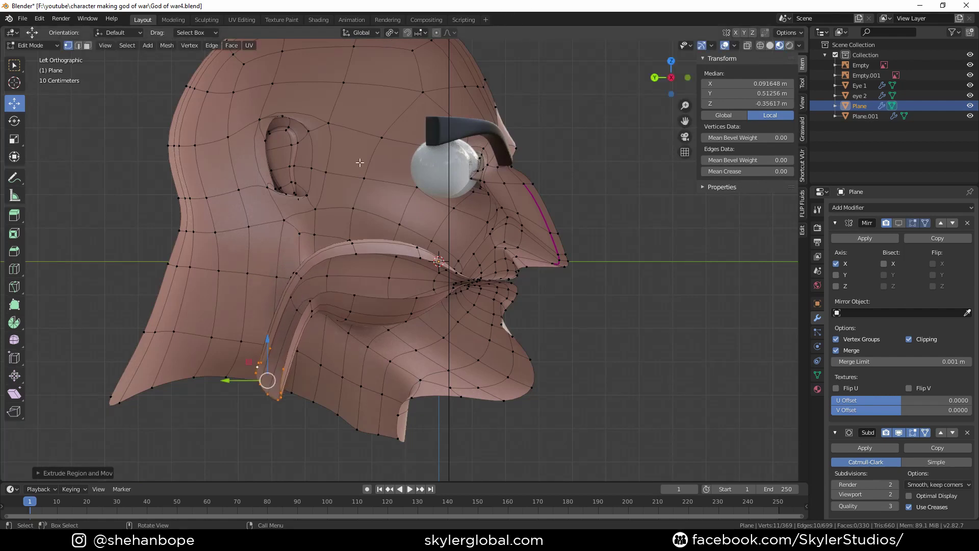
key("r")
left_click(401, 289)
Add a loop cut across the middle of the throat and shift it to curve the tube
left_click(273, 320)
left_click(273, 317)
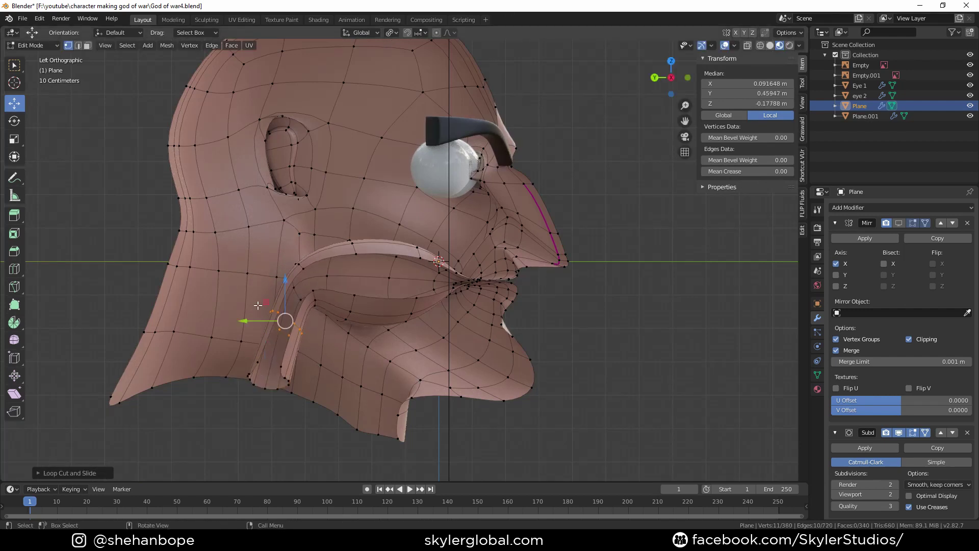
key("g")
left_click(257, 319)
Select the loop around the widest part of the mouth cavity and widen it along X
middle_click_drag(328, 335, 433, 311)
left_click(355, 272, "alt")
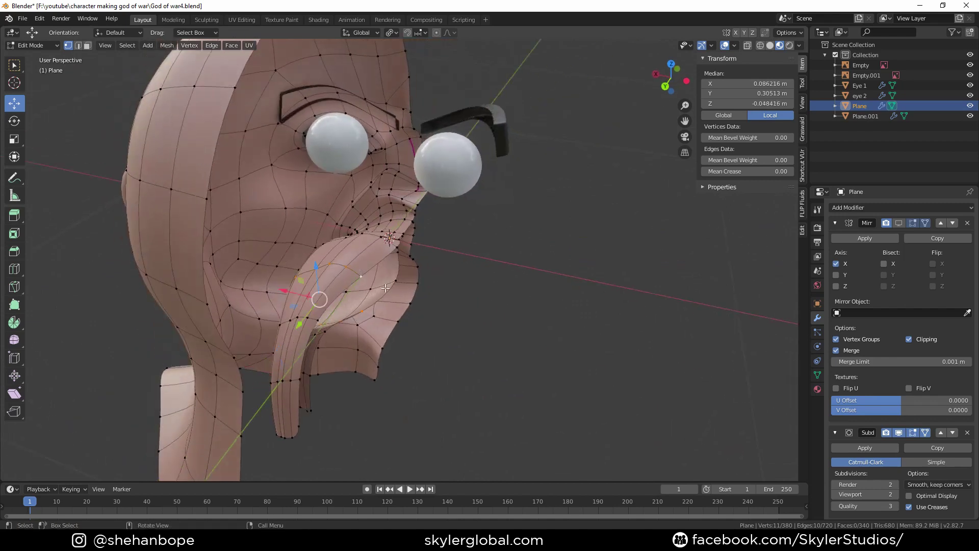
scroll(356, 272, "up", 2)
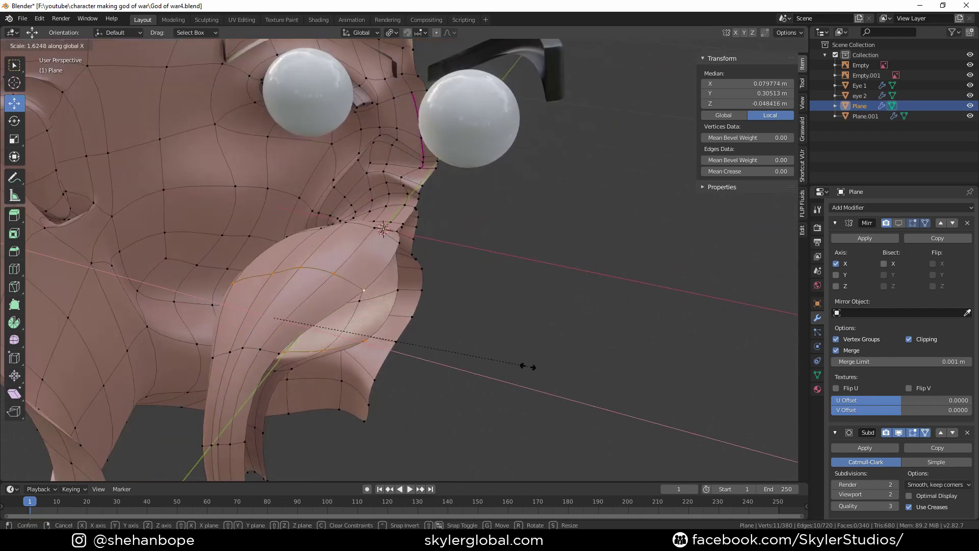
left_click(579, 372)
Display the mirrored half and try to move the cavity's inner edge loop along X
left_click(898, 223)
scroll(459, 270, "up", 2)
middle_click_drag(451, 281, 497, 276)
left_click(395, 384, "alt")
scroll(404, 374, "down", 2)
scroll(408, 371, "up", 2)
key("g")
key("x")
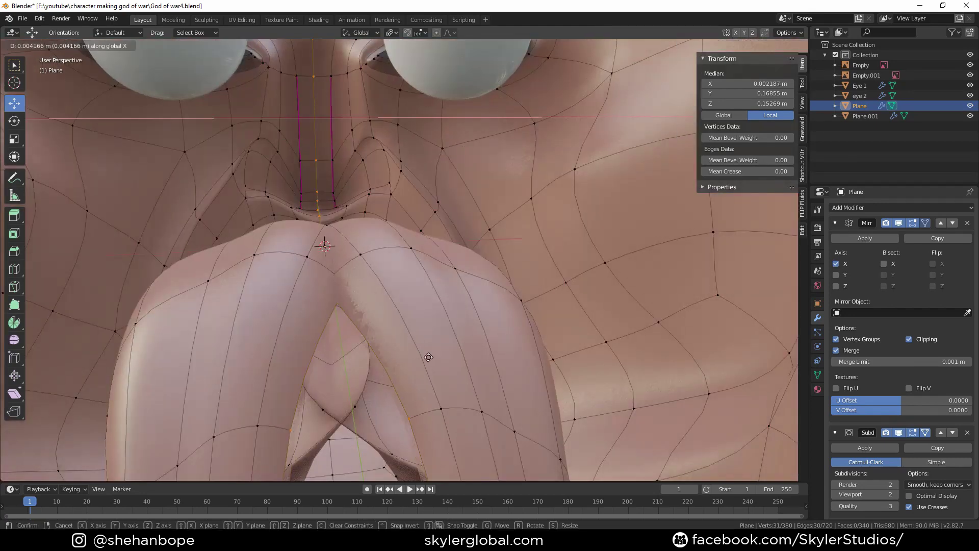
right_click(338, 374)
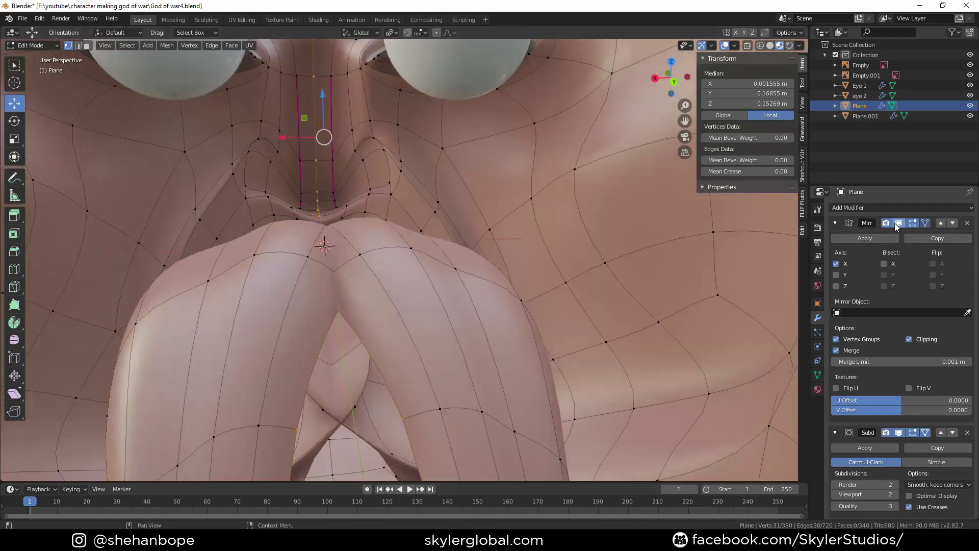
Select vertices on the cavity's inner edge, turn on the Mirror modifier's viewport display and move the selection
middle_click_drag(403, 347, 322, 337)
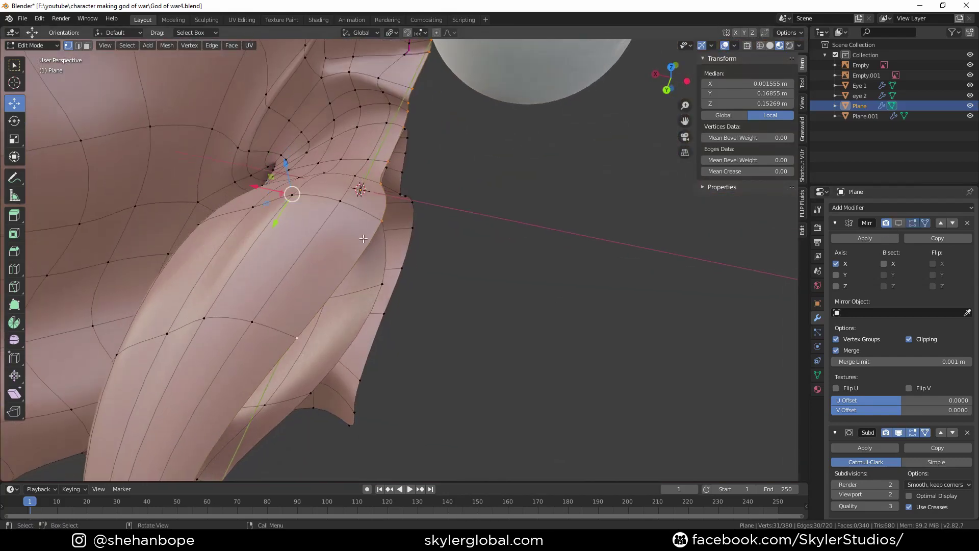
left_click(376, 229)
scroll(383, 297, "down", 4)
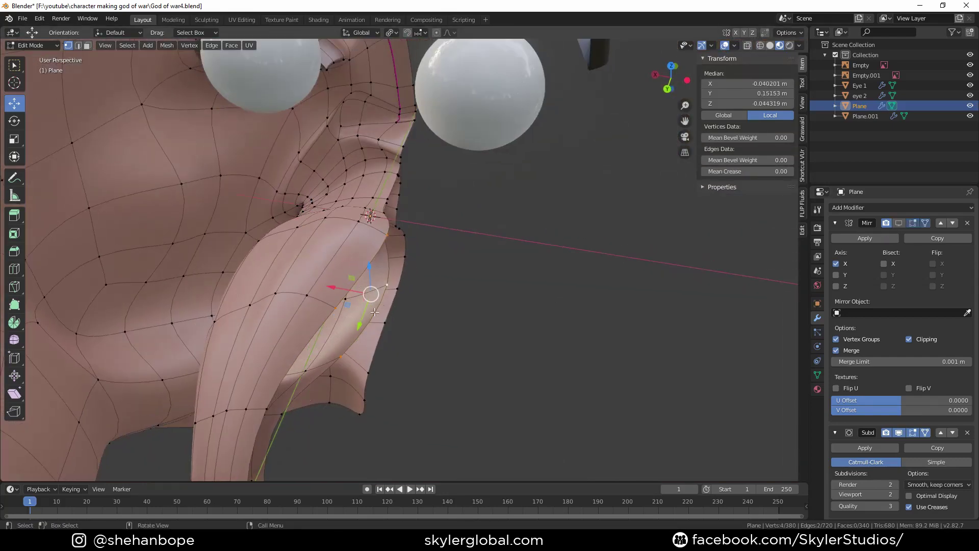
left_click(898, 223)
scroll(570, 291, "up", 3)
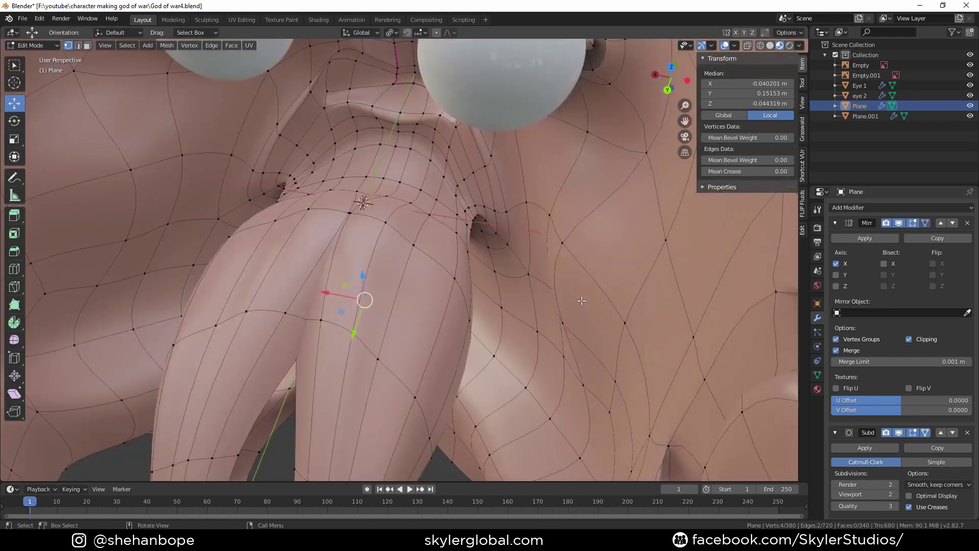
key("g")
left_click(429, 279)
Select the cavity's open inner edge loop and move it along X onto the mirror plane to join both halves
middle_click_drag(326, 398, 375, 274, "shift")
left_click(363, 299, "alt")
key("x")
left_click(598, 360)
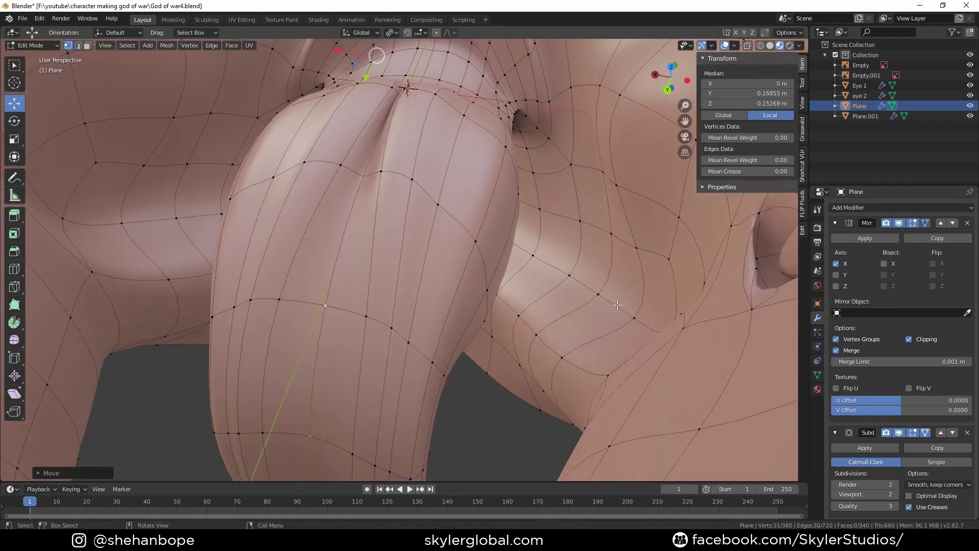
key("alt+z")
key("alt+z")
Select the vertex beside the crease at the front of the mouth cavity and try to move it along X
middle_click_drag(359, 198, 393, 351)
scroll(393, 352, "up", 1)
left_click(352, 190)
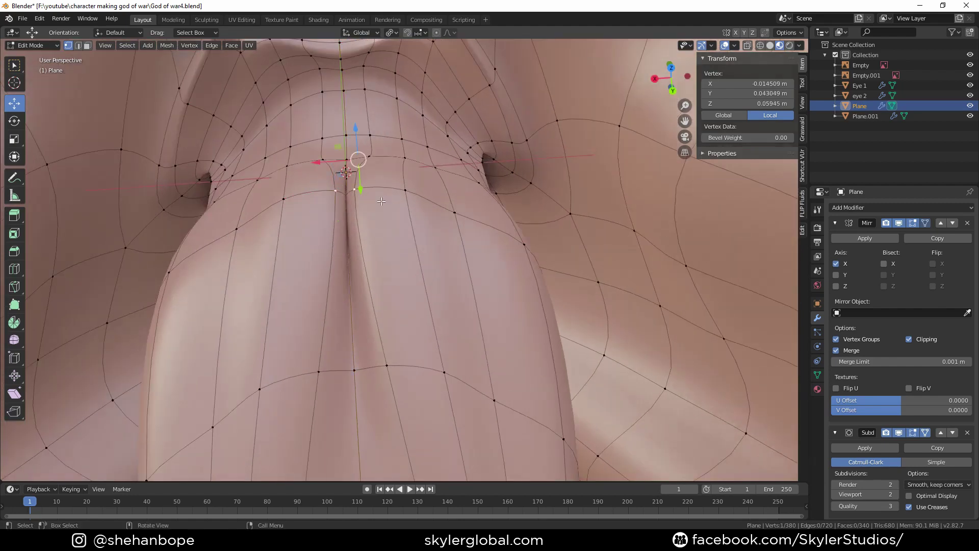
key("g")
key("x")
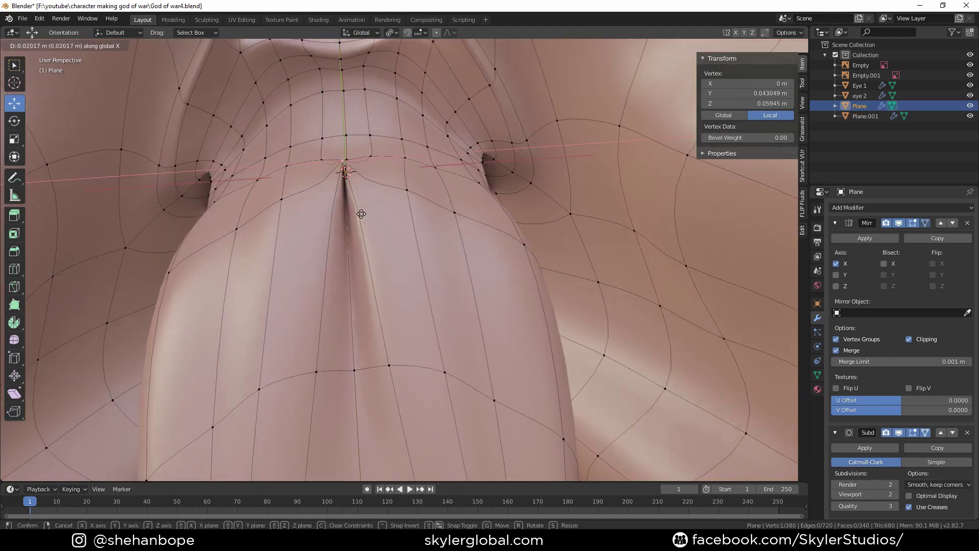
left_click(367, 216)
key("g")
key("x")
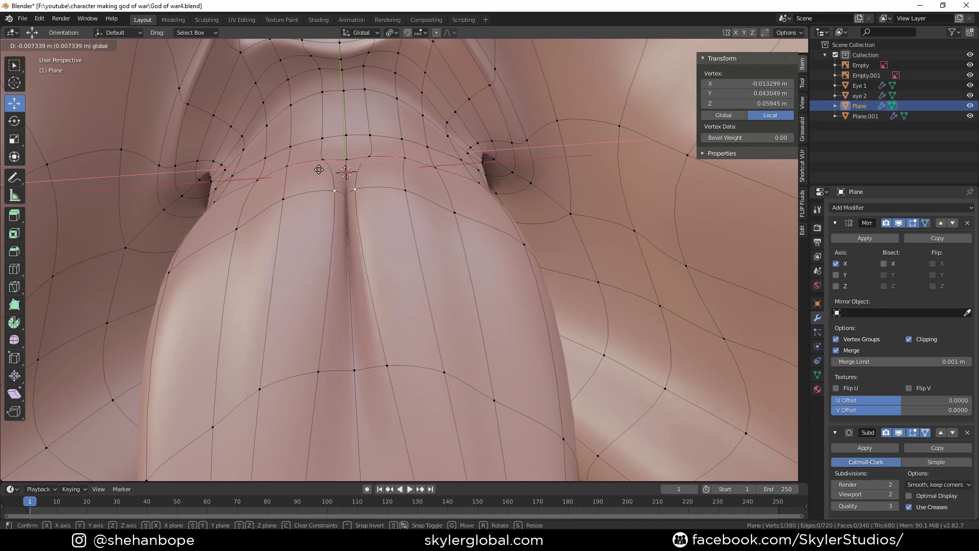
left_click(302, 172)
Turn off the Mirror modifier's Clipping, move the crossed-over vertex along X to its own side, and shift its neighbour outward along X
left_click(909, 339)
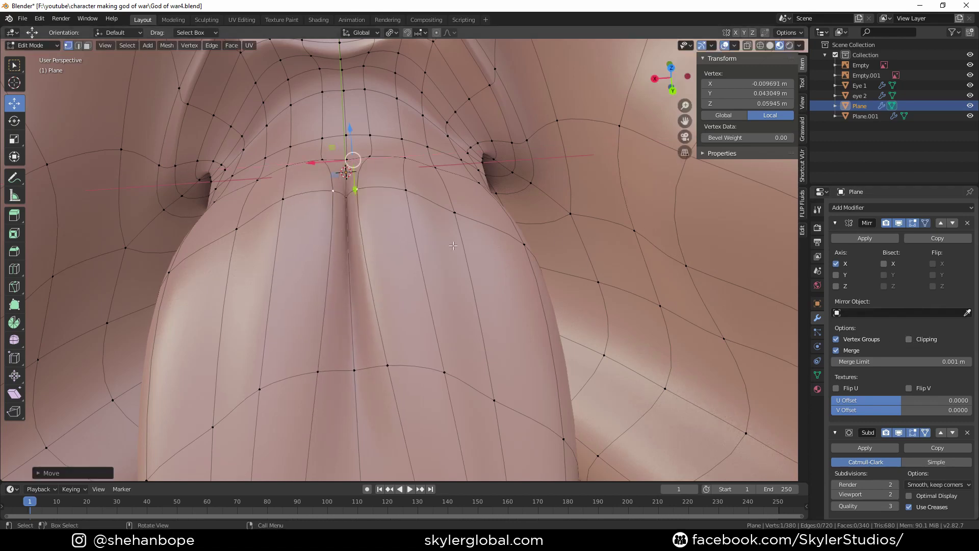
key("g")
key("x")
left_click(254, 175)
left_click(283, 199)
key("g")
key("x")
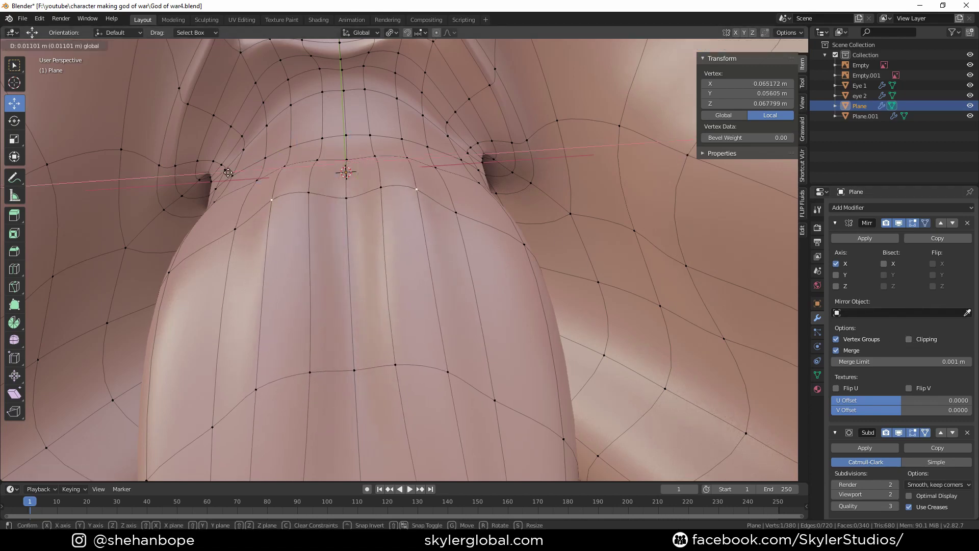
left_click(274, 198)
Turn Clipping back on and move the stray vertex on the cavity's underside along X onto the mirror plane
scroll(388, 179, "down", 2)
left_click(378, 214, "alt")
key("KP_Decimal")
middle_click_drag(378, 216, 408, 92)
scroll(413, 233, "up", 1)
right_click(410, 255)
left_click(410, 255)
scroll(400, 316, "up", 2)
left_click(356, 355)
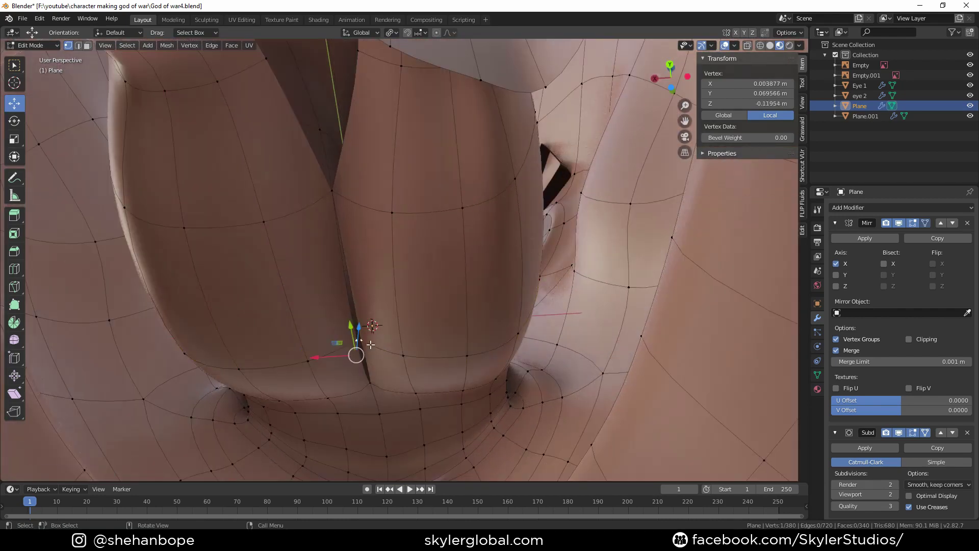
left_click(909, 339)
key("g")
key("x")
left_click(410, 342)
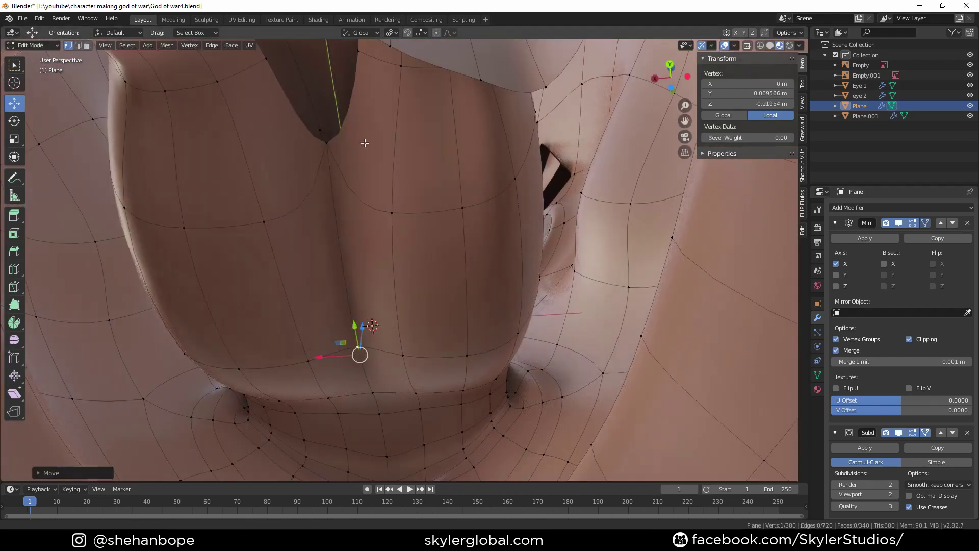
Move the remaining vertices of the gap near the throat along X onto the mirror plane to close the underside
middle_click_drag(365, 142, 410, 184)
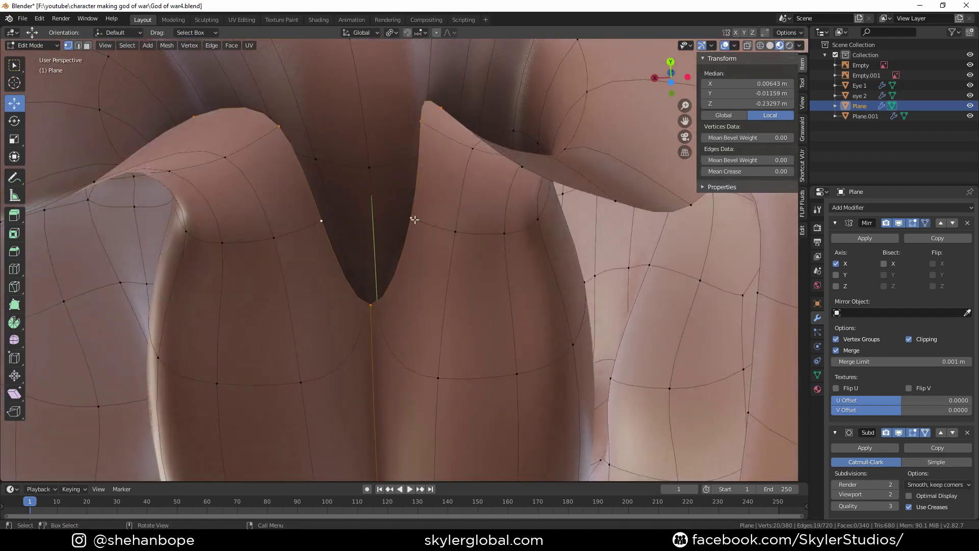
left_click(412, 219)
left_click(423, 122, "shift")
left_click_drag(271, 166, 380, 127)
middle_click_drag(382, 123, 412, 226, "shift")
scroll(411, 225, "down", 1)
left_click(446, 149)
left_click_drag(272, 138, 445, 164)
scroll(445, 164, "down", 4)
Select the throat's open end loop, scale it along X and move it along X toward the mirror plane
middle_click_drag(444, 163, 521, 289)
left_click(461, 272, "alt")
right_click(460, 271)
left_click(461, 271)
right_click(460, 271)
left_click(461, 271)
key("s")
key("x")
left_click(450, 251)
middle_click_drag(451, 251, 365, 296)
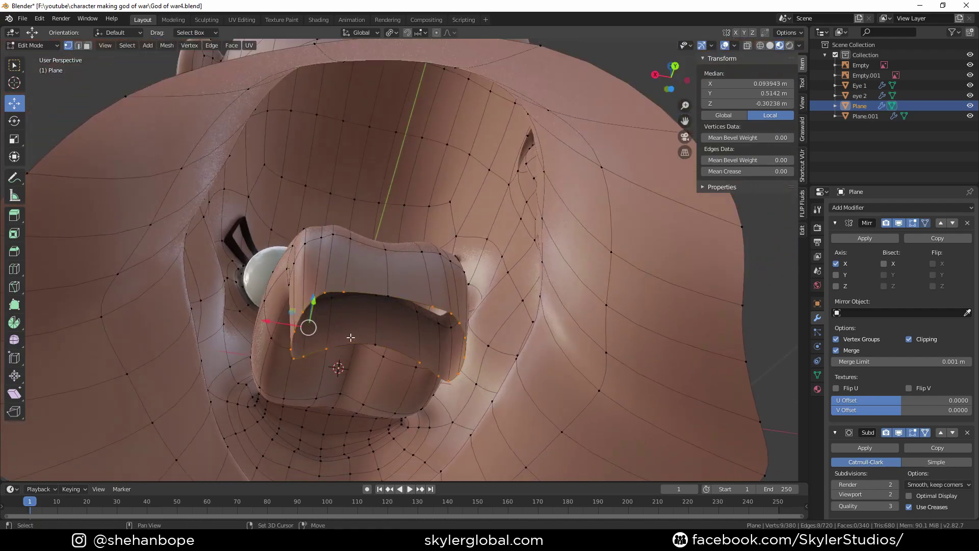
left_click_drag(276, 322, 315, 325)
Hide the mirrored half and, in left side view, lower the cavity's bottom edge vertices and raise its upper edge vertices along Z
middle_click_drag(336, 275, 423, 385)
left_click(899, 223)
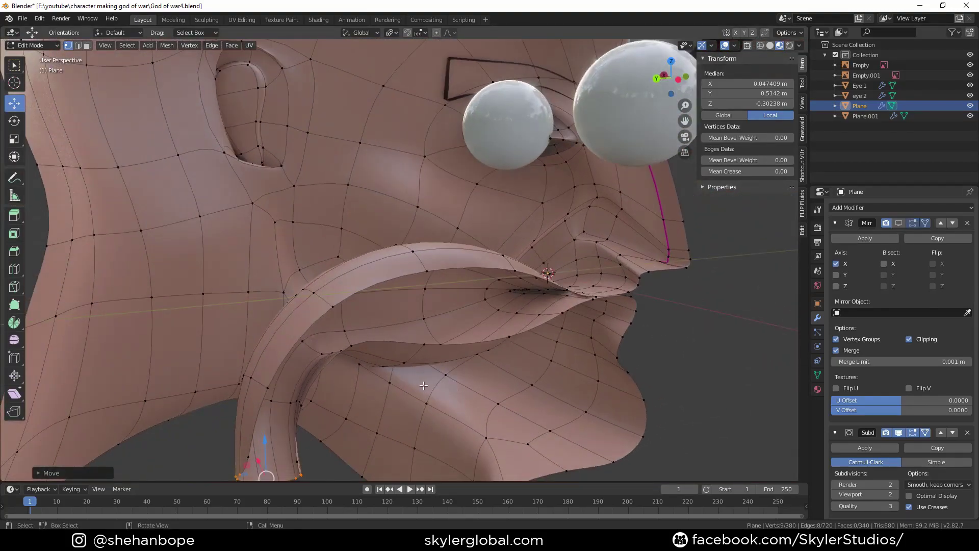
key("ctrl+KP_3")
scroll(504, 286, "up", 1)
middle_click_drag(464, 354, 301, 208, "shift")
scroll(301, 210, "down", 1)
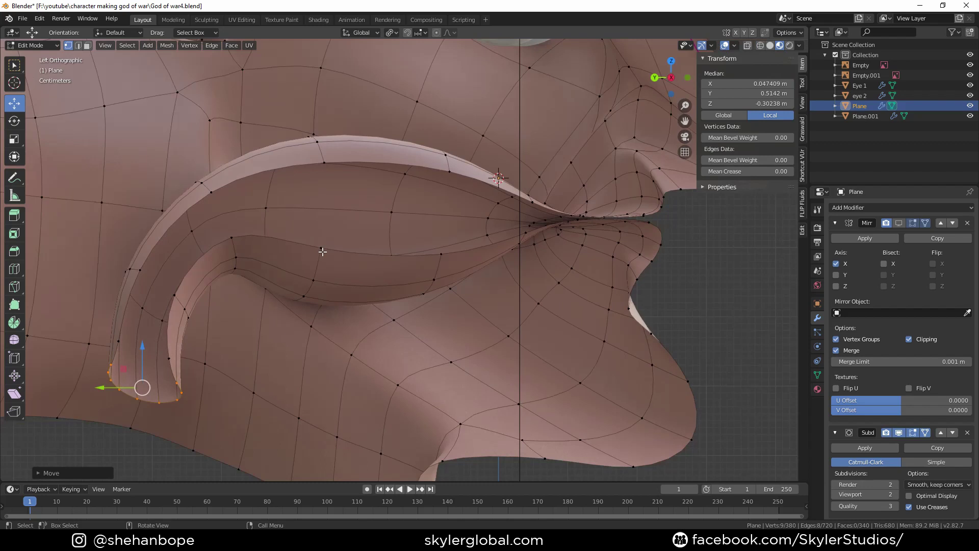
left_click_drag(334, 205, 333, 223)
left_click(324, 163)
left_click(449, 171, "shift")
left_click_drag(328, 128, 328, 116)
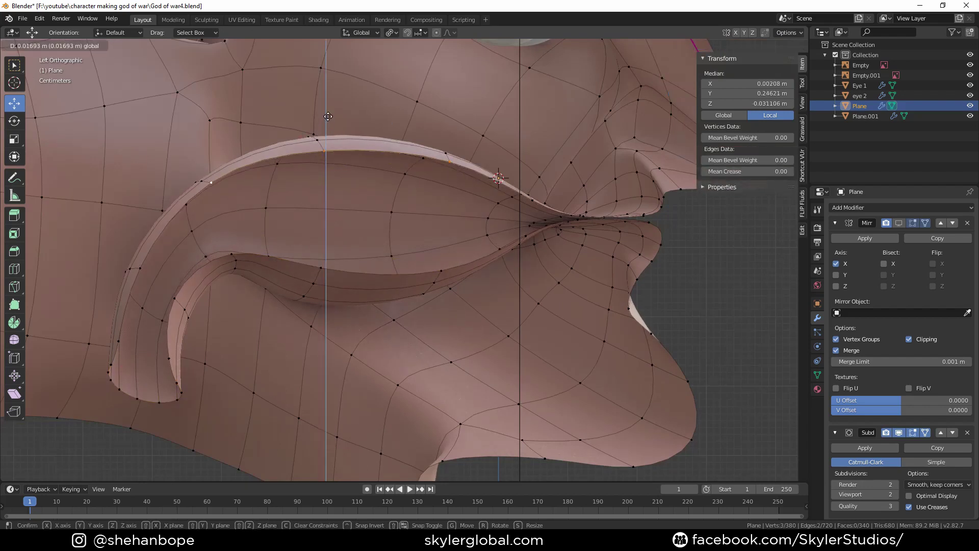
Reposition the two vertices along the front edge of the throat to smooth its profile
left_click(175, 298)
key("g")
left_click(181, 312)
left_click(169, 358)
key("g")
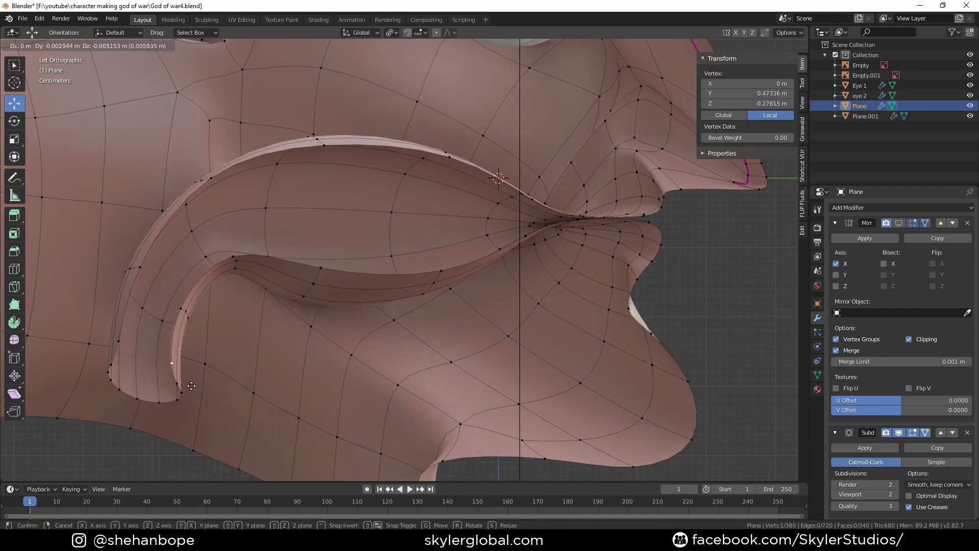
left_click(176, 378)
Reposition the two vertices along the back edge of the throat to smooth its outer curve
left_click(121, 342)
key("g")
left_click(134, 363)
left_click(140, 268)
key("g")
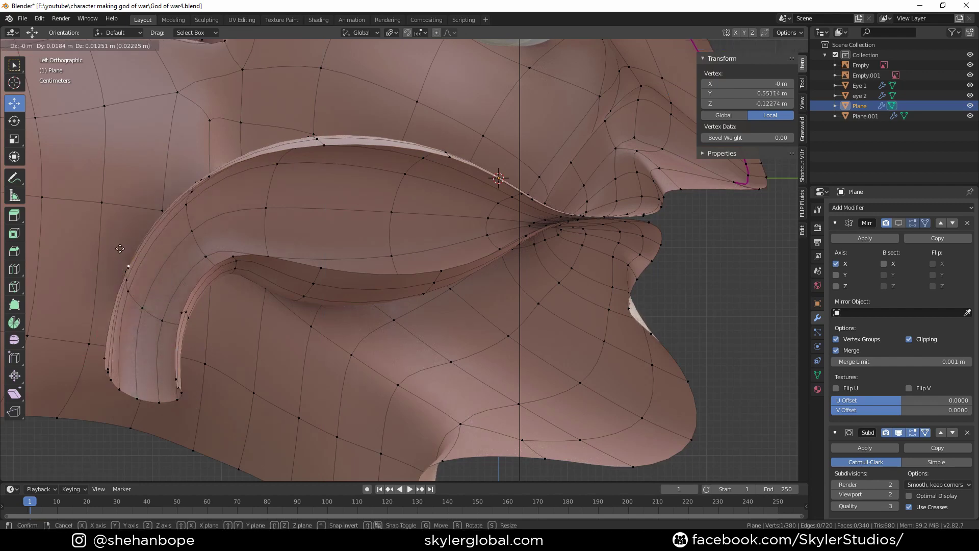
left_click(130, 265)
Move the centre vertices along the roof of the mouth cavity outward to follow the upper outline
left_click(213, 177)
key("g")
left_click(262, 163)
left_click(325, 145)
key("g")
left_click(323, 134)
Move the centre vertices along the floor of the mouth cavity downward to follow the lower outline
left_click(236, 257)
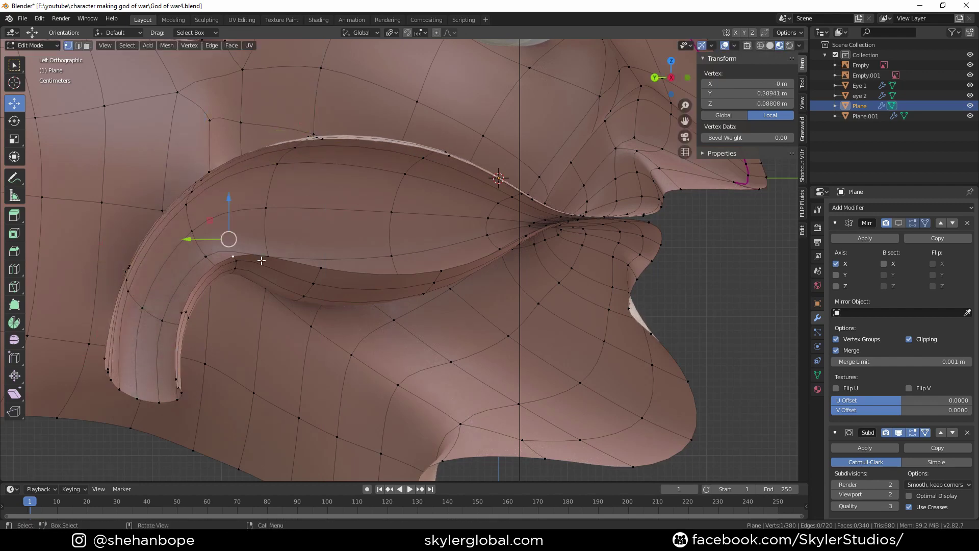
key("g")
left_click(315, 273)
left_click(321, 269)
key("g")
left_click(324, 293)
left_click(439, 272)
key("g")
left_click(442, 289)
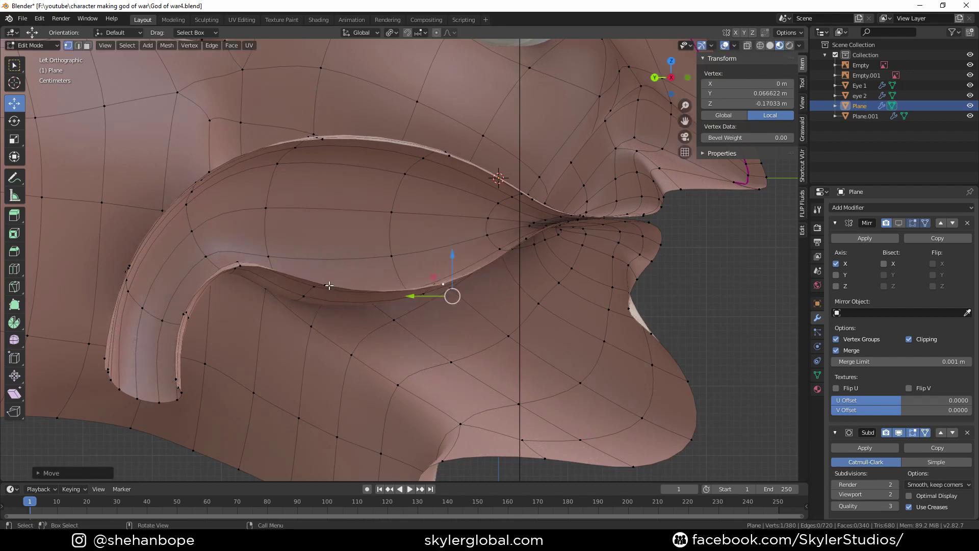
left_click(328, 286)
key("g")
scroll(341, 301, "up", 1)
Return to Object Mode, show the mirrored half again, and inspect the cavity from behind and the head from the front
key("Tab")
left_click(898, 223)
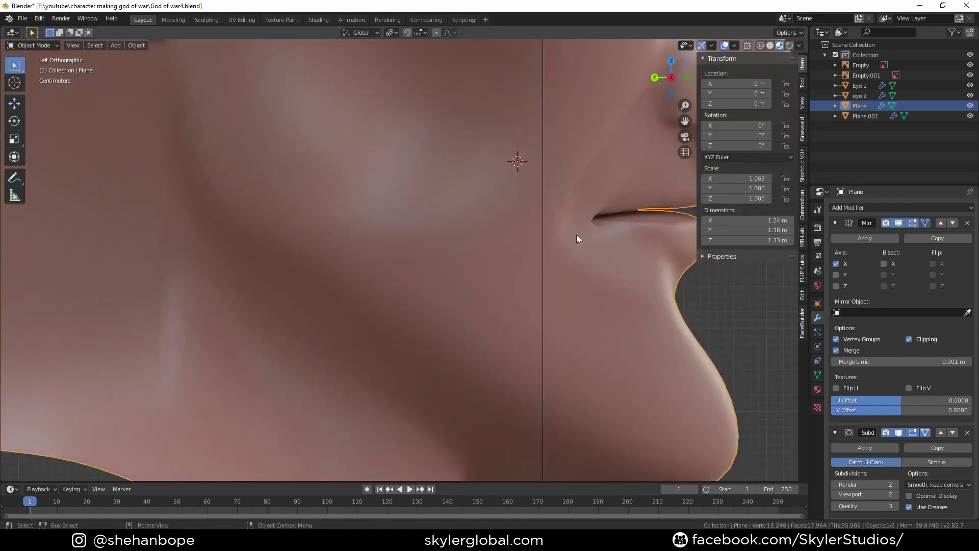
middle_click_drag(576, 237, 452, 256)
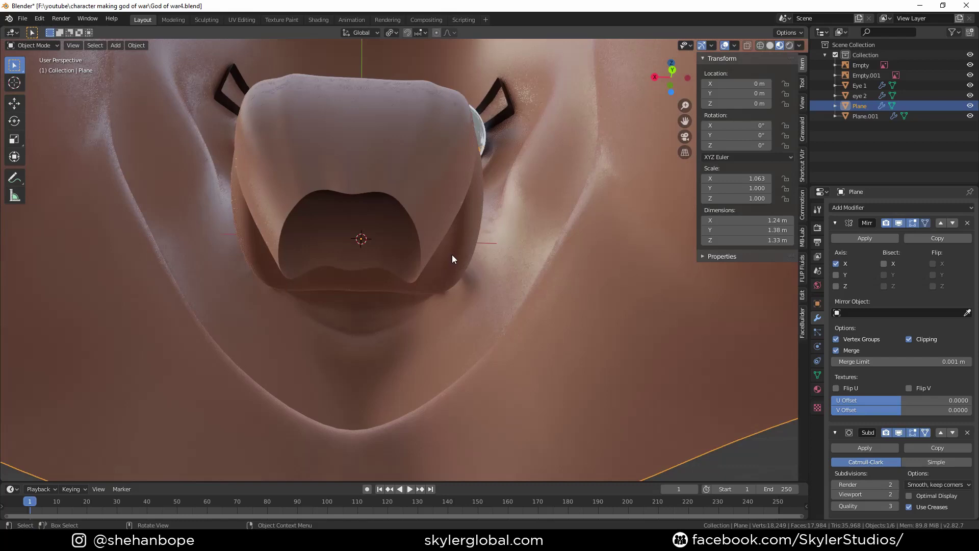
scroll(511, 208, "down", 4)
middle_click_drag(512, 213, 382, 266)
key("KP_1")
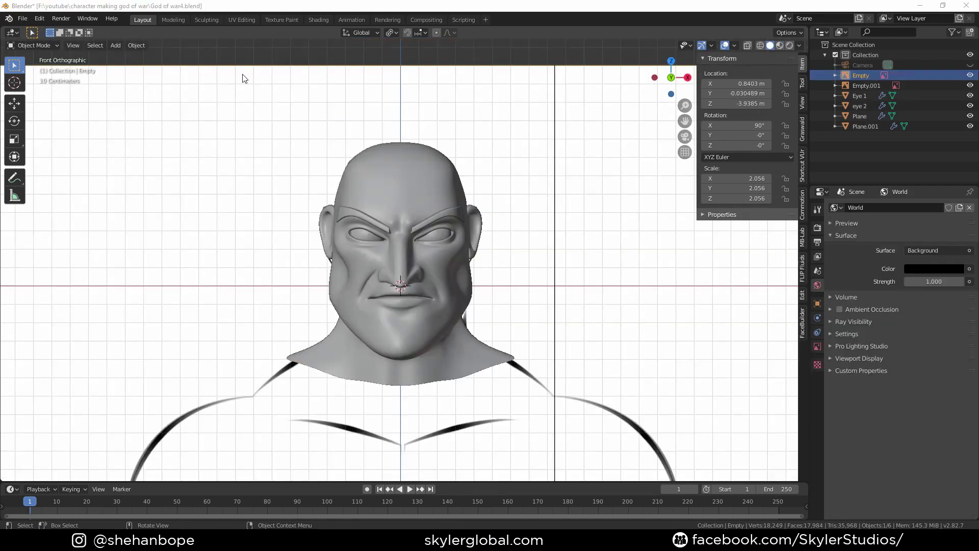
Hide the head, eyes, eyebrows and front reference image, and add a mesh circle scaled to about 0.21
left_click(545, 382, "shift")
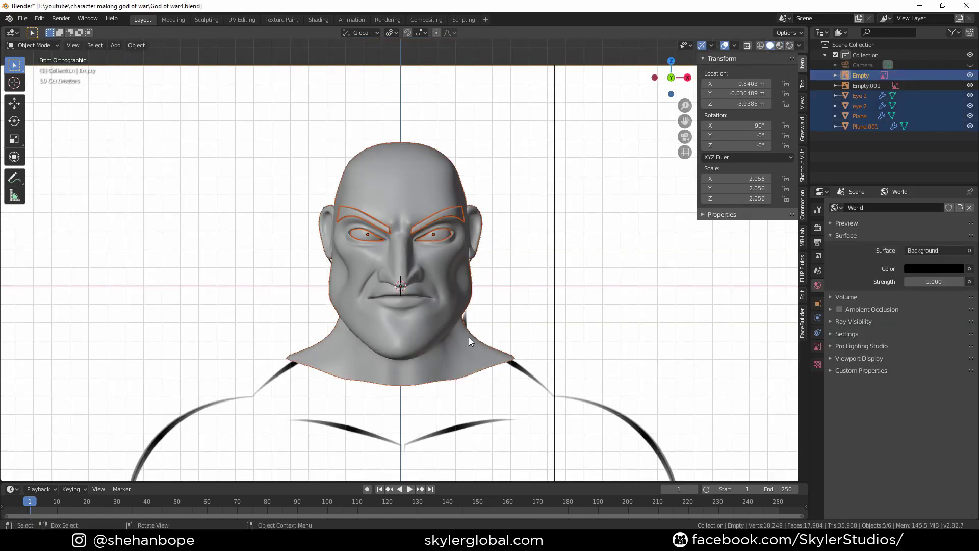
key("h")
key("shift+a")
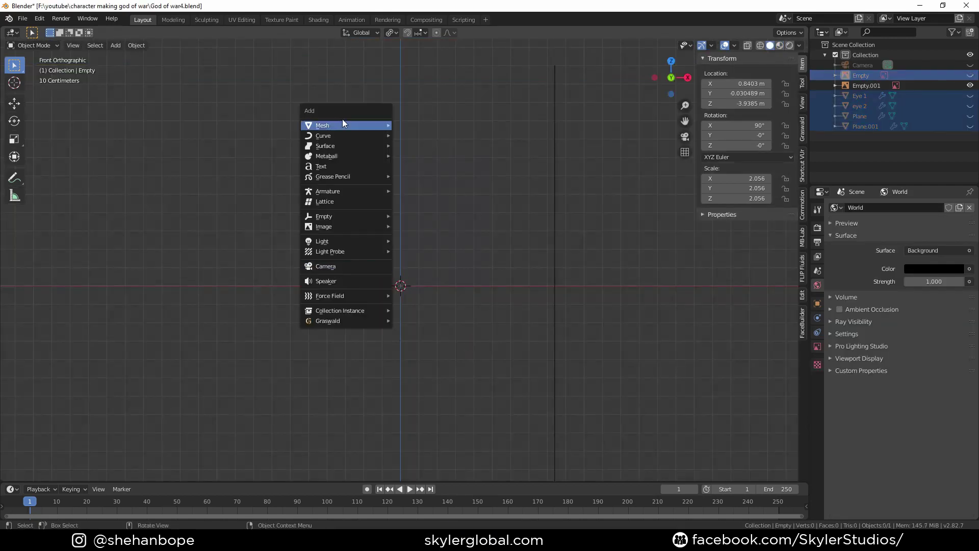
mouse_move(342, 120)
left_click(441, 164)
key("s")
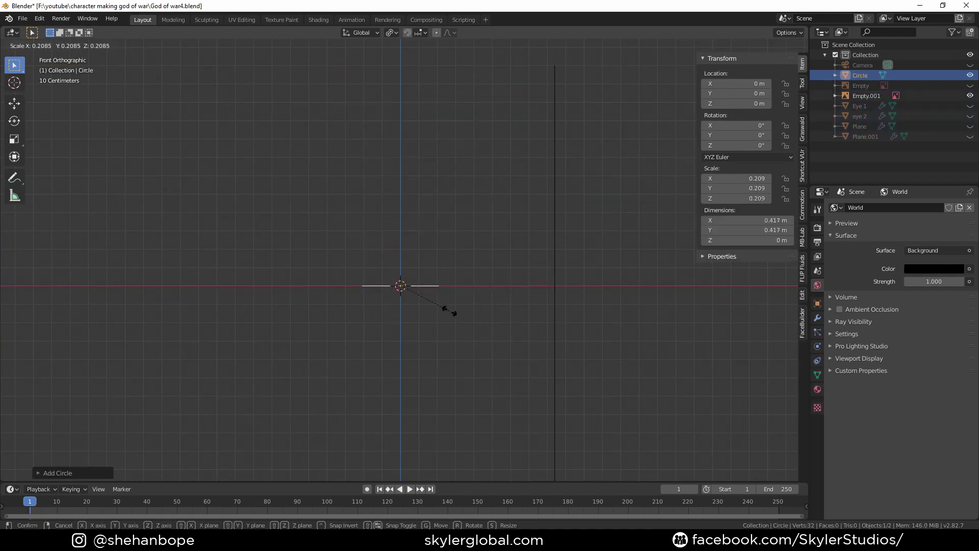
left_click(448, 308)
In top view, hide the sidebar and delete the vertices of the circle's half on the positive Y side
middle_click_drag(460, 319, 448, 289)
key("KP_7")
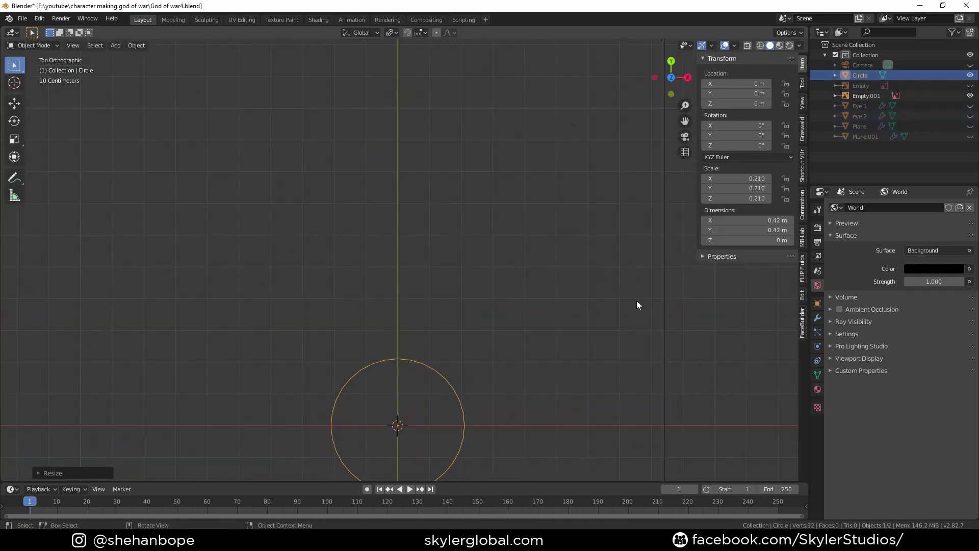
key("shift+a")
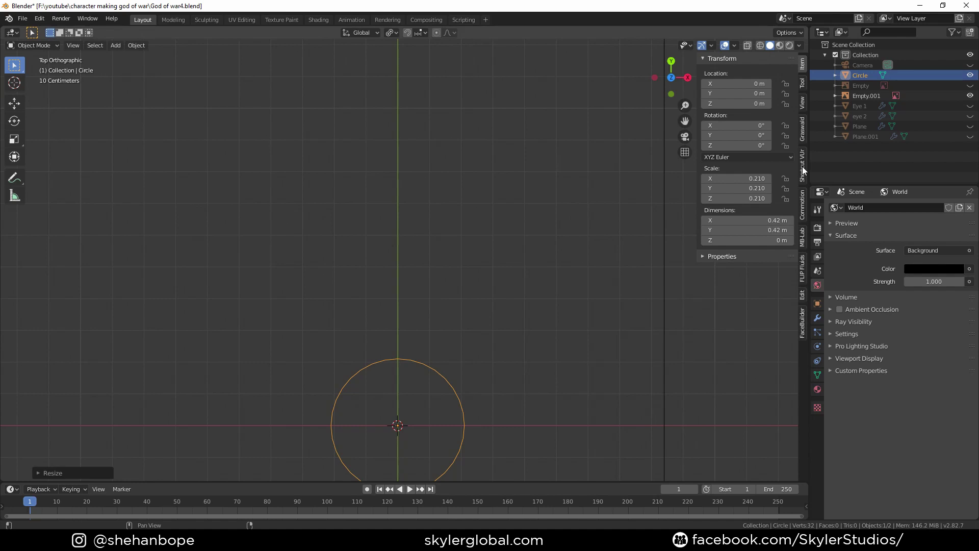
left_click(802, 170)
key("n")
middle_click_drag(546, 333, 466, 290, "shift")
key("Tab")
left_click_drag(253, 228, 506, 321)
key("x")
left_click(515, 276)
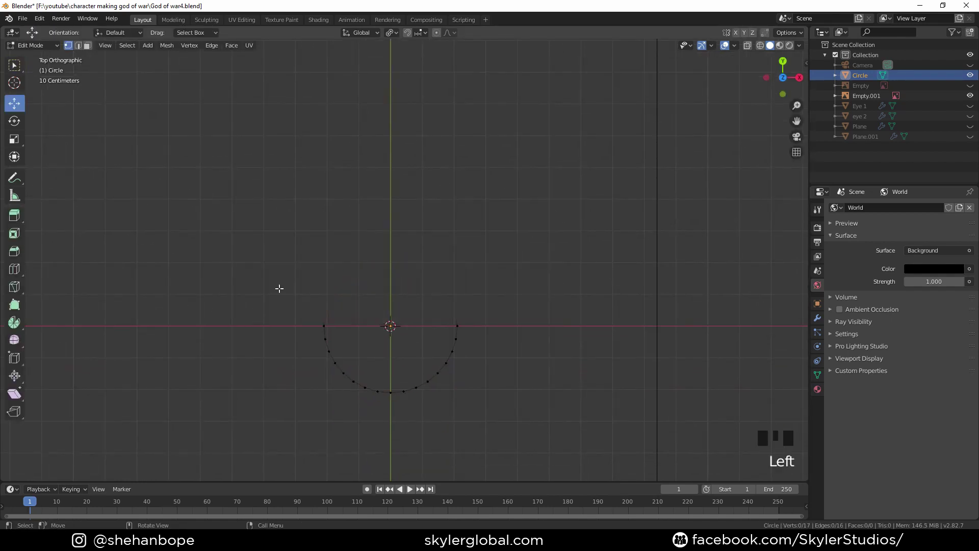
Delete the half circle's vertices on the negative X side and add a Mirror modifier on the X axis
left_click_drag(280, 288, 387, 426)
key("x")
left_click(467, 223)
left_click(817, 318)
left_click(851, 208)
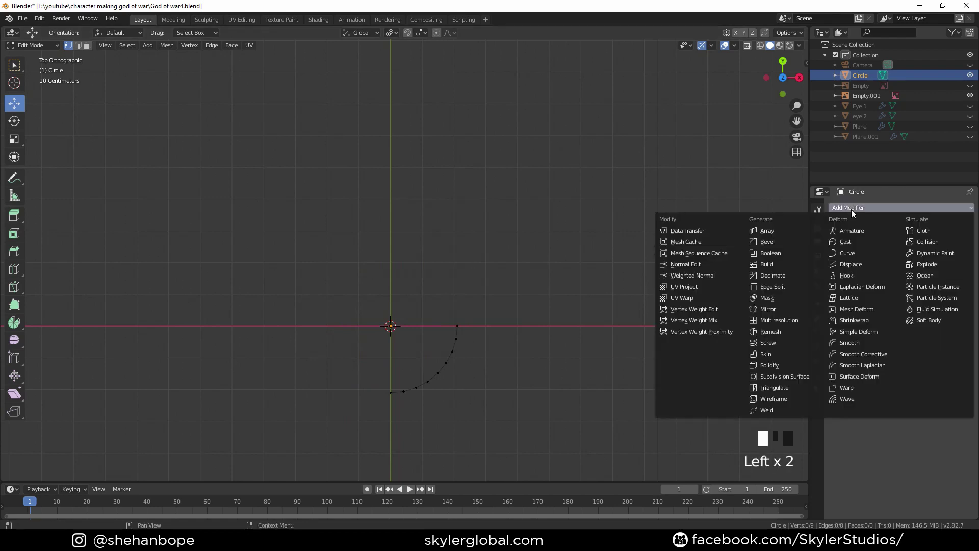
left_click(778, 311)
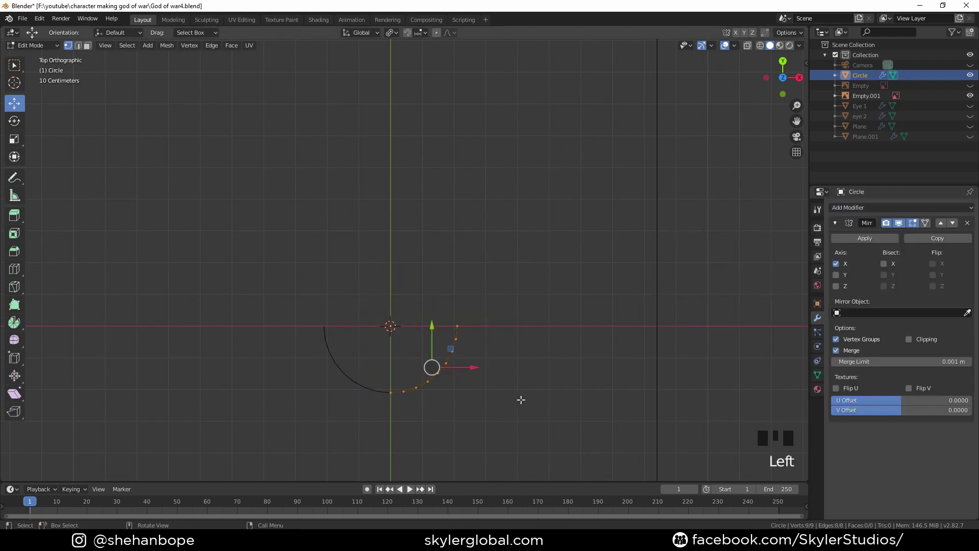
Turn on the Mirror modifier's Clipping, narrow the arc along X and move it
middle_click_drag(520, 399, 551, 334, "shift")
scroll(596, 351, "up", 2)
key("s")
key("x")
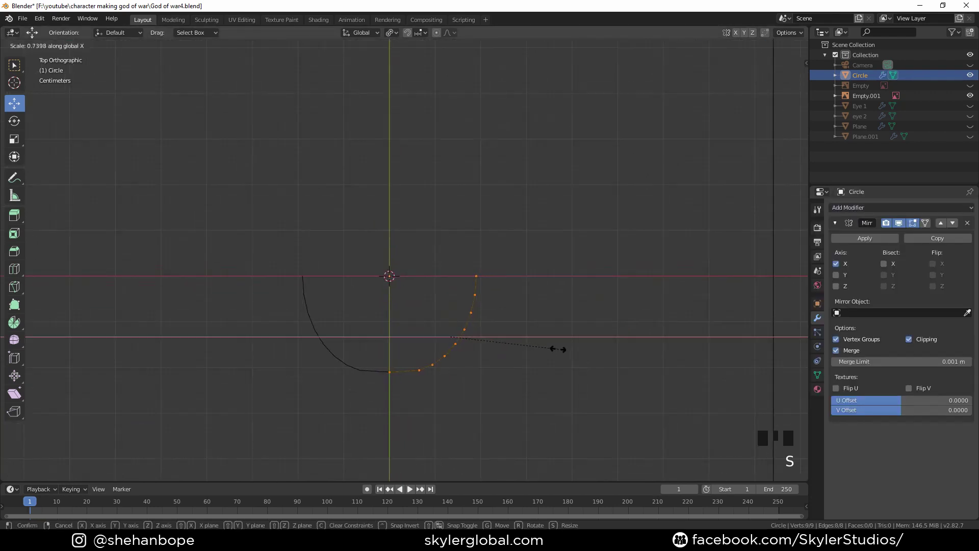
left_click(550, 354)
key("g")
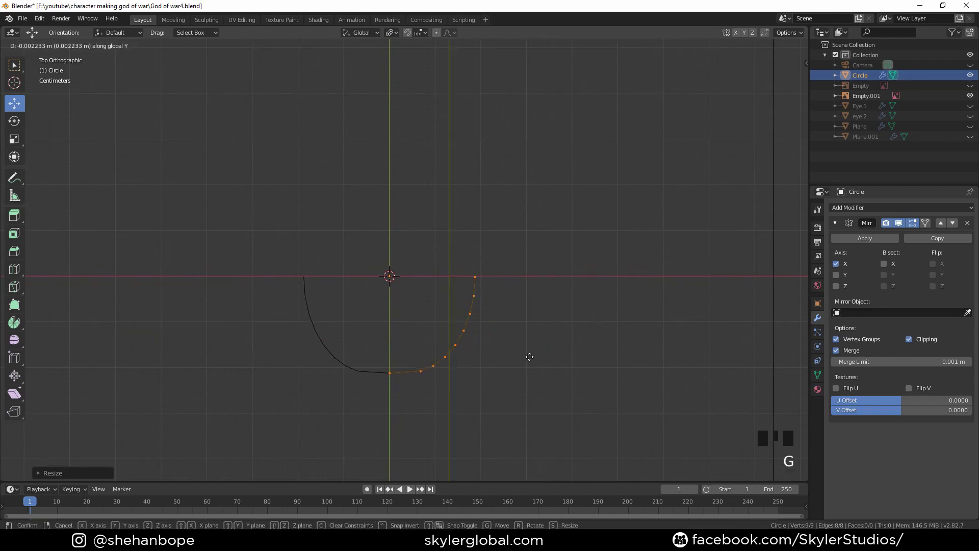
key("g")
left_click(511, 355)
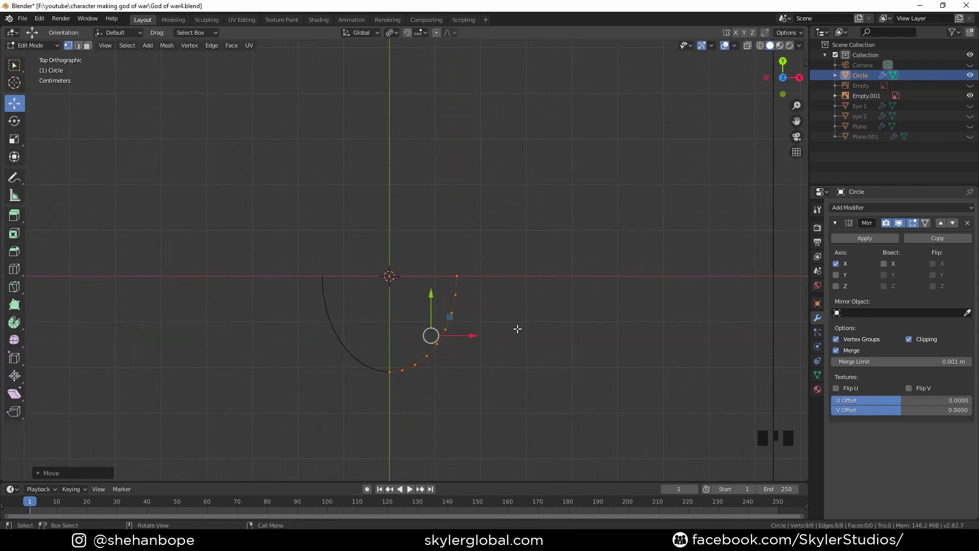
Scale the arc along X again and check the resulting curve in Object Mode
key("s")
key("x")
left_click(570, 329)
key("Tab")
middle_click_drag(543, 332, 531, 305)
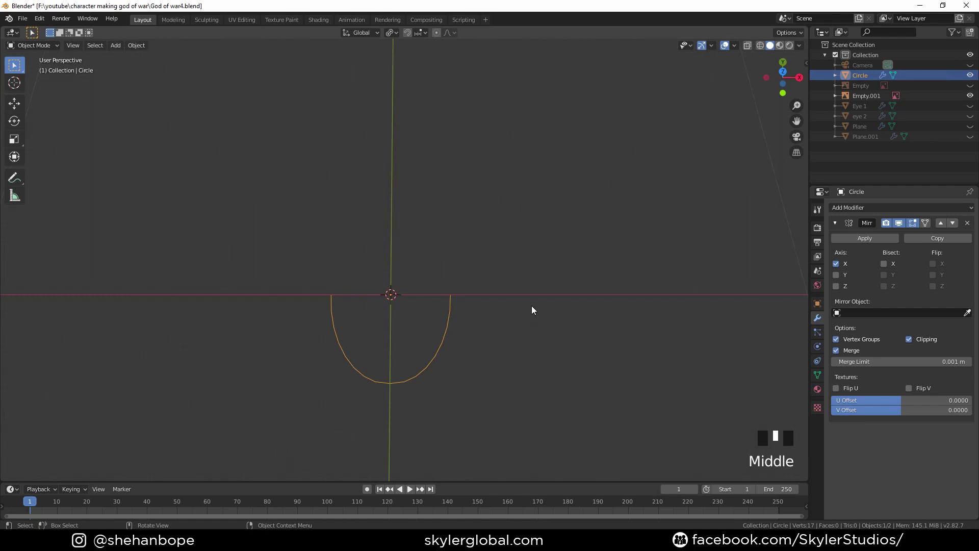
Extrude the arc and move the new edge inward about 0.033 m to form a U-shaped band
key("KP_7")
key("Tab")
scroll(526, 302, "up", 1)
key("e")
right_click(559, 341)
middle_click_drag(561, 352, 570, 330, "shift")
key("g")
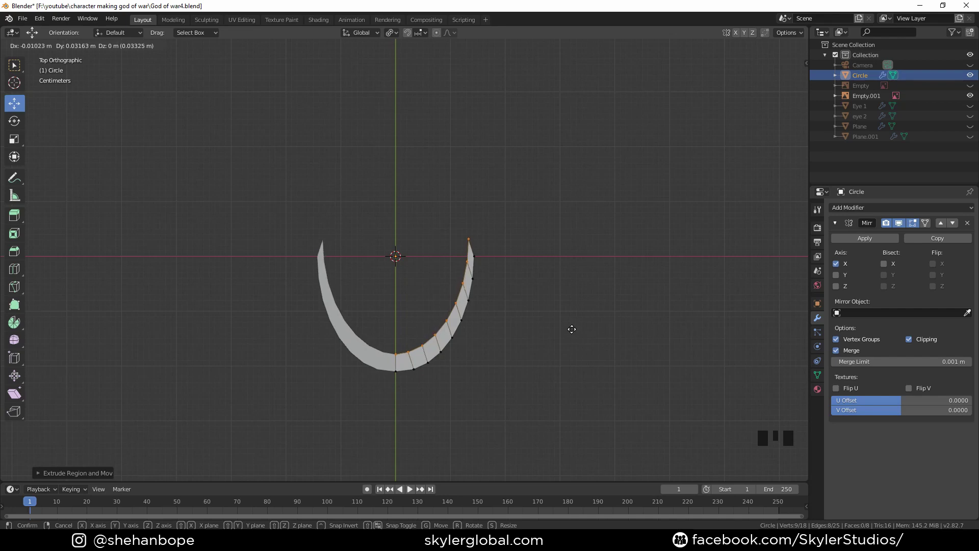
left_click(572, 328)
Select the band's inner edge loop and move it slightly further inward to widen the band
left_click_drag(442, 211, 521, 265)
scroll(585, 267, "up", 3)
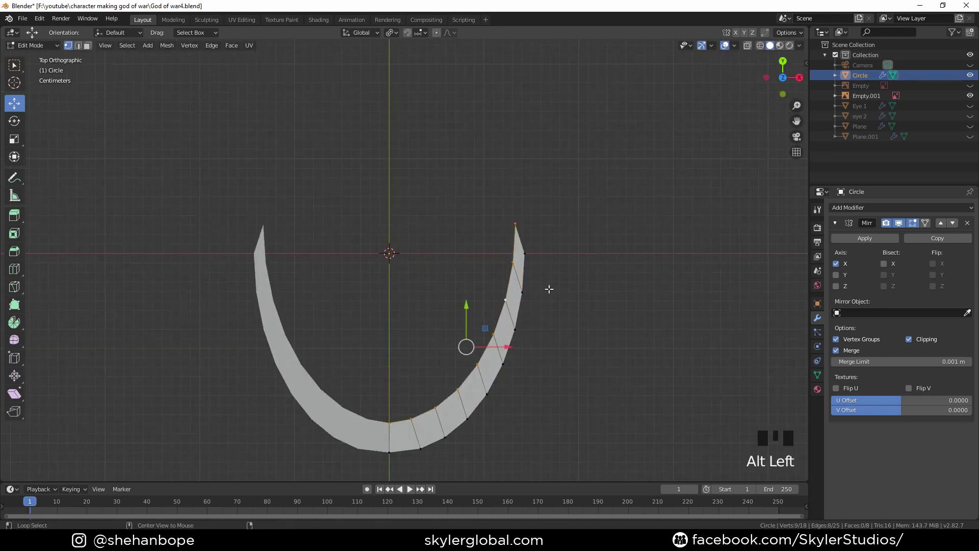
key("g")
left_click(508, 231)
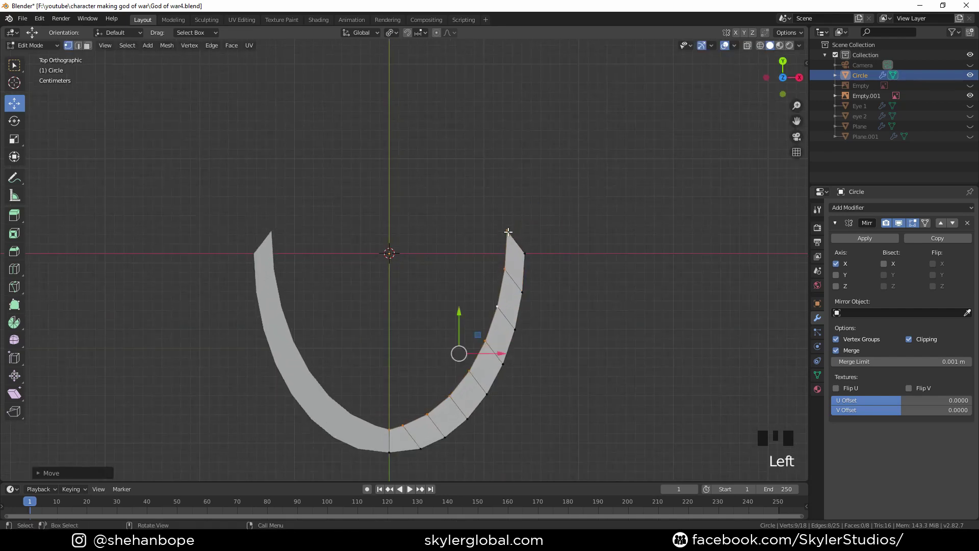
Reposition the inner-edge vertices near the U-shaped band's open end to square off the tip and straighten the segment edges
left_click(508, 232)
key("g")
left_click(514, 289)
left_click(505, 269)
key("g")
left_click(501, 298)
key("g")
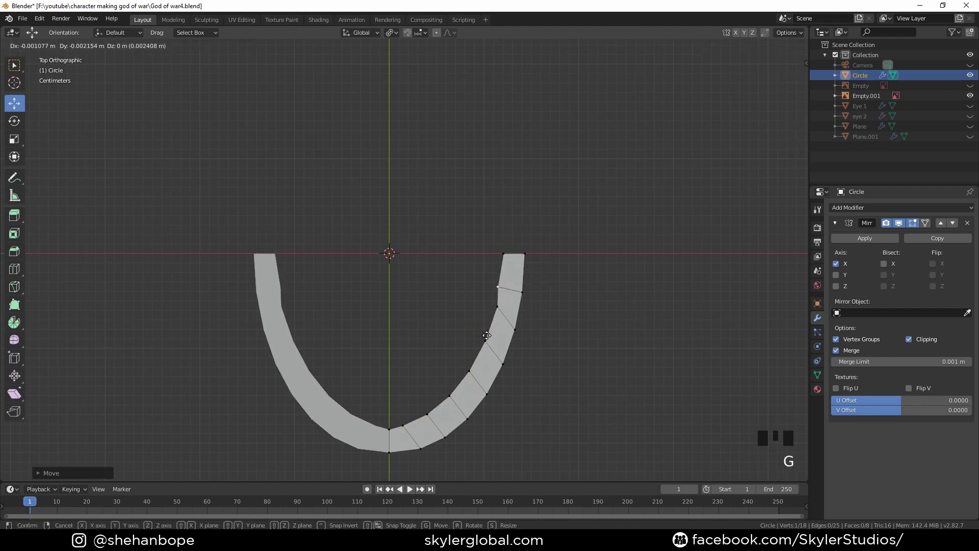
left_click(483, 343)
Extrude all the band's faces upward along Z and delete the extruded top faces
key("Tab")
scroll(476, 335, "down", 3)
middle_click_drag(476, 335, 471, 386)
key("Tab")
scroll(471, 386, "up", 2)
key("e")
right_click(530, 396)
key("g")
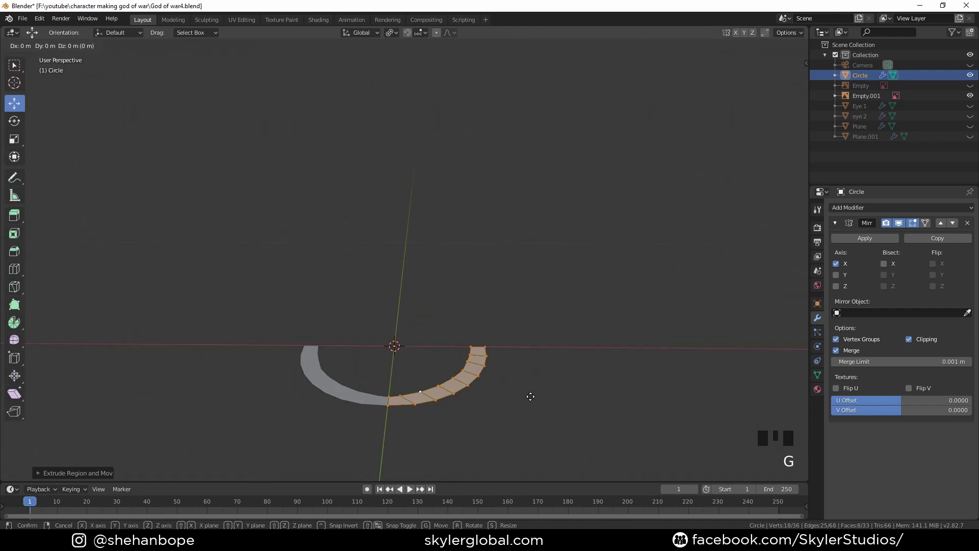
key("z")
left_click(527, 377)
key("x")
left_click(552, 347)
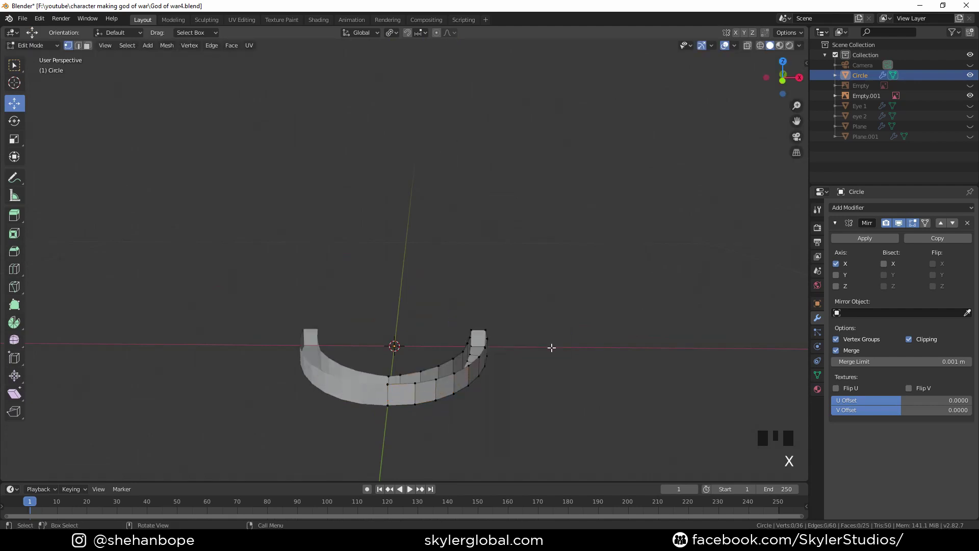
Adjust the arch mesh along Z and apply smooth shading to the arch
middle_click_drag(550, 346, 493, 303)
key("g")
key("z")
left_click(469, 333)
key("Tab")
mouse_move(493, 308)
right_mouse_down()
mouse_move(491, 360)
mouse_move(489, 352)
right_mouse_up()
middle_click_drag(653, 317, 236, 382)
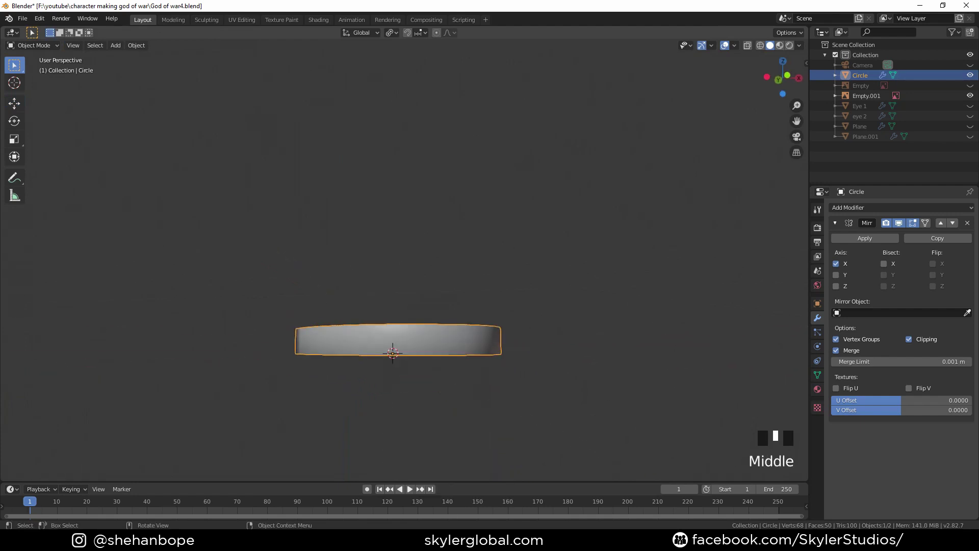
left_click(236, 383)
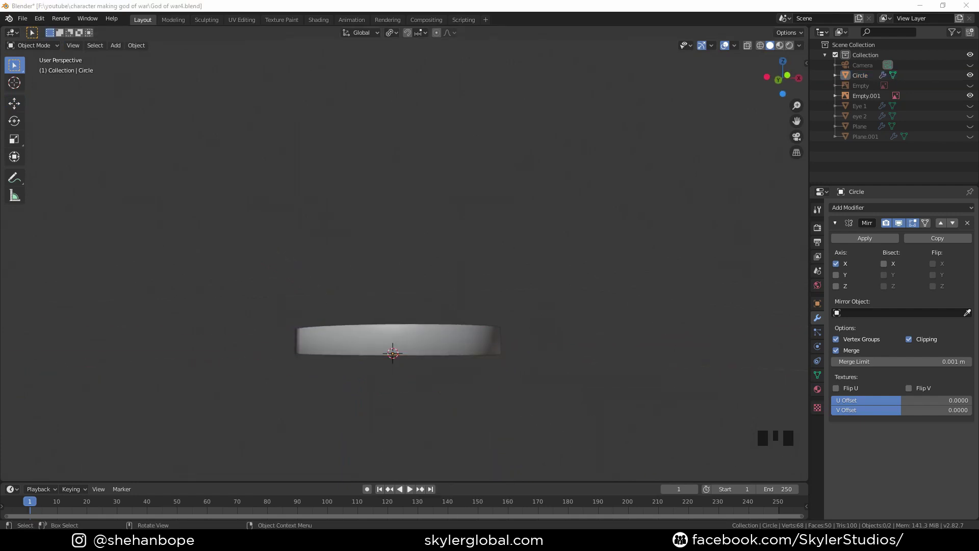
Add a Subdivision Surface modifier with viewport level 2 to the arch
left_click(433, 335)
middle_click_drag(434, 335, 377, 393)
key("ctrl+2")
key("KP_7")
Select the inner edge at the middle of the arch's curve, move it about 0.005 m along Y and rotate it slightly
key("Tab")
scroll(378, 393, "up", 2)
left_click(409, 411)
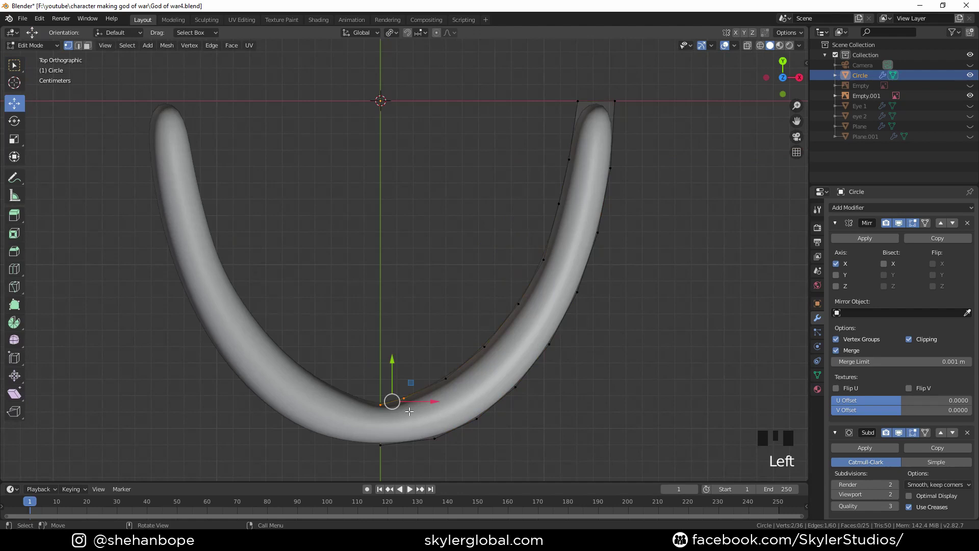
key("g")
key("y")
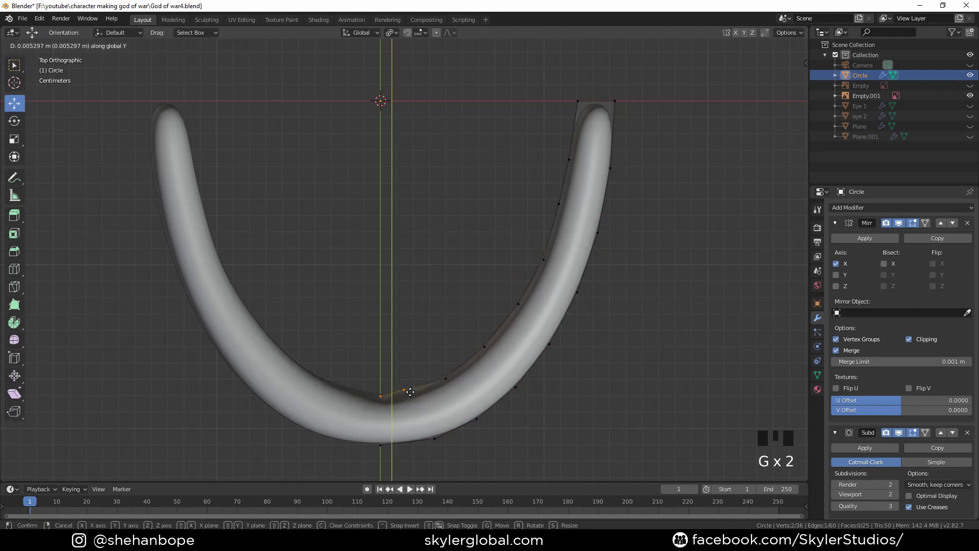
left_click(410, 391)
key("r")
left_click(439, 403)
Examine the smoothed arch from several angles and from the front
key("Tab")
middle_click_drag(443, 464, 431, 259, "shift")
key("Tab")
key("KP_1")
scroll(441, 355, "up", 3)
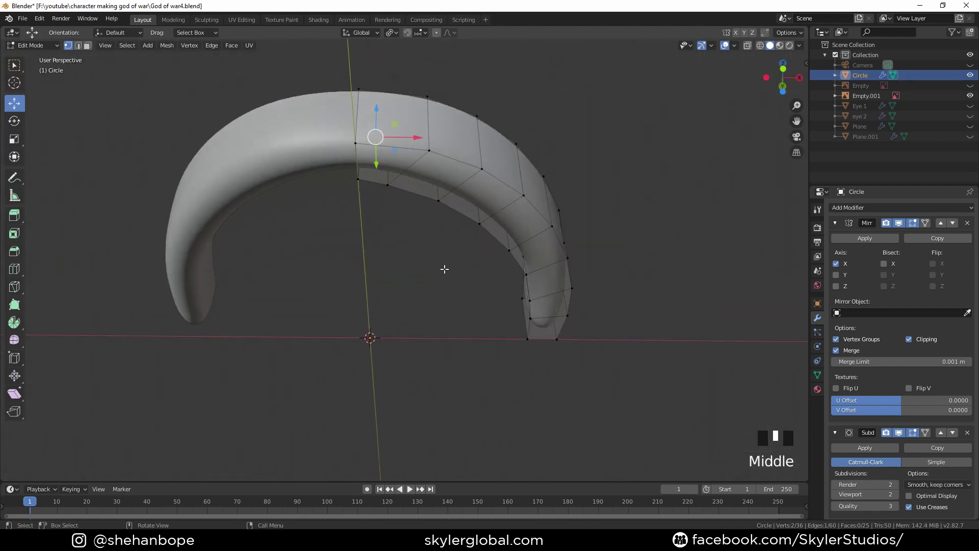
key("Tab")
key("KP_1")
scroll(445, 268, "down", 2)
Add a cube at the origin and scale it down to a small block about as tall as two arch thicknesses
key("shift+a")
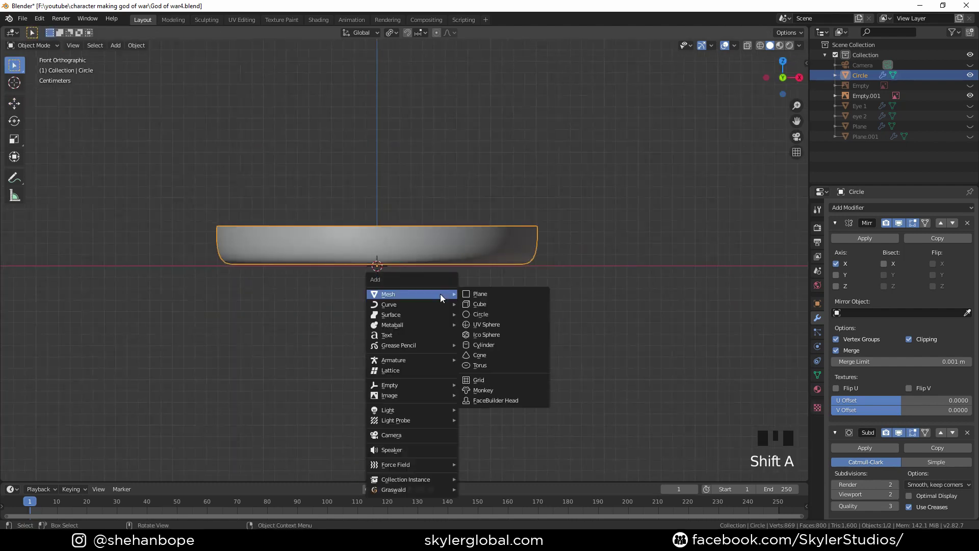
left_click(475, 303)
scroll(468, 303, "down", 12)
key("s")
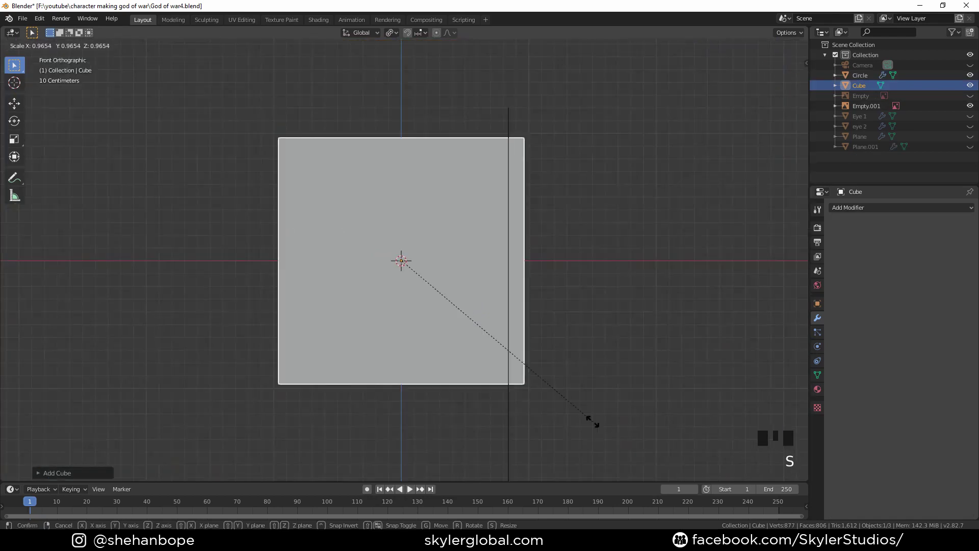
left_click(410, 274)
scroll(470, 323, "up", 12)
key("s")
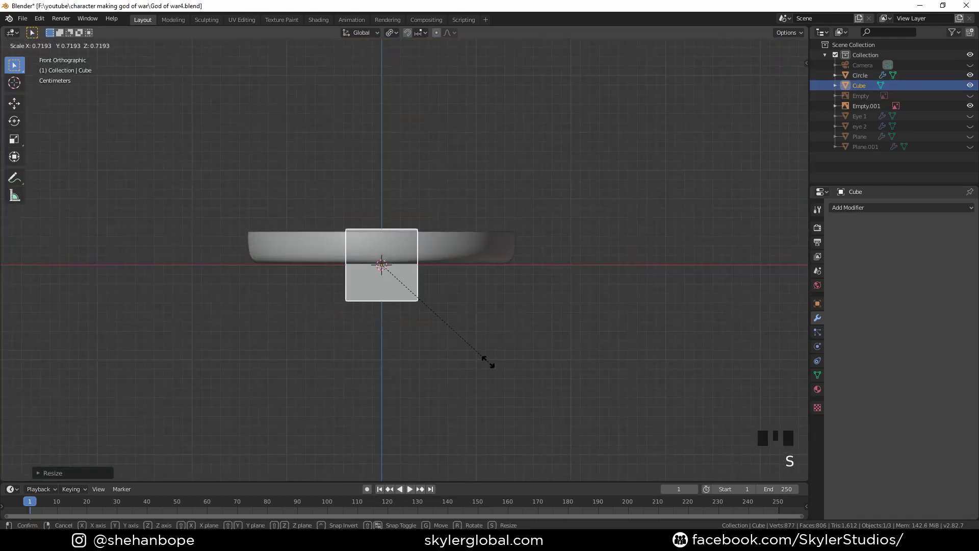
left_click(430, 312)
scroll(430, 312, "up", 5)
middle_click_drag(431, 316, 467, 323, "shift")
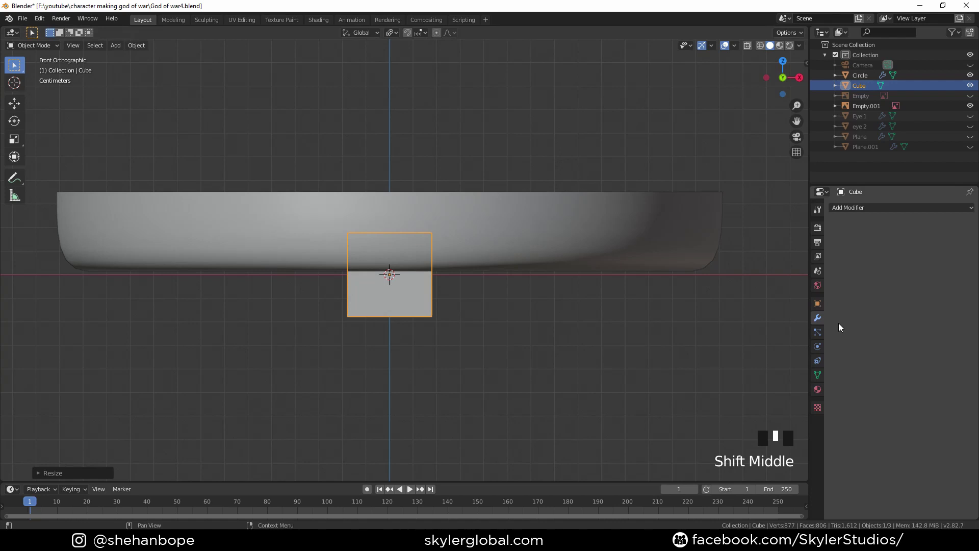
Move the cube's mesh along X to one side of the centre line and add a Mirror modifier
key("Tab")
scroll(398, 363, "up", 1)
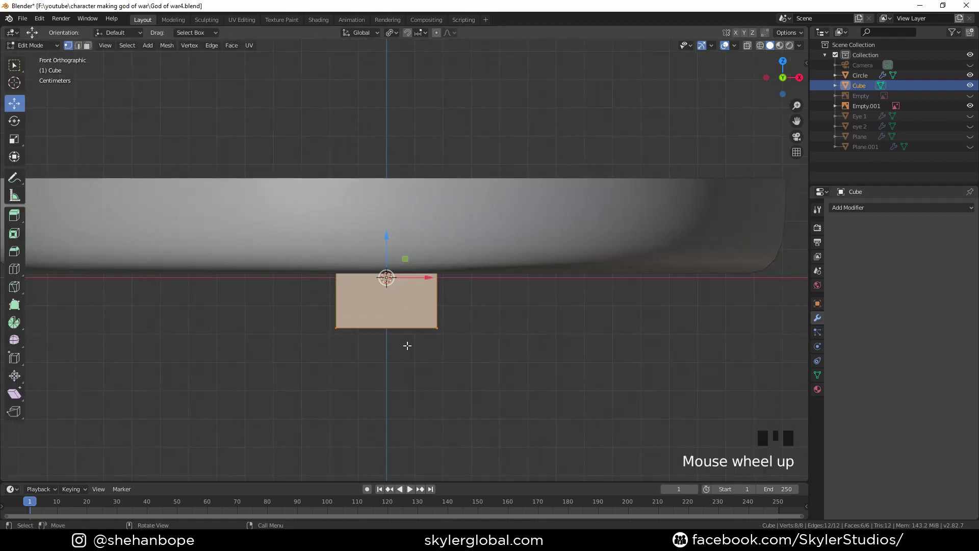
key("g")
left_click(465, 356)
key("Tab")
left_click(871, 207)
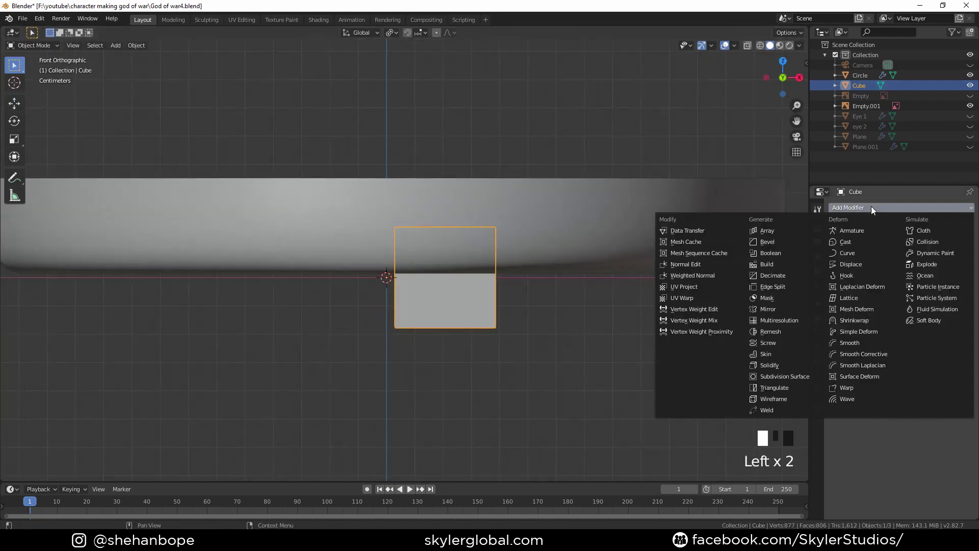
left_click(767, 309)
Scale the cube's mesh along Y into a thin block in the side view
key("Tab")
middle_click_drag(644, 332, 531, 306)
scroll(604, 353, "down", 1)
key("s")
key("y")
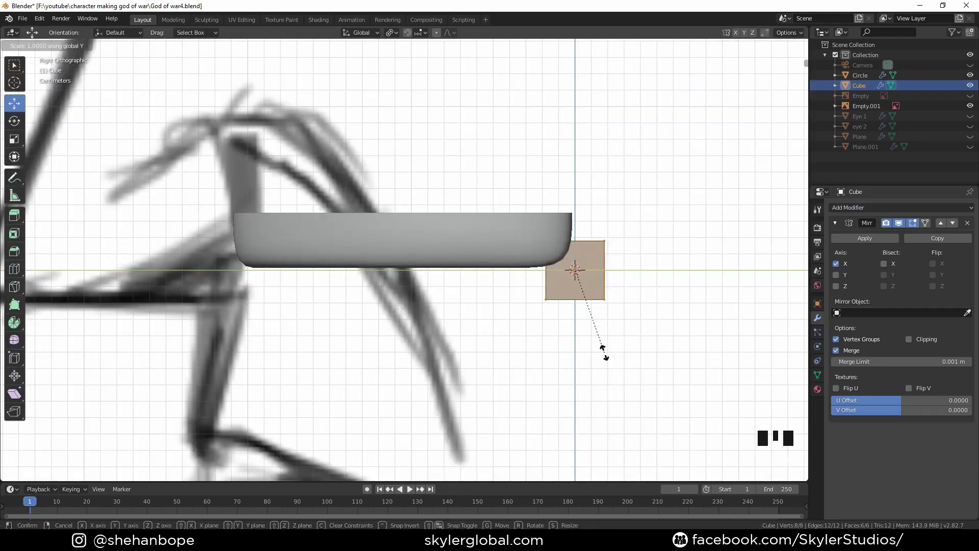
left_click(577, 306)
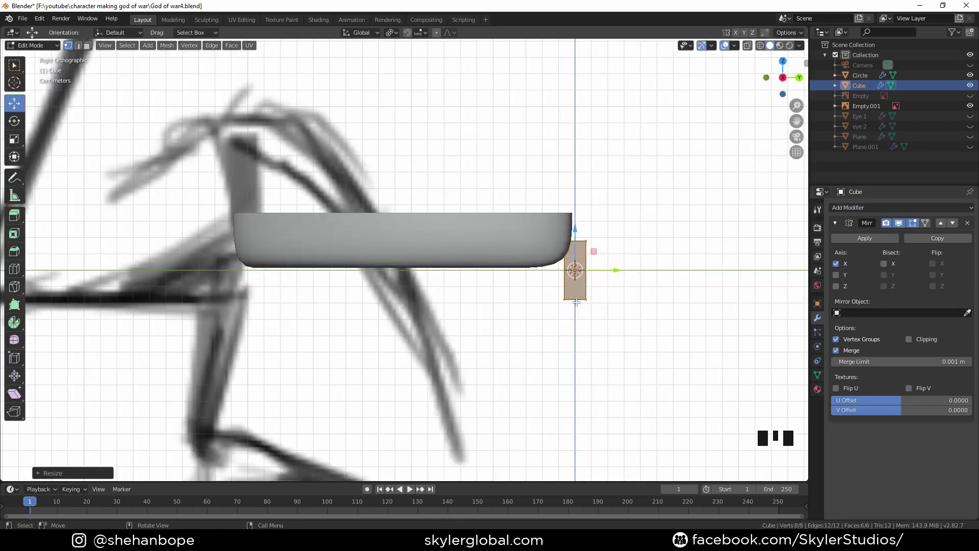
Move the mirrored cube about 0.196 m in the negative Y direction to the front of the arch
key("Tab")
key("g")
key("y")
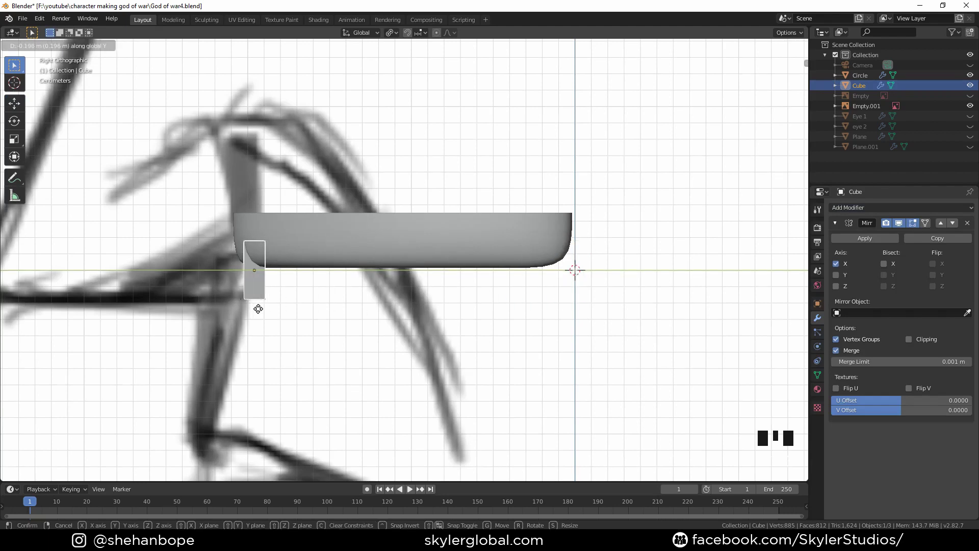
left_click(258, 309)
middle_click_drag(257, 309, 393, 319)
key("KP_1")
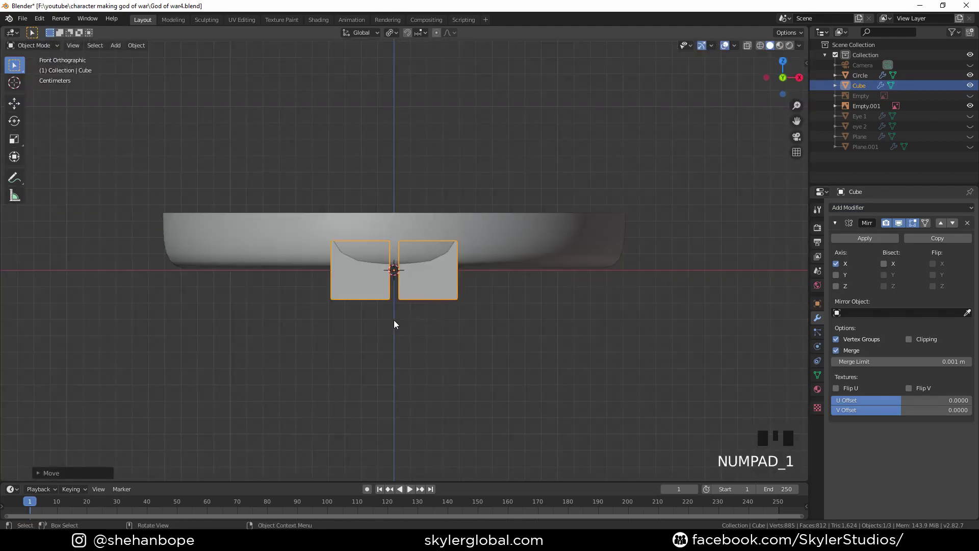
Hide the arch so only the mirrored blocks remain in view
key("Tab")
scroll(394, 324, "up", 2)
middle_click_drag(509, 252, 515, 281, "shift")
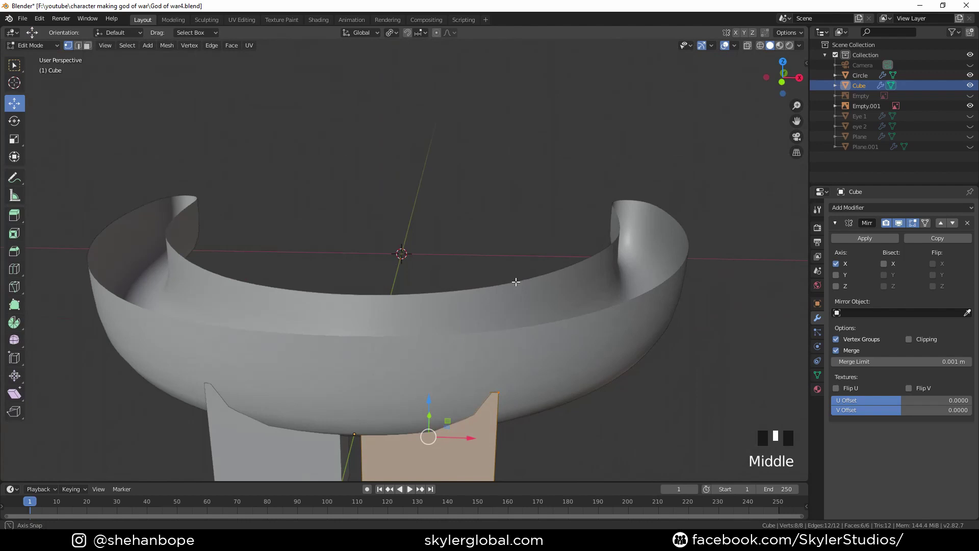
key("Tab")
left_click(524, 287)
key("h")
Delete the top face of the thin block
key("Tab")
middle_click_drag(466, 398, 494, 362, "shift")
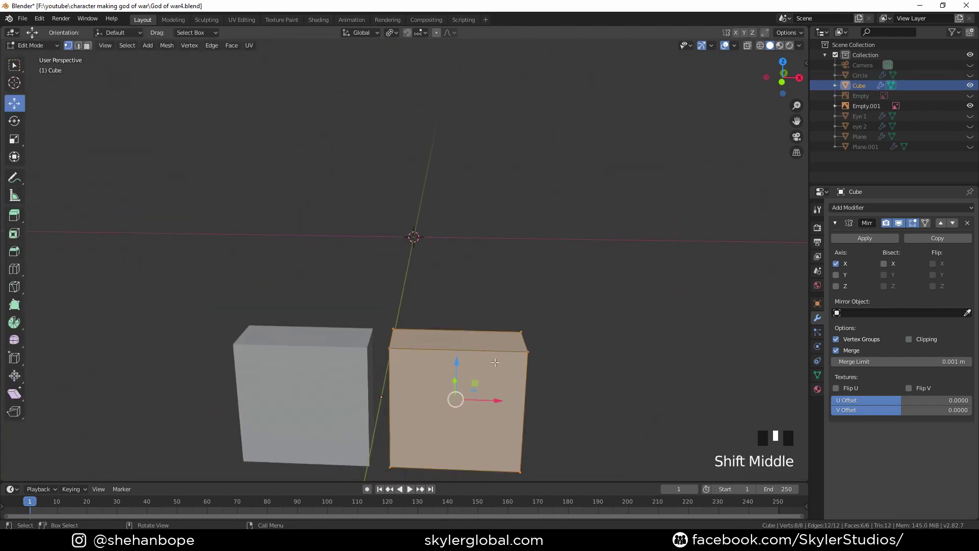
key("3")
left_click(491, 341)
key("x")
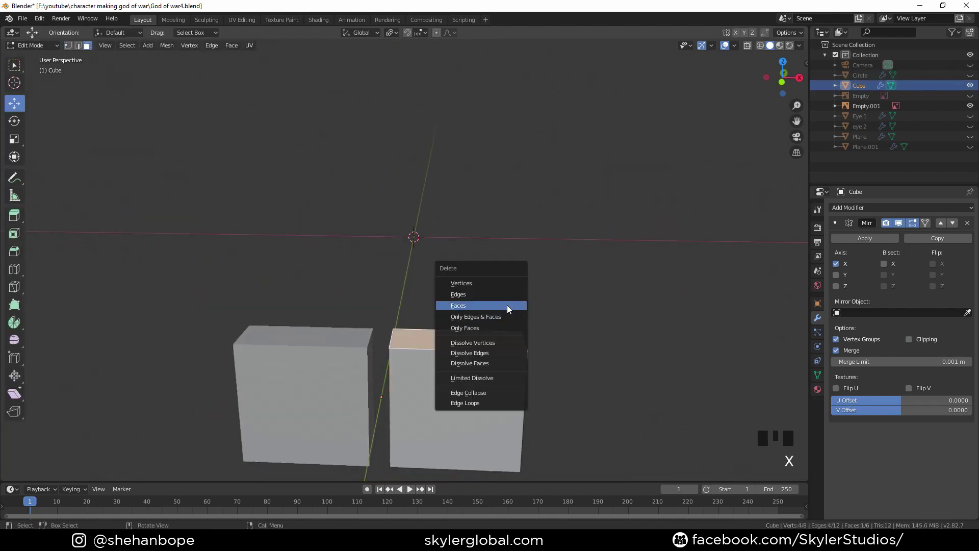
left_click(507, 305)
Add a level 2 Subdivision Surface modifier to the mirrored blocks and return to mesh editing
scroll(507, 306, "down", 3)
key("KP_1")
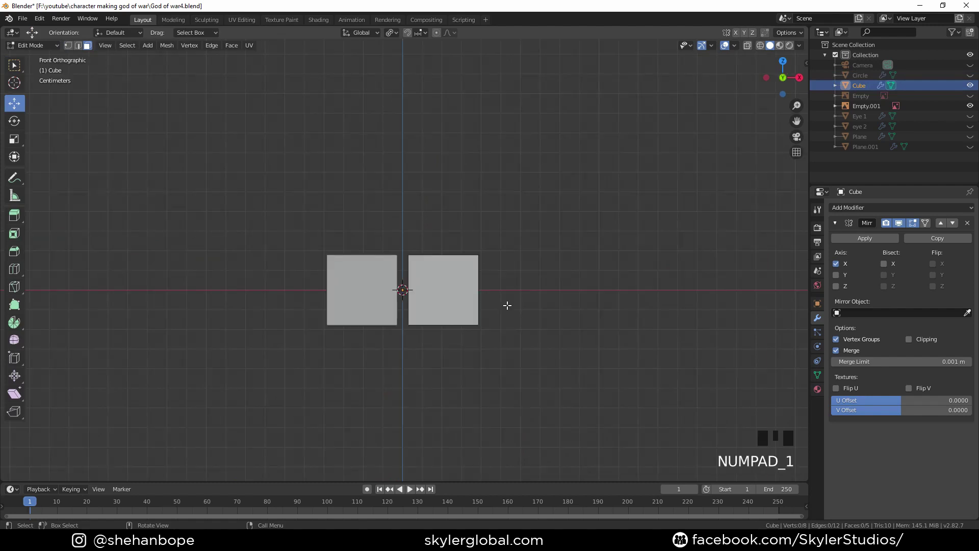
key("Tab")
key("ctrl+2")
key("Tab")
Add a horizontal loop cut around the block and slide it slightly above the middle
scroll(518, 323, "up", 2)
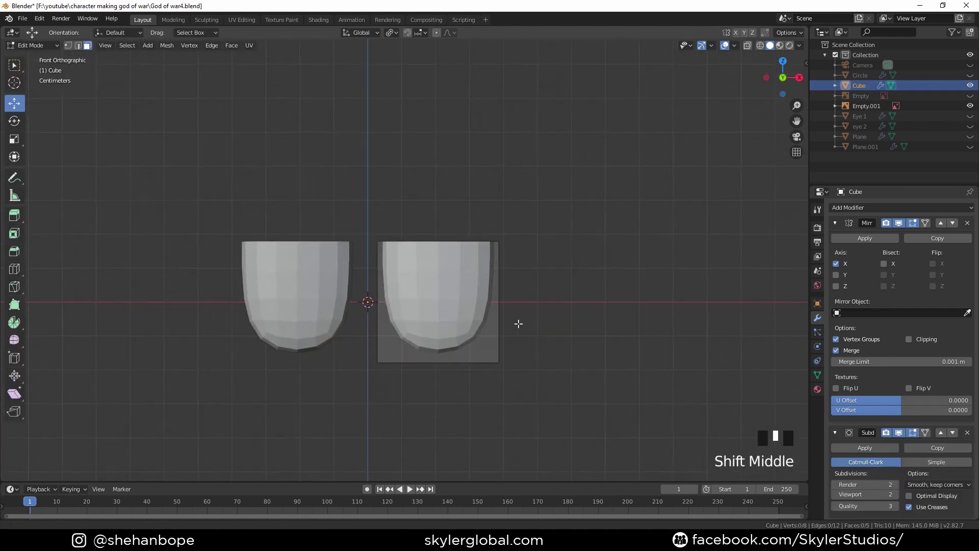
middle_click_drag(518, 324, 453, 322, "shift")
left_click(379, 305)
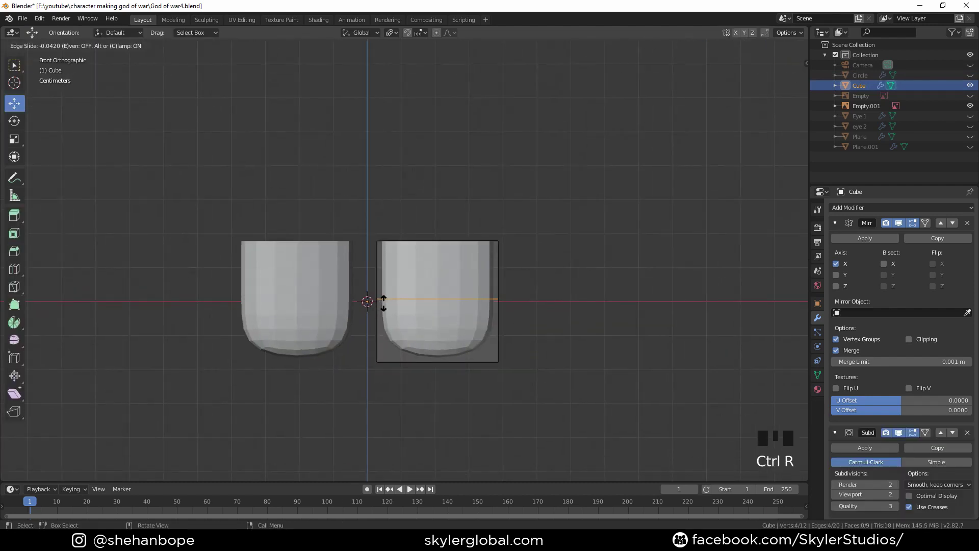
left_click(386, 299)
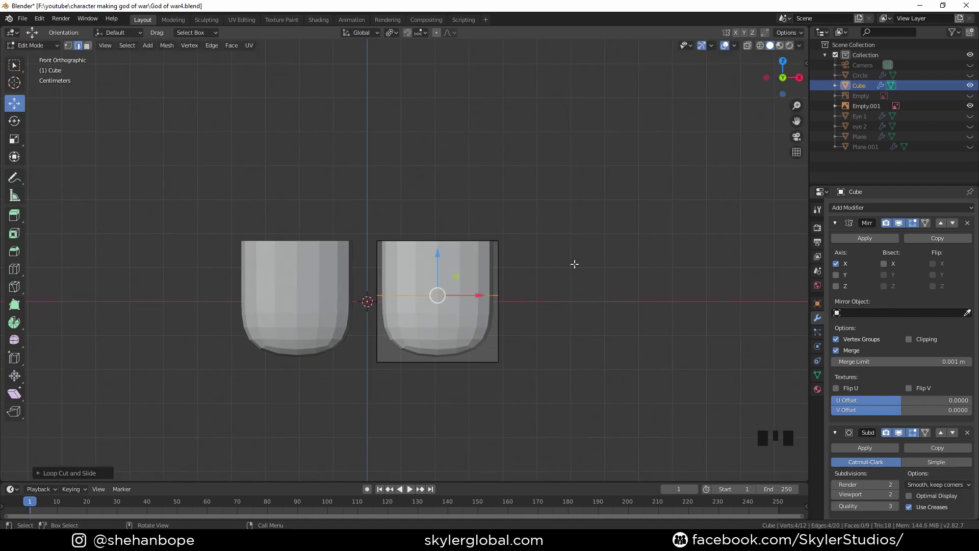
Add a centred vertical loop cut across the block's front and back and move it slightly along Y
middle_click_drag(574, 263, 443, 301)
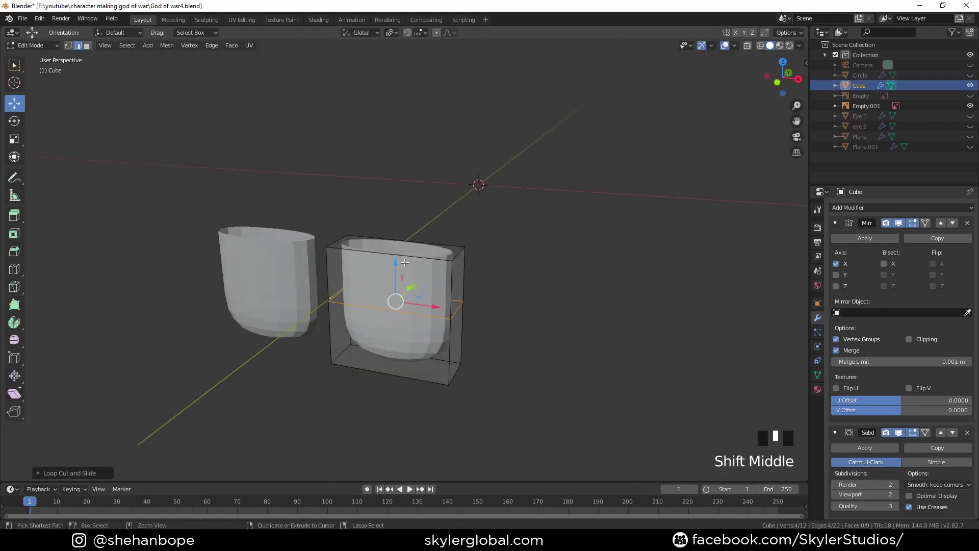
key("ctrl+r")
left_click(499, 277)
right_click(499, 278)
key("g")
key("y")
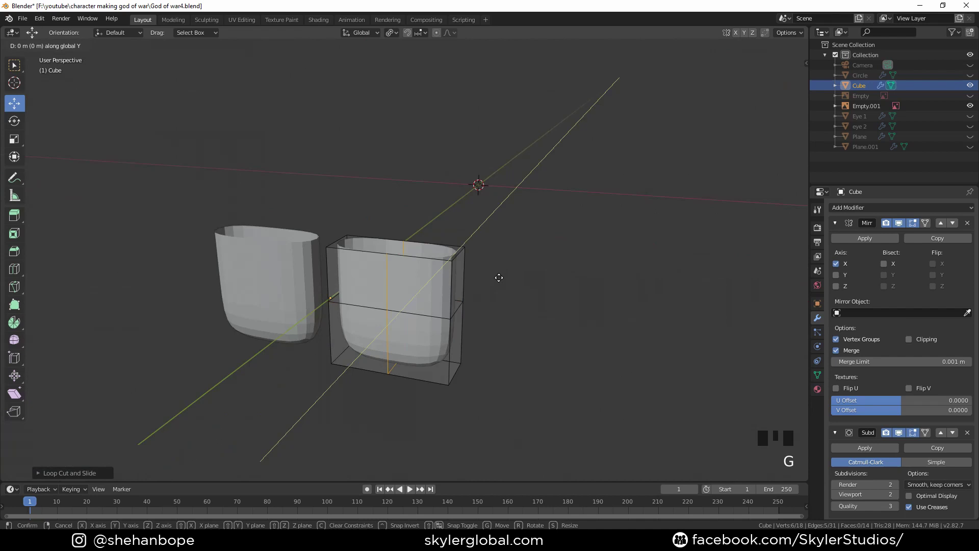
left_click(495, 281)
Apply smooth shading to the mirrored teeth and reopen their mesh for editing in the front view
key("Tab")
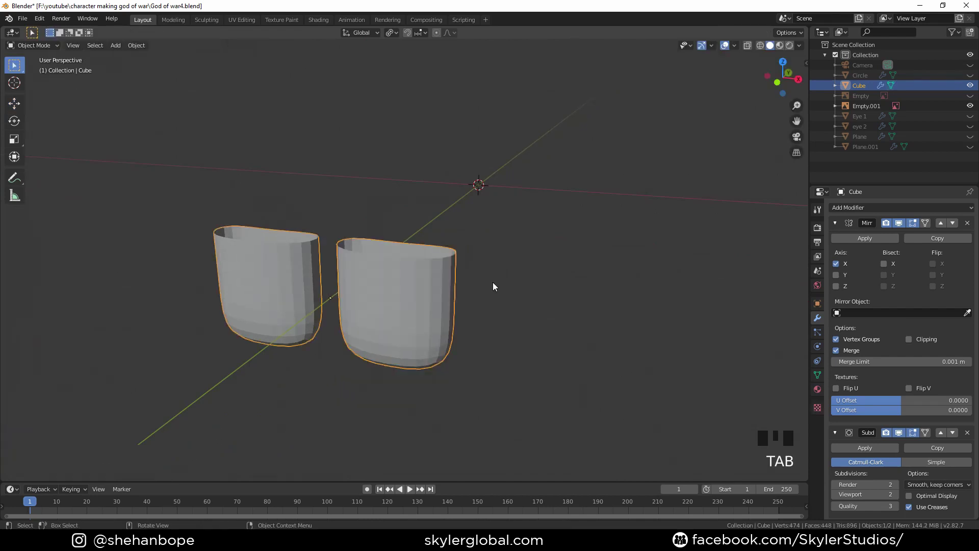
right_click(457, 299)
left_click(455, 301)
key("KP_1")
scroll(455, 301, "up", 2)
key("Tab")
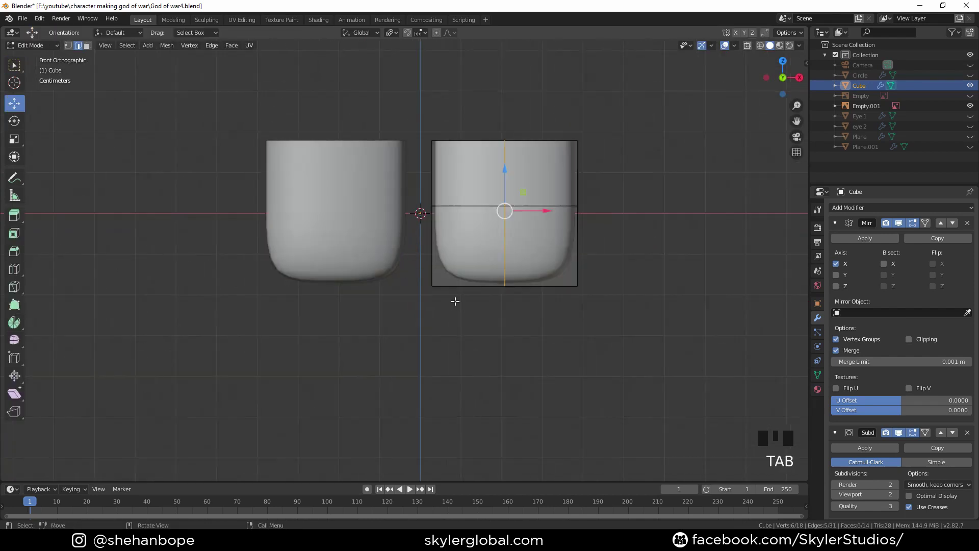
middle_click_drag(616, 293, 586, 306, "shift")
left_click_drag(650, 149, 385, 381)
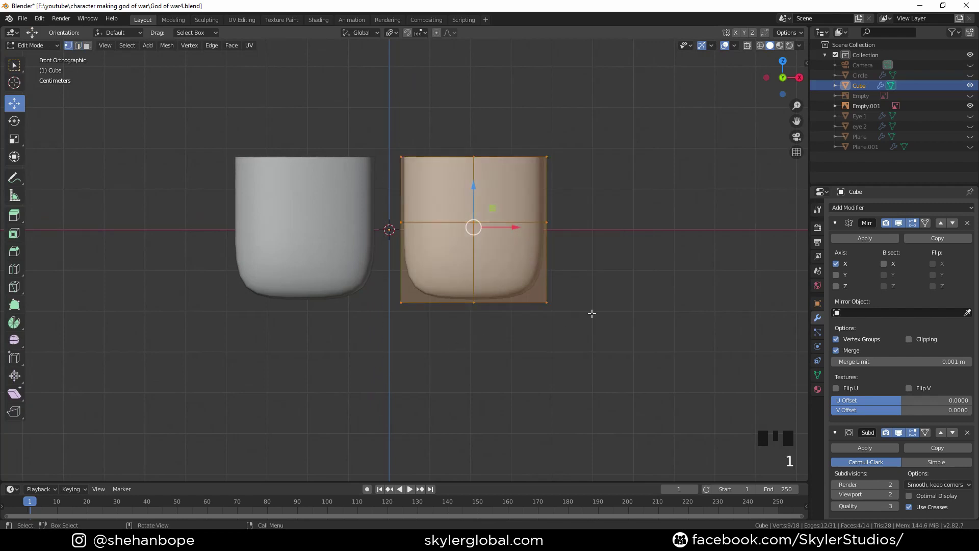
key("g")
right_click(605, 306)
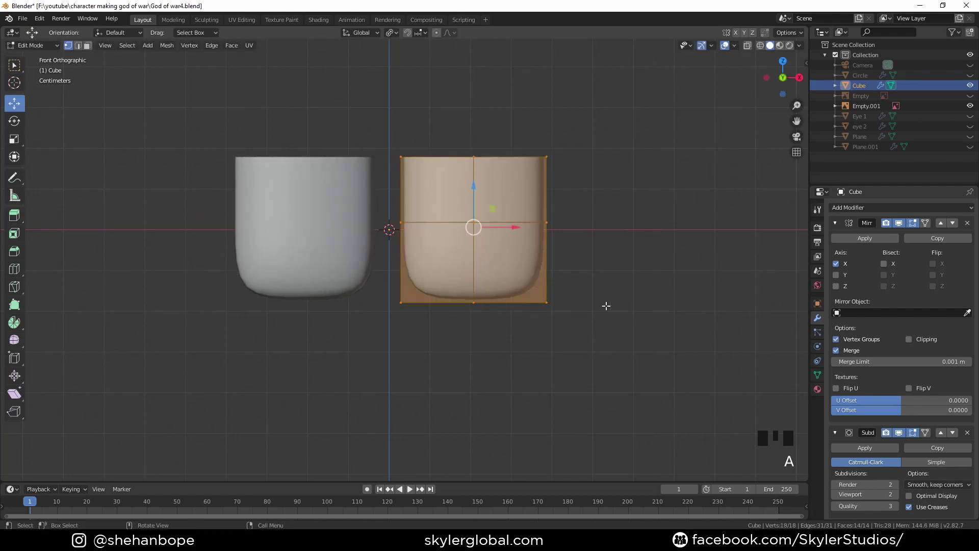
key("g")
right_click(594, 306)
Move the whole tooth mesh about 0.002 m in the negative X direction to narrow the gap between the teeth
key("g")
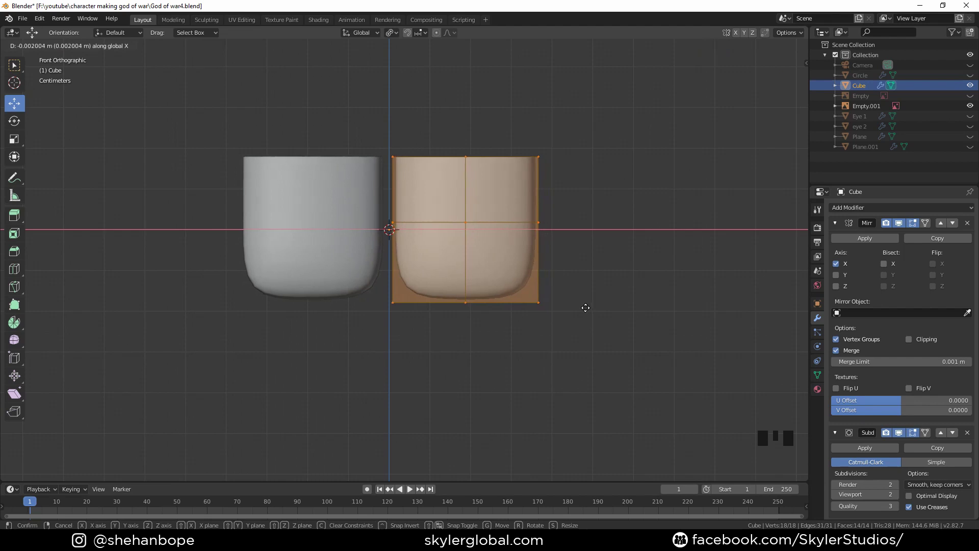
left_click(585, 308)
key("Tab")
Show the hidden arch again and open the tooth mesh for editing in the front view
middle_click_drag(586, 307, 531, 344)
scroll(531, 344, "down", 5)
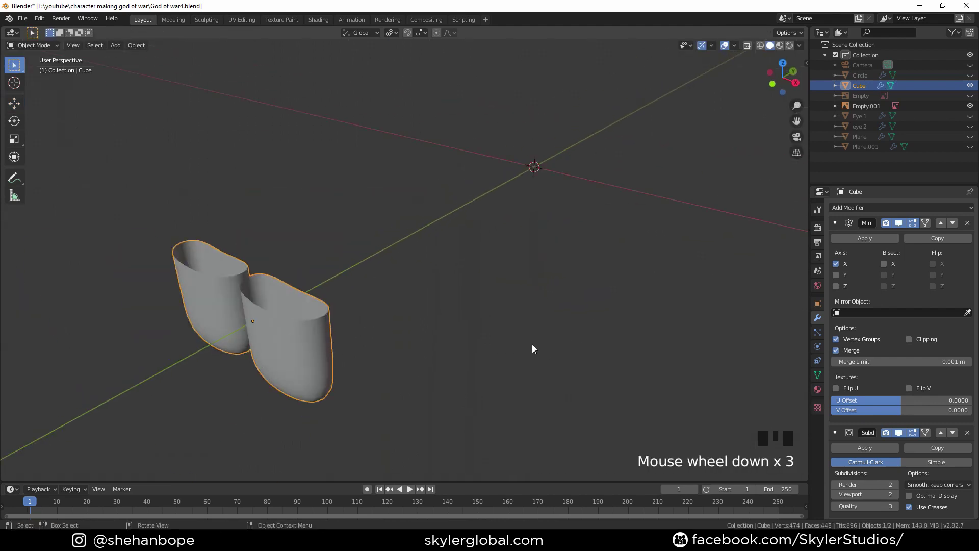
left_click(968, 75)
middle_click_drag(687, 238, 606, 273)
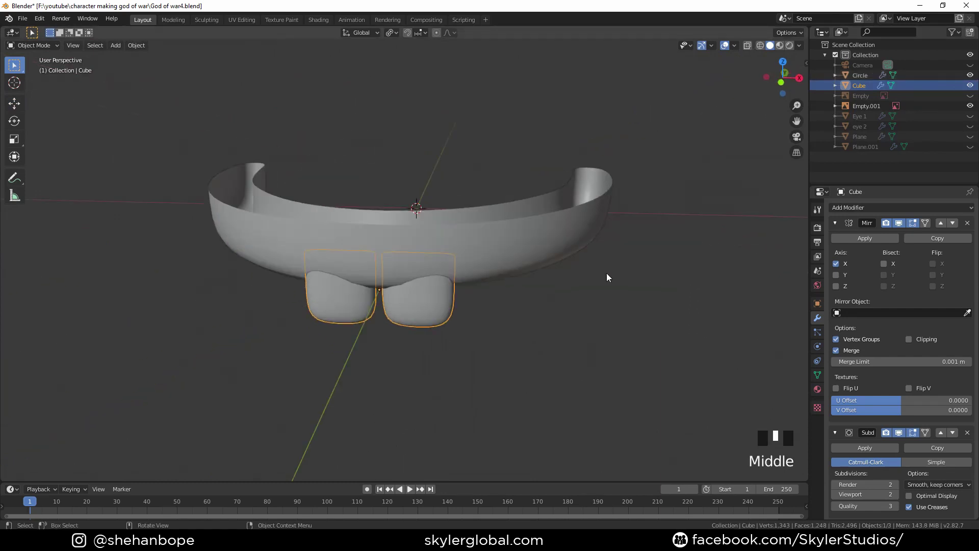
key("KP_1")
scroll(533, 255, "up", 3)
key("g")
key("Tab")
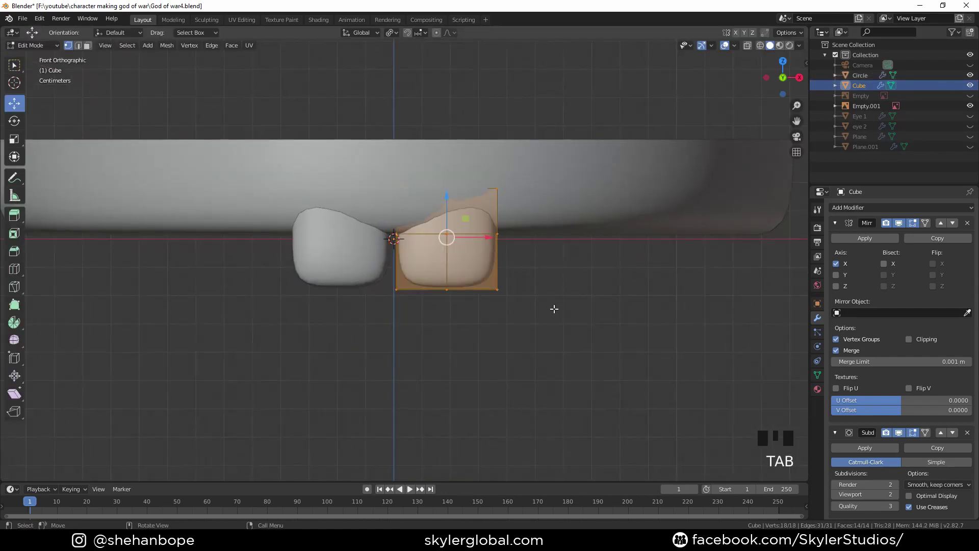
Move the whole tooth mesh down so most of it hangs below the arch, and leave mesh editing
key("g")
left_click(553, 334)
key("g")
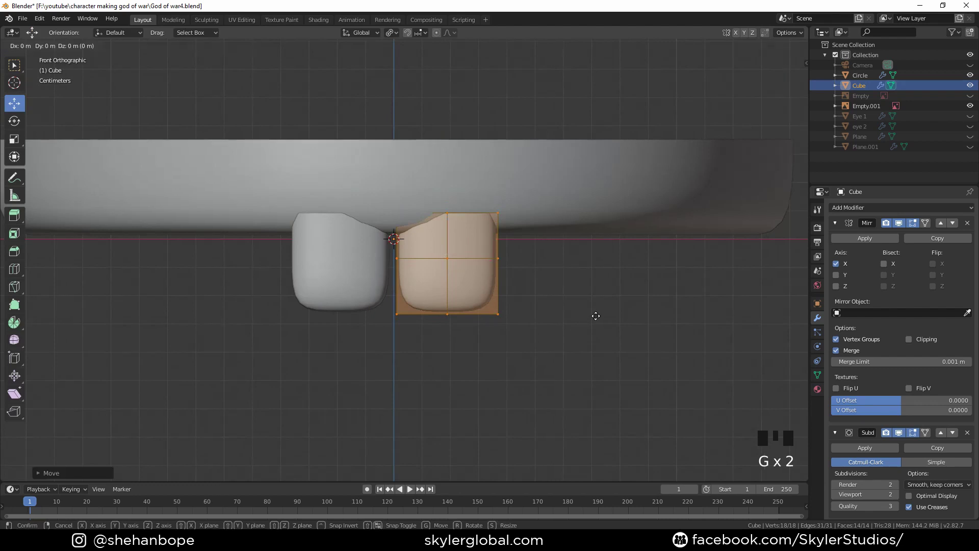
left_click(625, 446)
middle_click_drag(625, 446, 544, 202)
scroll(579, 345, "down", 3)
scroll(545, 203, "down", 2)
key("Tab")
Add a lengthwise loop cut along the arch's outer face and slide it toward the lower edge
middle_click_drag(564, 166, 459, 193)
left_click(515, 187)
key("Tab")
key("ctrl+r")
left_click(451, 176)
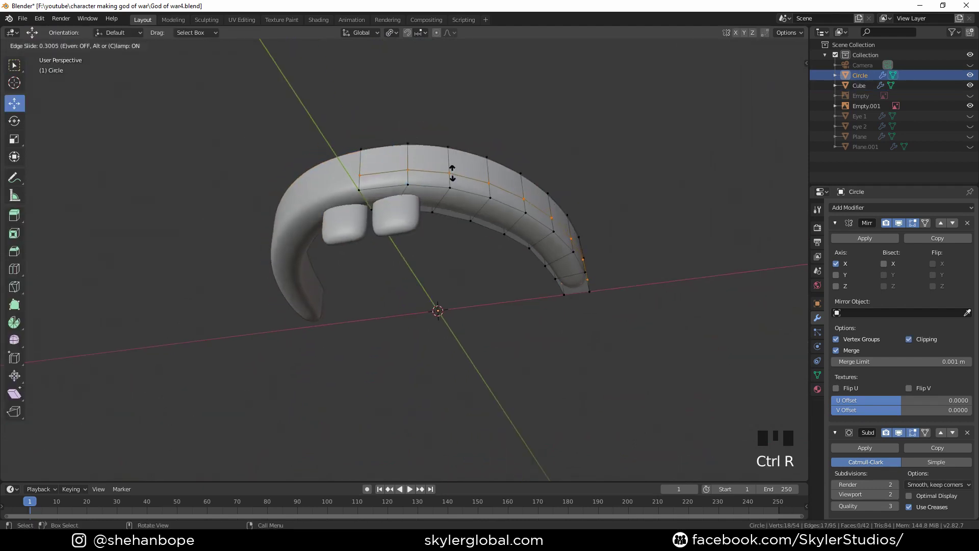
left_click(456, 170)
key("Tab")
Rotate the whole tooth mesh around Z so it follows the curve of the arch
left_click(405, 214)
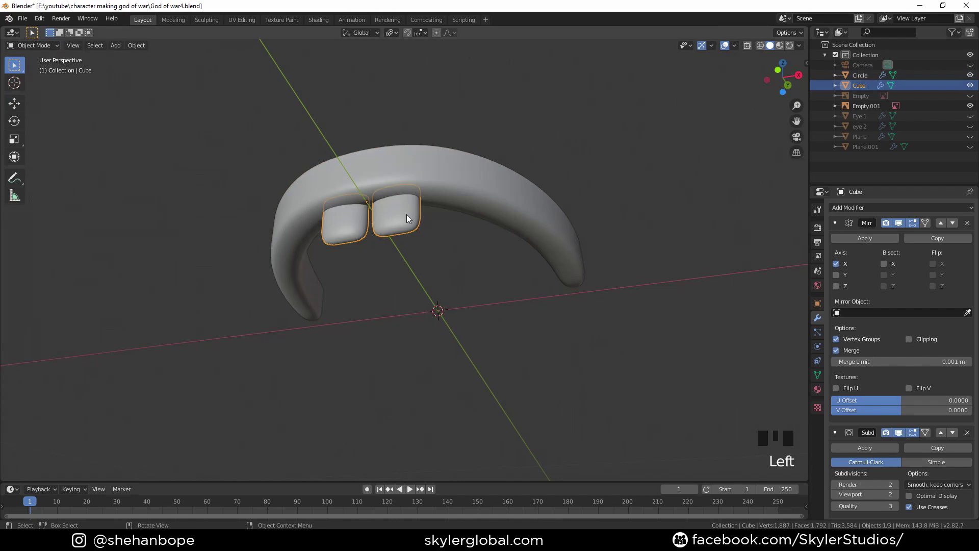
key("KP_1")
key("Tab")
key("a")
middle_click_drag(503, 308, 524, 214)
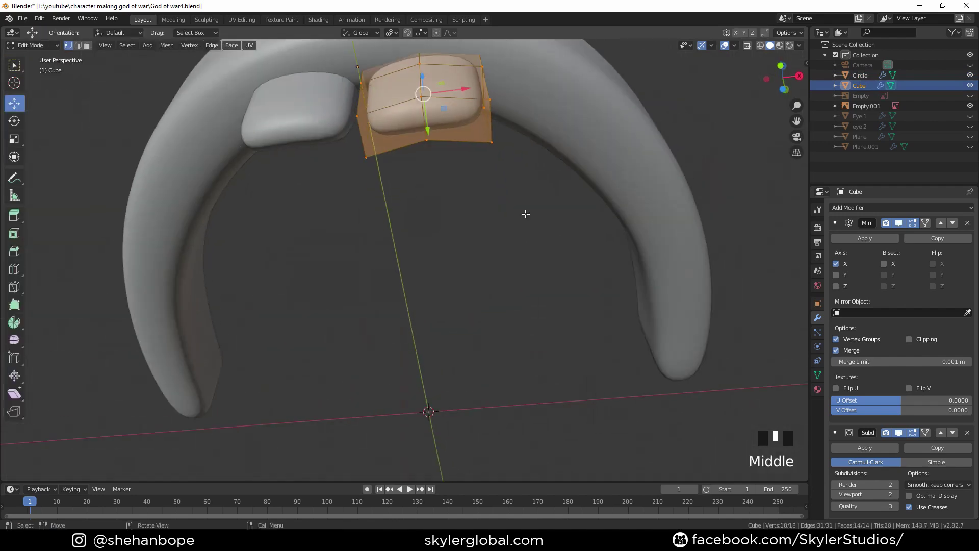
key("r")
key("z")
left_click(489, 217)
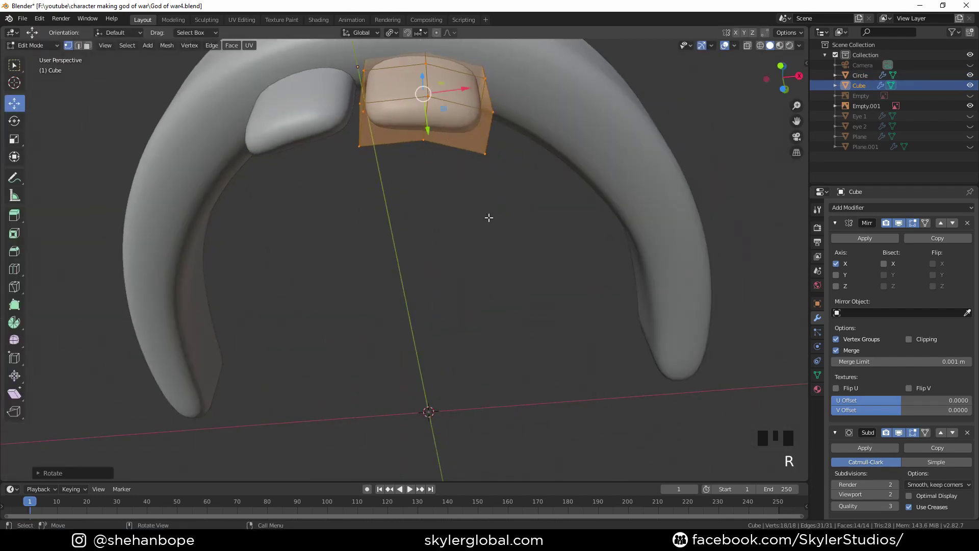
Move the tooth mesh along X toward the centre line in the front view to narrow the gap
key("KP_7")
key("KP_1")
scroll(488, 218, "up", 2)
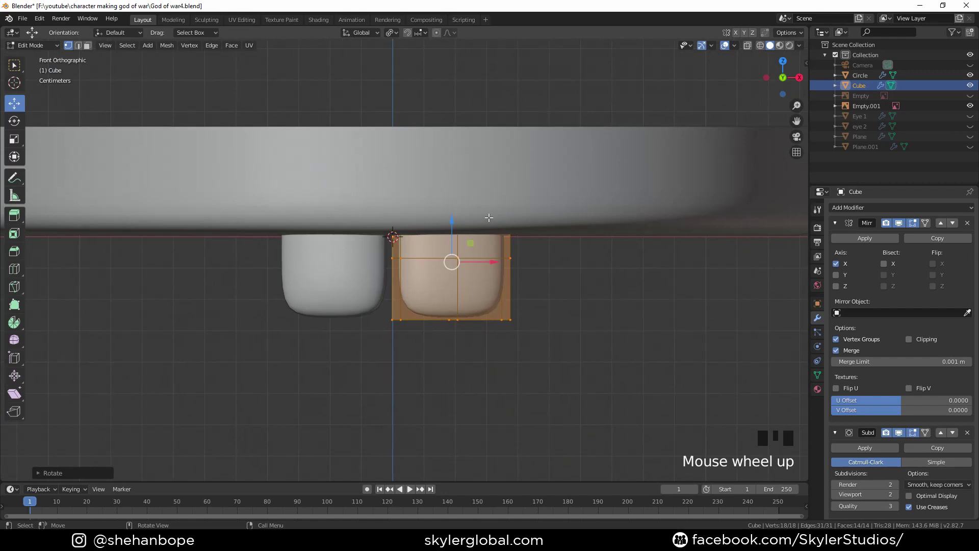
key("g")
key("x")
left_click(563, 287)
key("Tab")
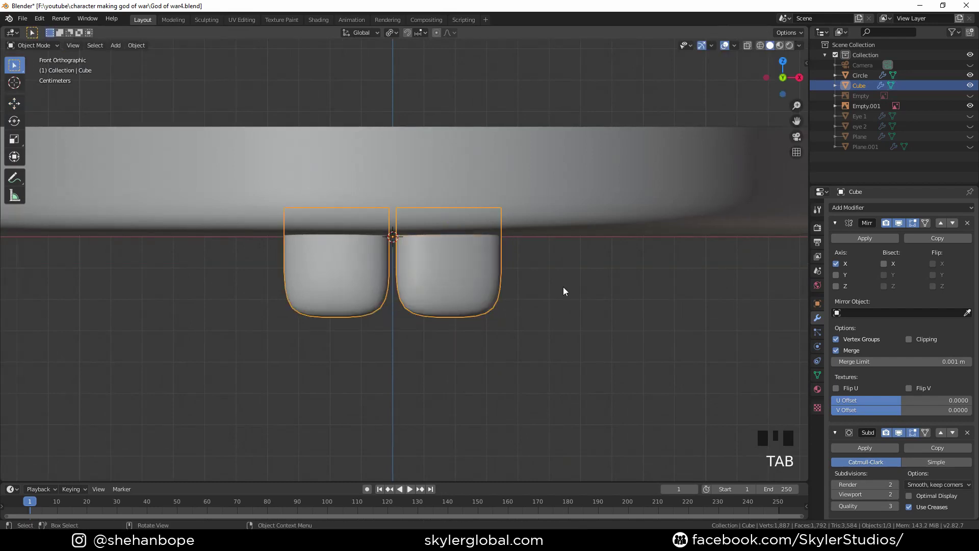
Lower the teeth object about 0.003 m along Z and enlarge it uniformly by about 5 percent
scroll(534, 294, "down", 3)
key("g")
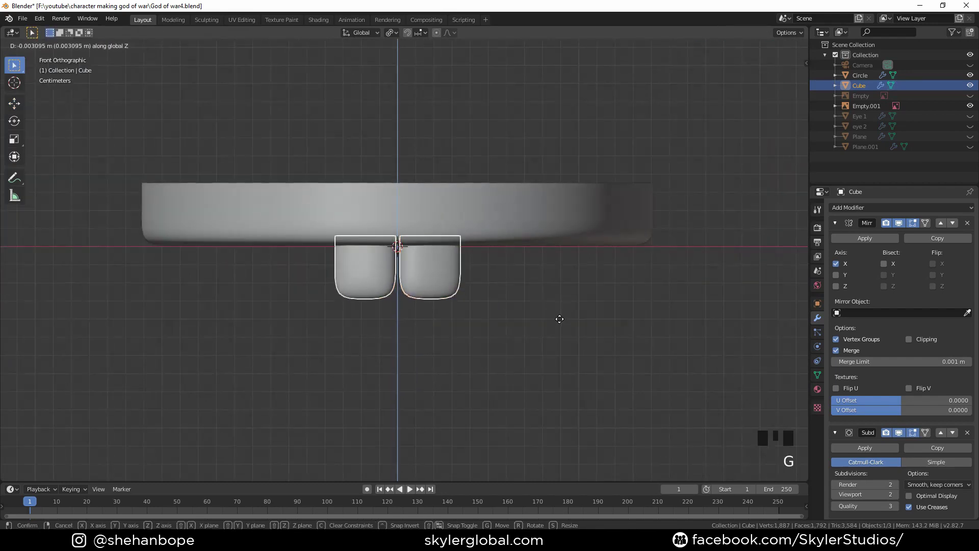
left_click(575, 321)
key("s")
right_click(581, 329)
key("s")
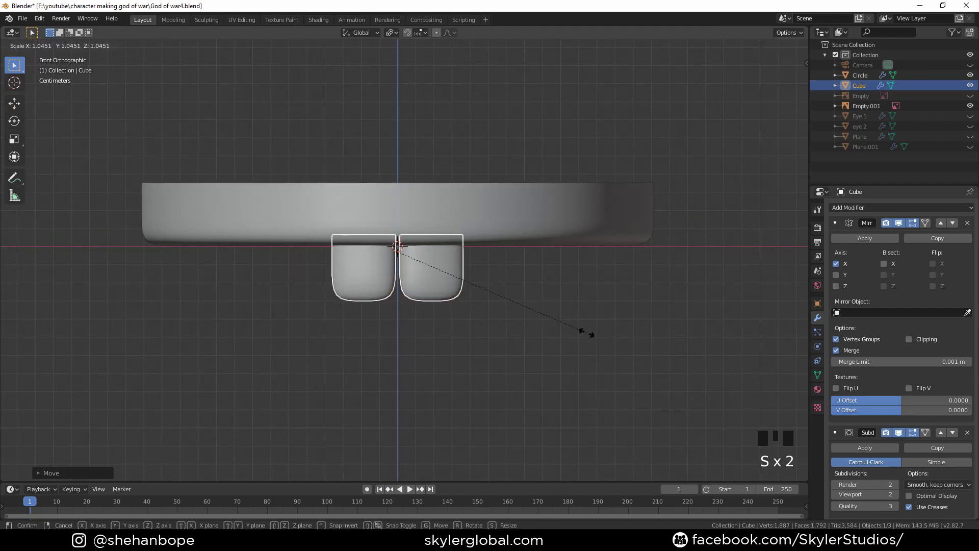
left_click(594, 338)
Thin the tooth mesh along Y and move it forward to sit centred under the arch
key("Tab")
scroll(573, 328, "down", 2)
middle_click_drag(573, 328, 553, 292)
key("s")
key("y")
left_click(530, 317)
key("g")
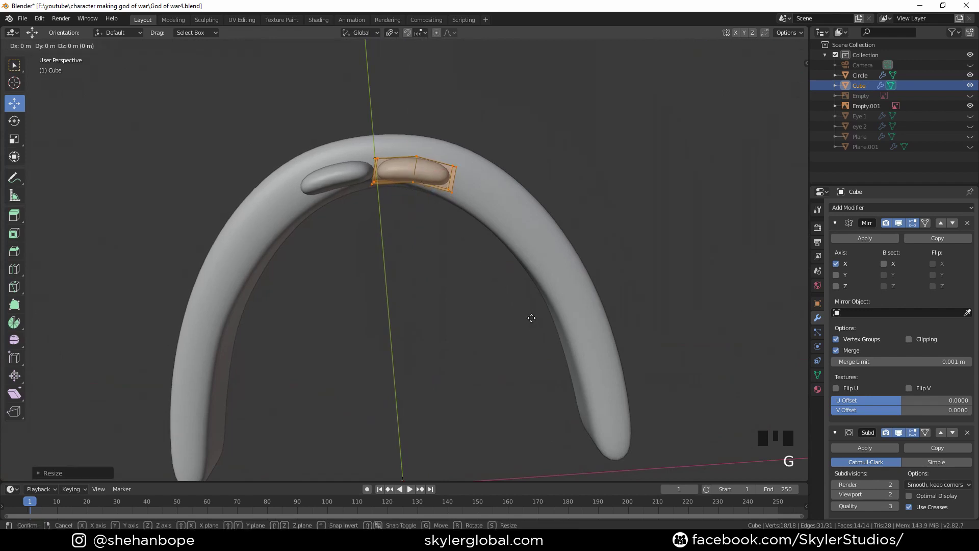
key("g")
left_click(533, 306)
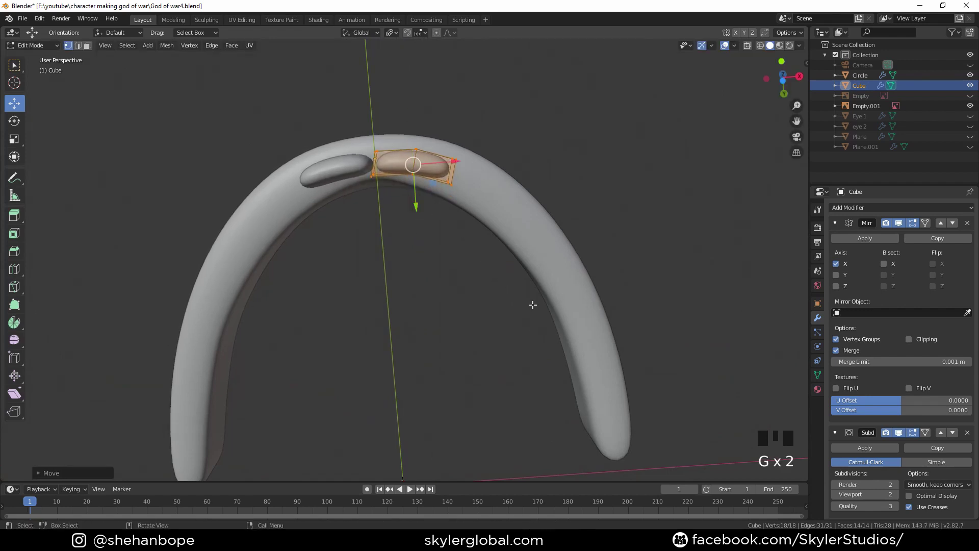
From below, scale the tooth mesh to about 1.04 along X and slightly under 1 along Y
key("ctrl+KP_7")
scroll(531, 304, "up", 2)
middle_click_drag(522, 284, 523, 355, "shift")
key("g")
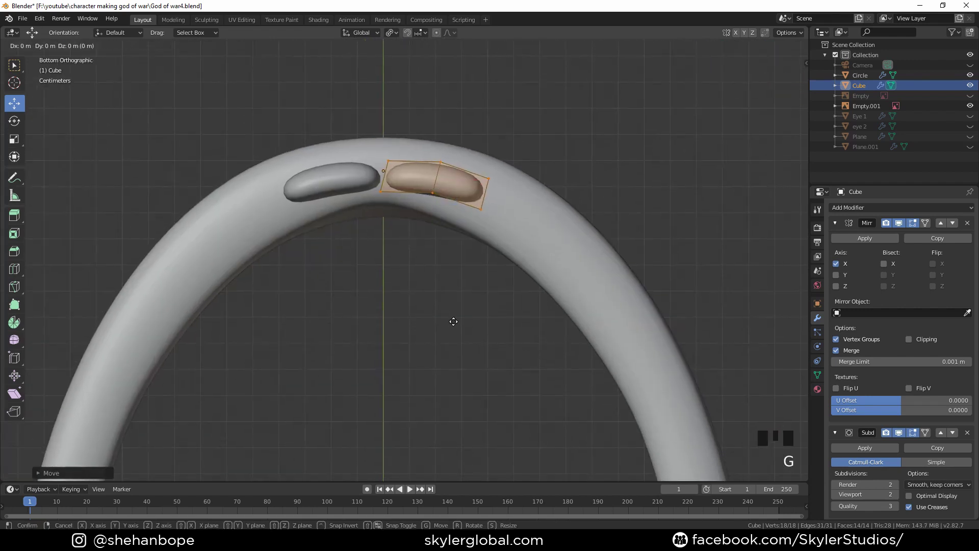
key("s")
key("x")
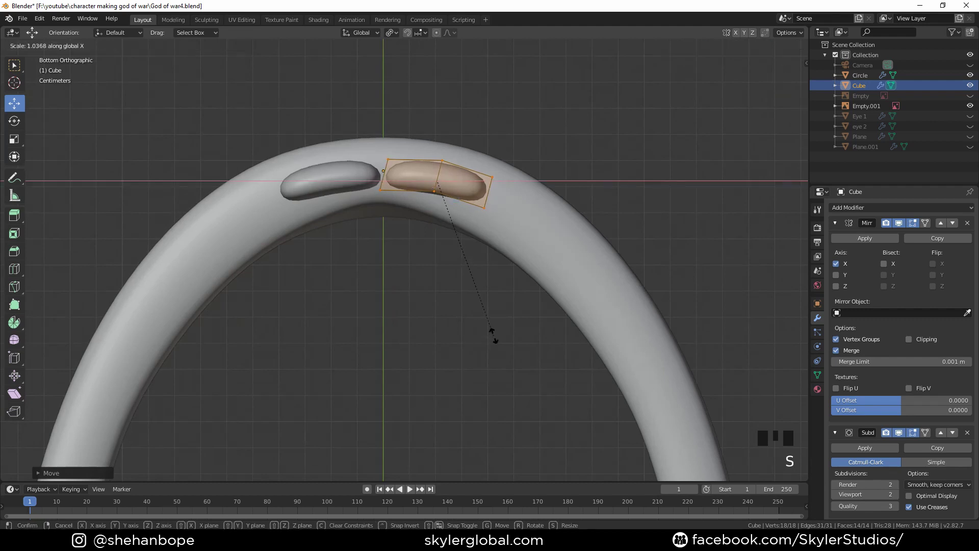
left_click(493, 335)
key("s")
key("y")
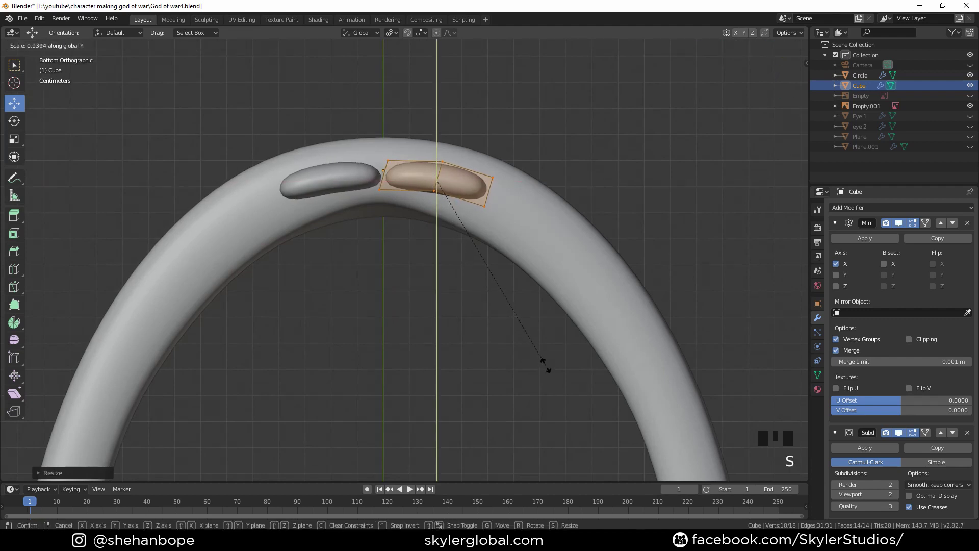
left_click(541, 347)
Duplicate the front tooth beside itself along the arch and rotate and move the copy to follow the curve
scroll(519, 355, "down", 1)
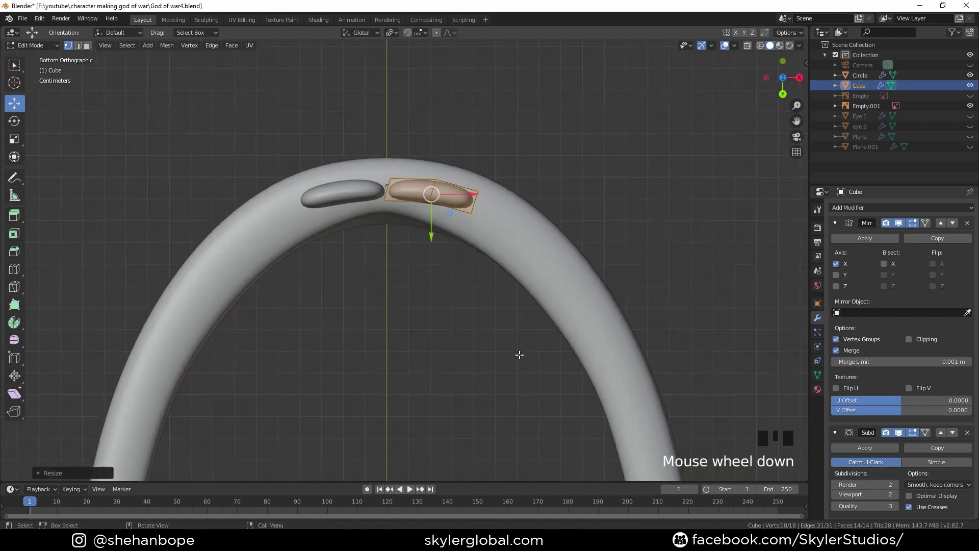
key("shift+d")
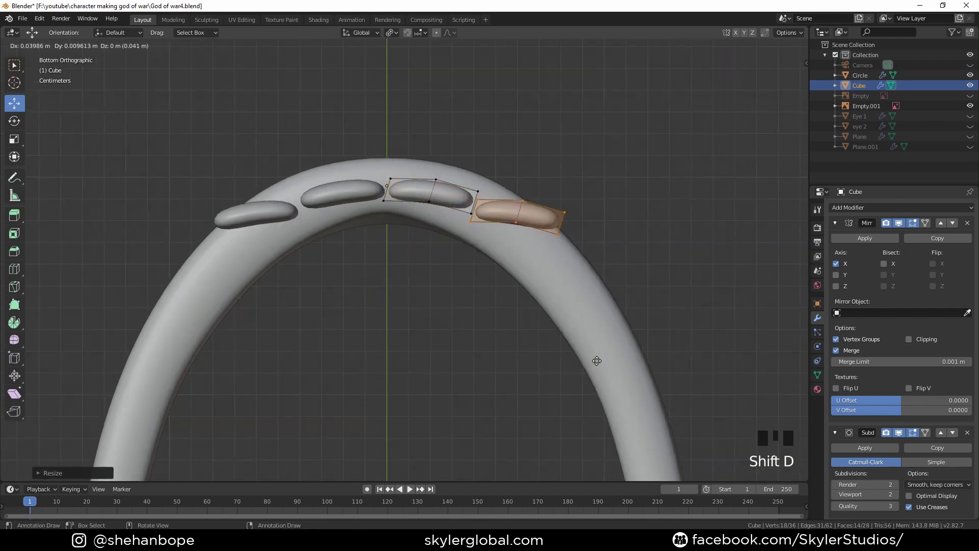
left_click(658, 389)
key("r")
left_click(585, 421)
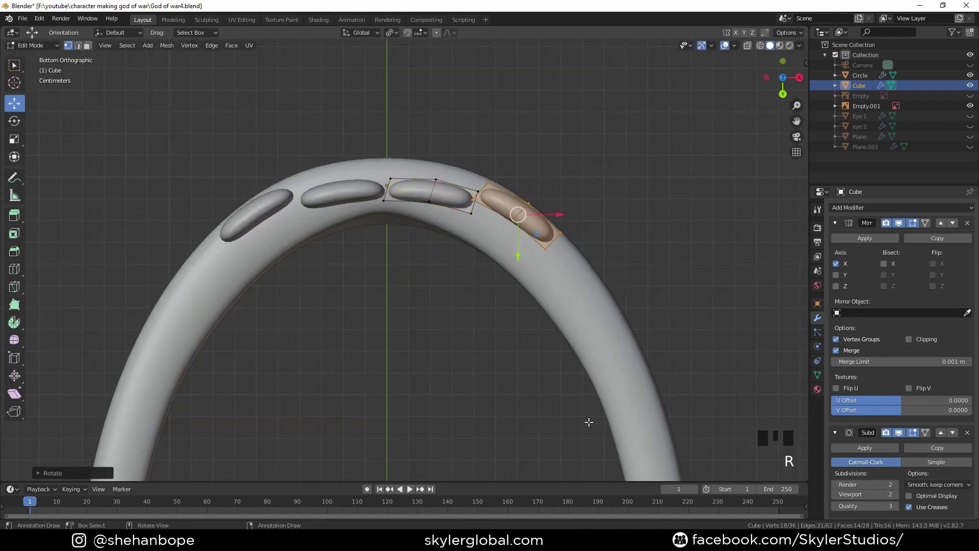
key("g")
left_click(583, 430)
Shrink the second tooth, finishing with a uniform scale of about 0.94, and move it against the front tooth
key("s")
key("s")
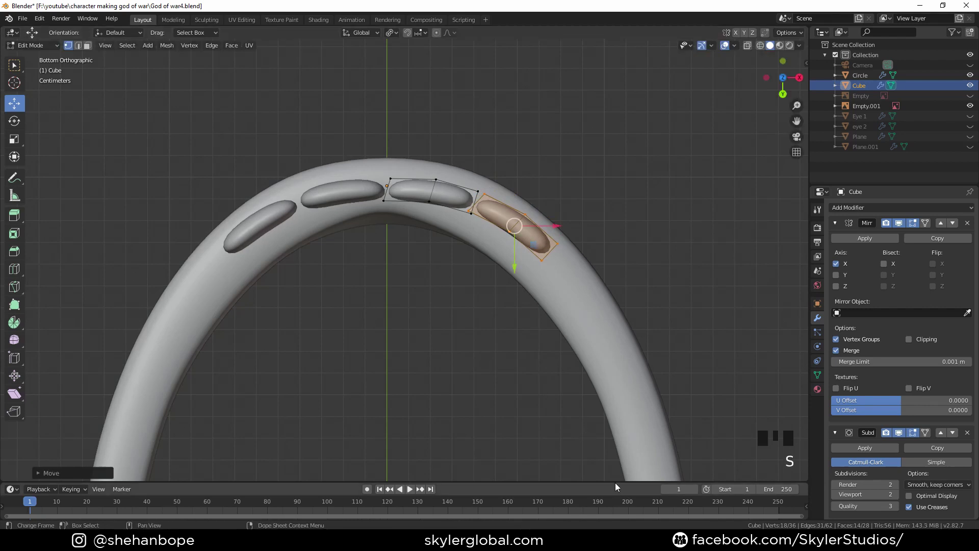
left_click(548, 387)
key("KP_7")
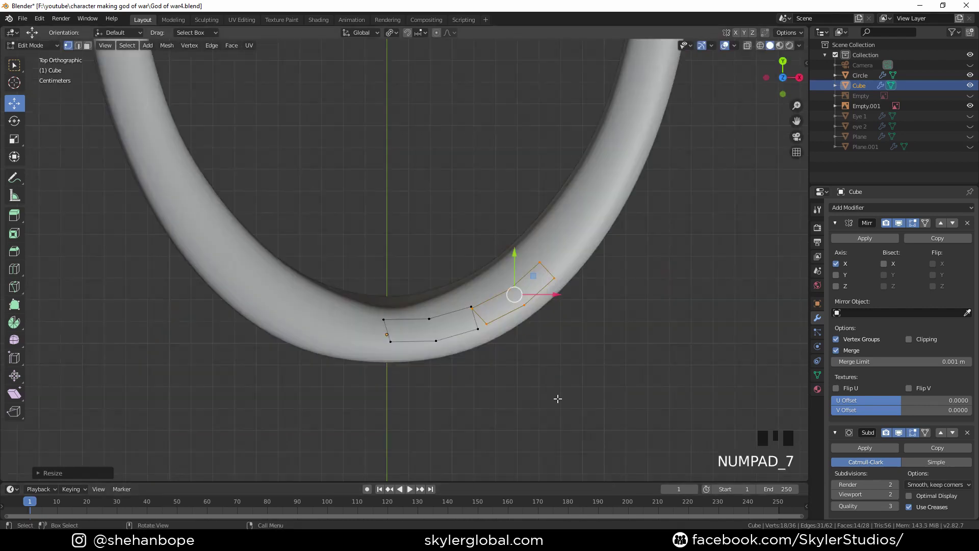
middle_click_drag(558, 399, 614, 371)
key("s")
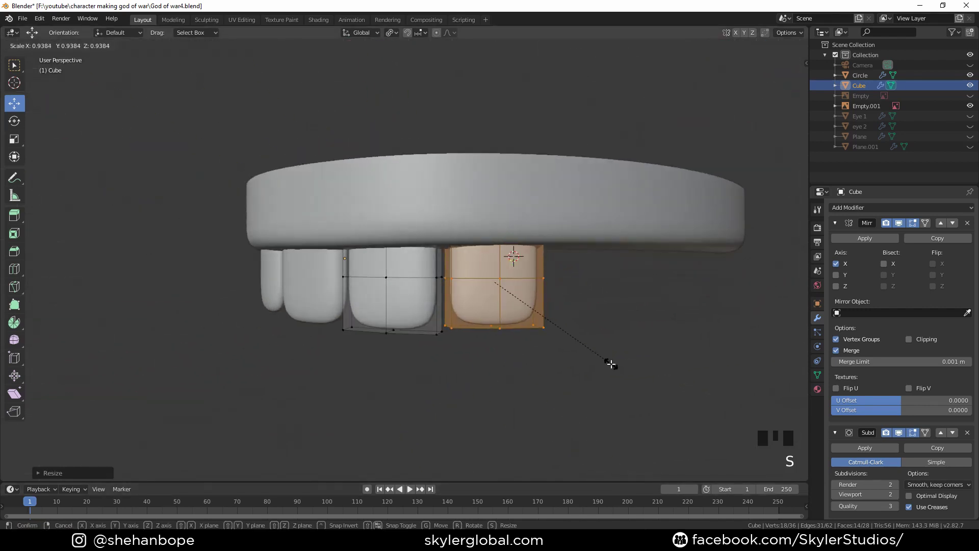
left_click(611, 364)
key("ctrl+KP_7")
key("g")
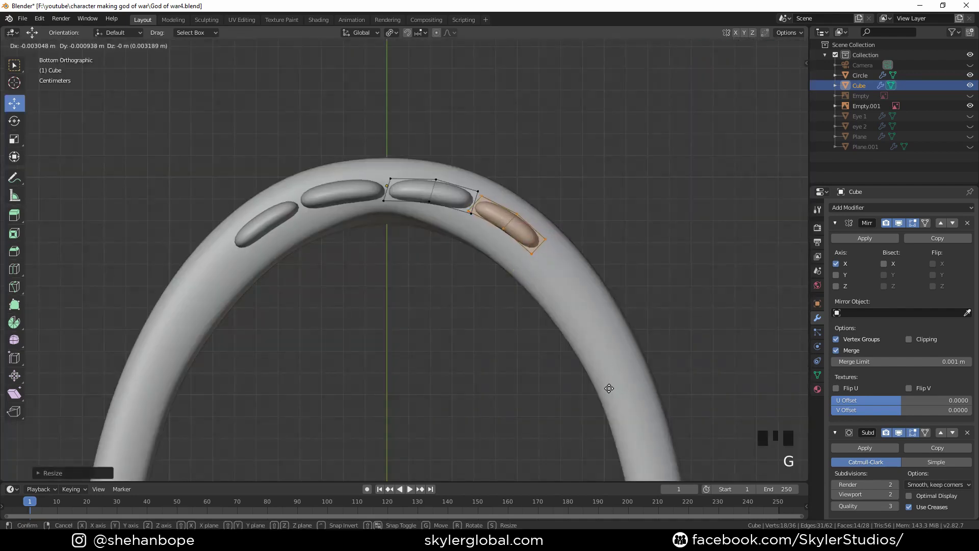
left_click(605, 389)
Duplicate the second tooth as a third one further along the arch, rotated and moved to follow the curve
middle_click_drag(605, 389, 535, 334, "shift")
key("shift+d")
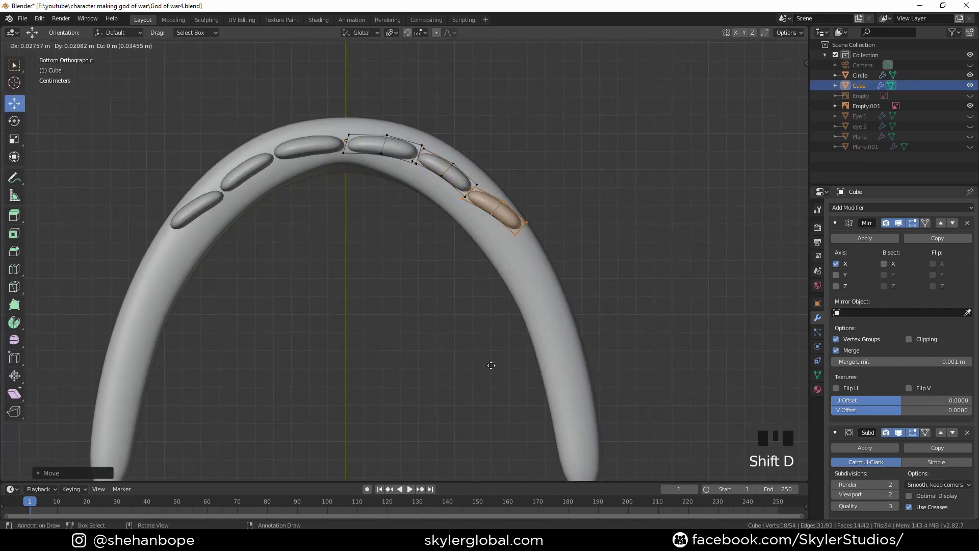
left_click(493, 368)
key("r")
left_click(464, 387)
key("g")
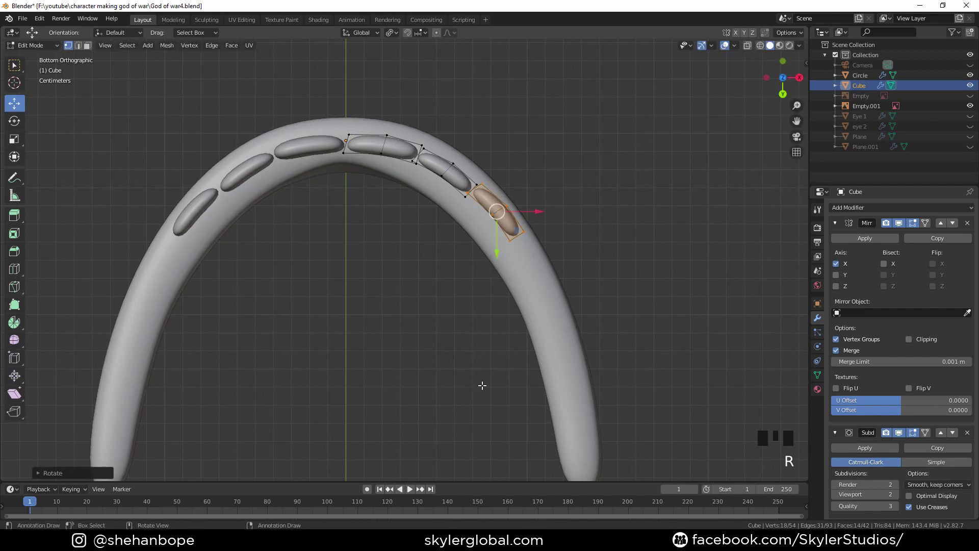
left_click(476, 387)
Duplicate the third tooth as a fourth one, rotating and moving it to stay centred on the arch
key("shift+d")
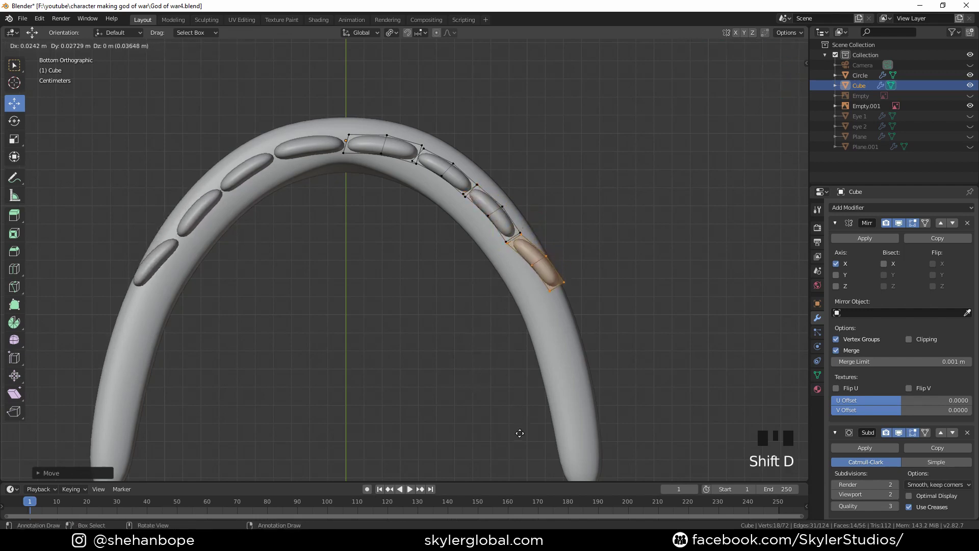
left_click(516, 431)
key("r")
left_click(492, 467)
key("g")
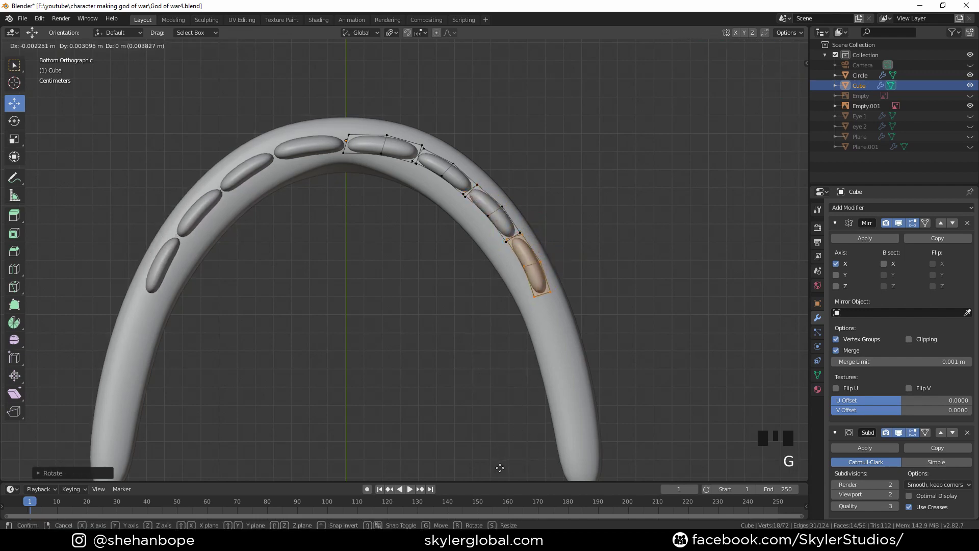
left_click(499, 467)
Duplicate the fourth tooth as a fifth one, with a slight rotation and shift to match the arch
key("shift+d")
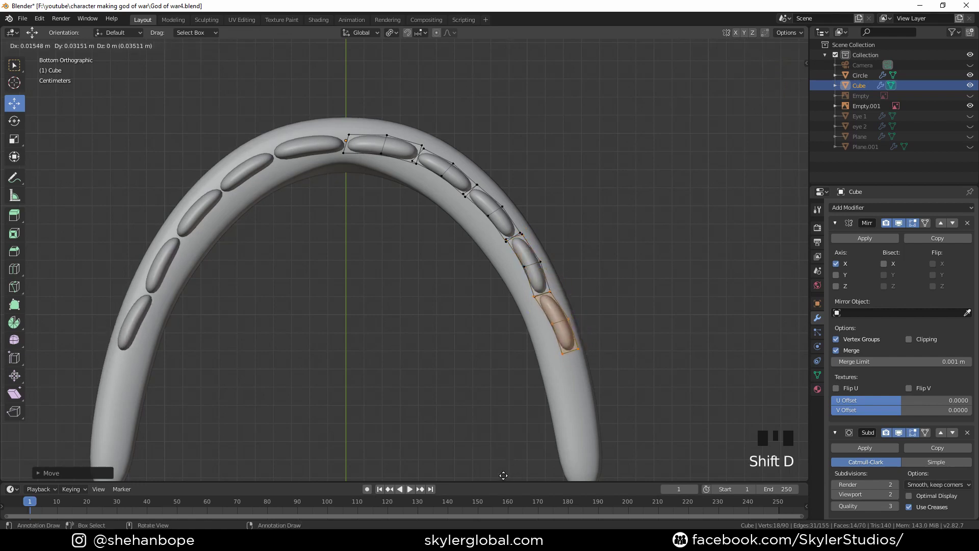
left_click(503, 475)
key("r")
key("g")
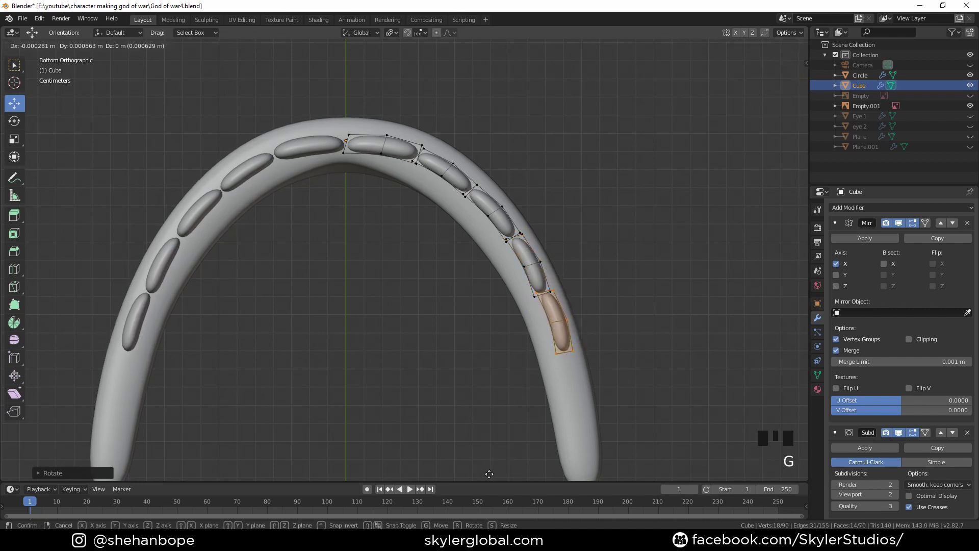
left_click(480, 468)
Duplicate the fifth tooth as a sixth one near the arch's end, rotated nearly parallel to Y and centred
middle_click_drag(424, 414, 417, 350, "shift")
key("shift+d")
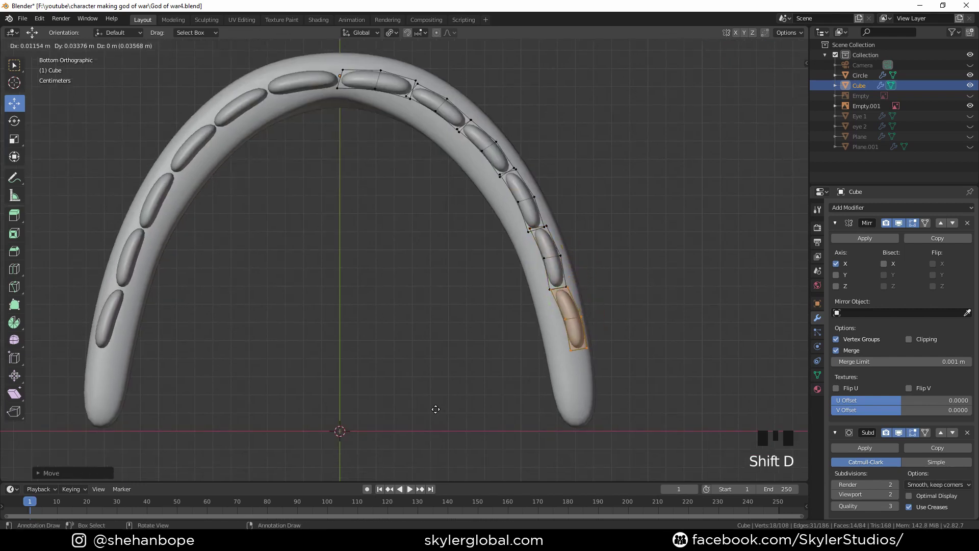
left_click(435, 407)
key("r")
left_click(499, 431)
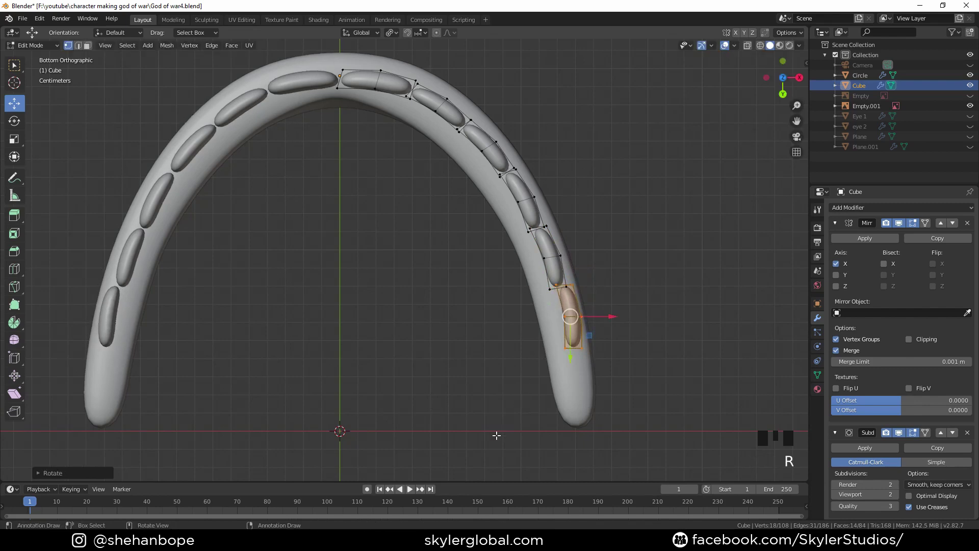
key("g")
left_click(495, 437)
Leave mesh editing and duplicate the arch and teeth objects together in place
middle_click_drag(495, 438, 350, 253)
key("KP_1")
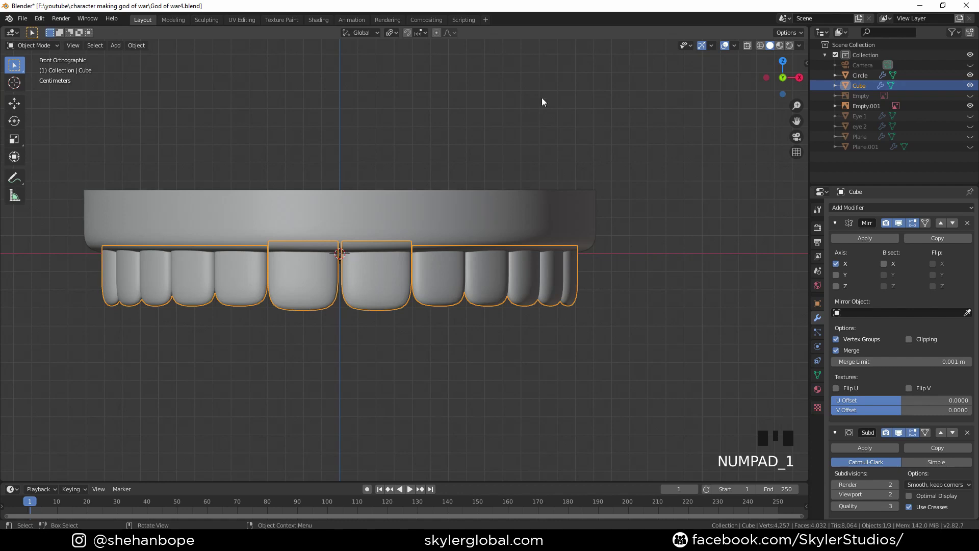
scroll(455, 233, "down", 1)
scroll(907, 430, "down", 4)
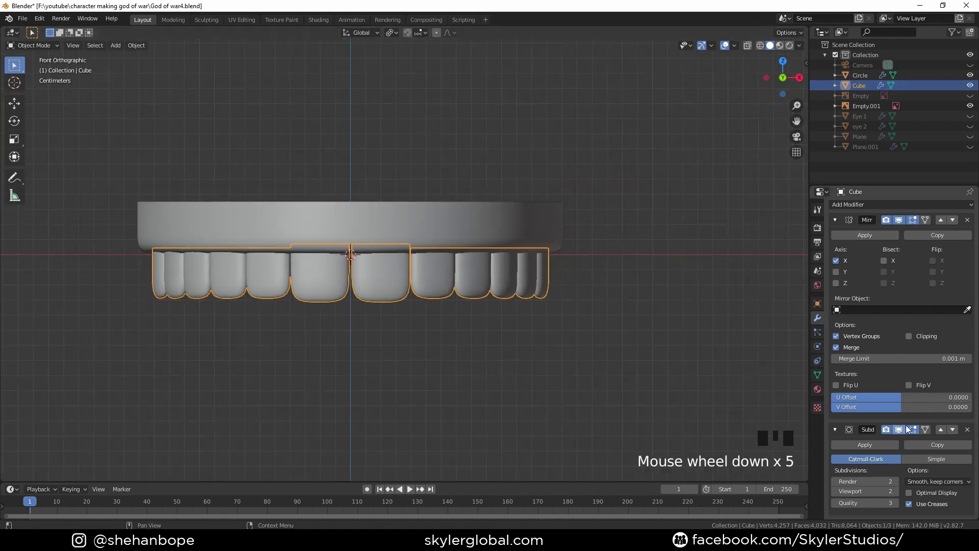
left_click(568, 329)
left_click_drag(600, 162, 428, 297)
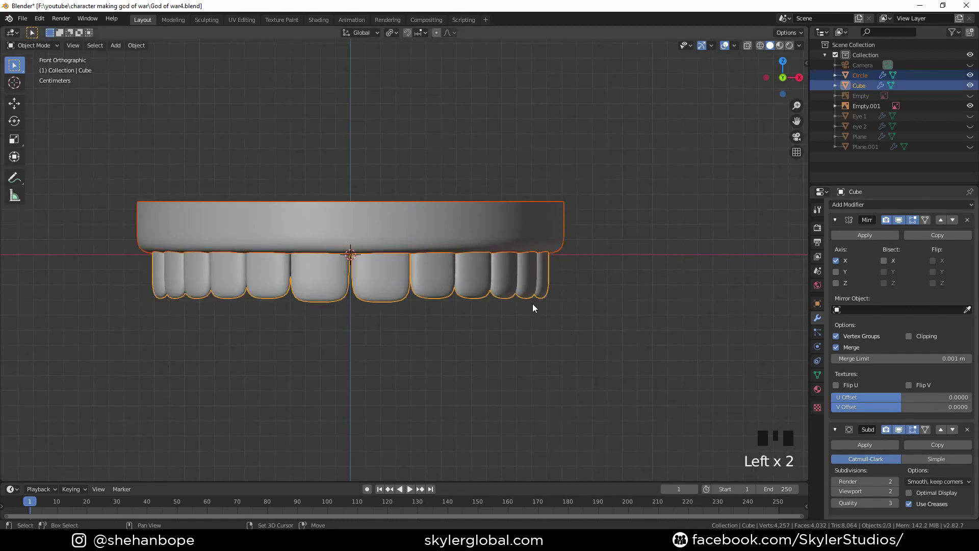
key("shift+d")
right_click(525, 336)
Flip the duplicated arch and teeth with a Z scale of -1 and move them down about 0.057 m
type("s")
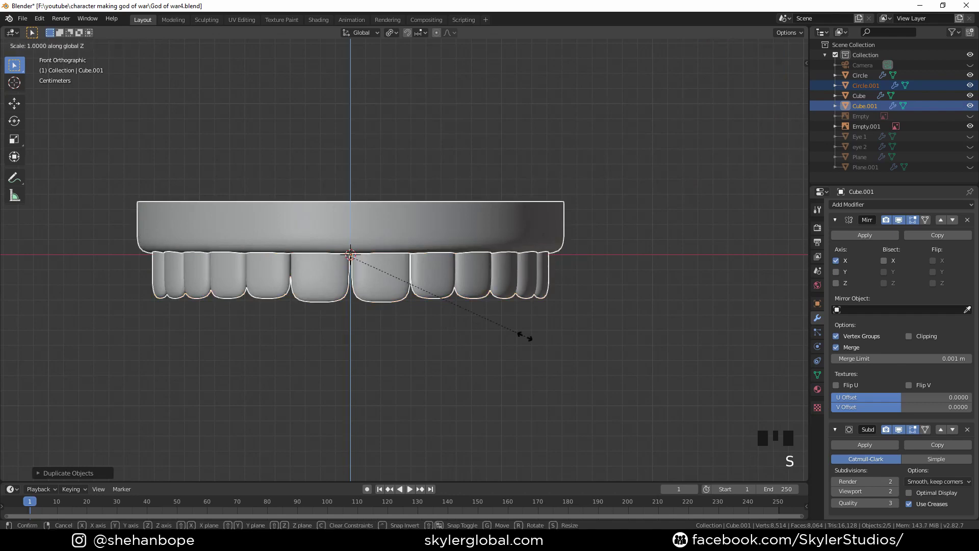
type("-1")
left_click(525, 336)
key("g")
key("z")
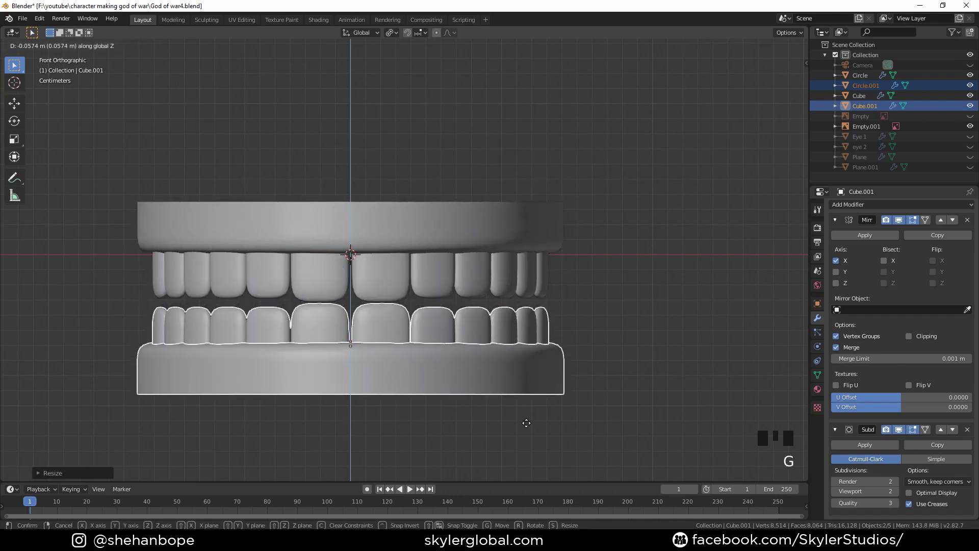
left_click(526, 423)
Scale the duplicated lower gum arch and teeth down uniformly so they are slightly smaller than the upper set
key("s")
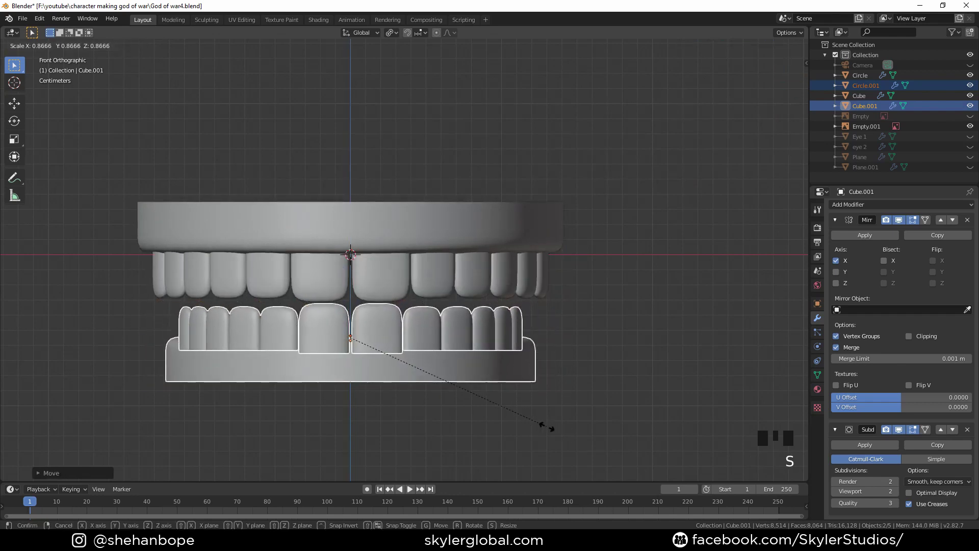
right_click(547, 426)
key("s")
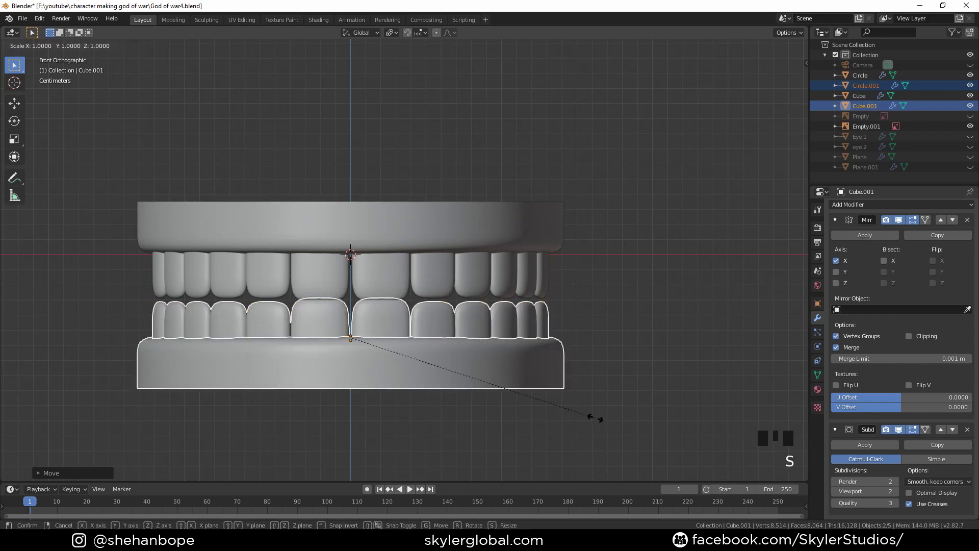
left_click(575, 409)
middle_click_drag(576, 409, 479, 365)
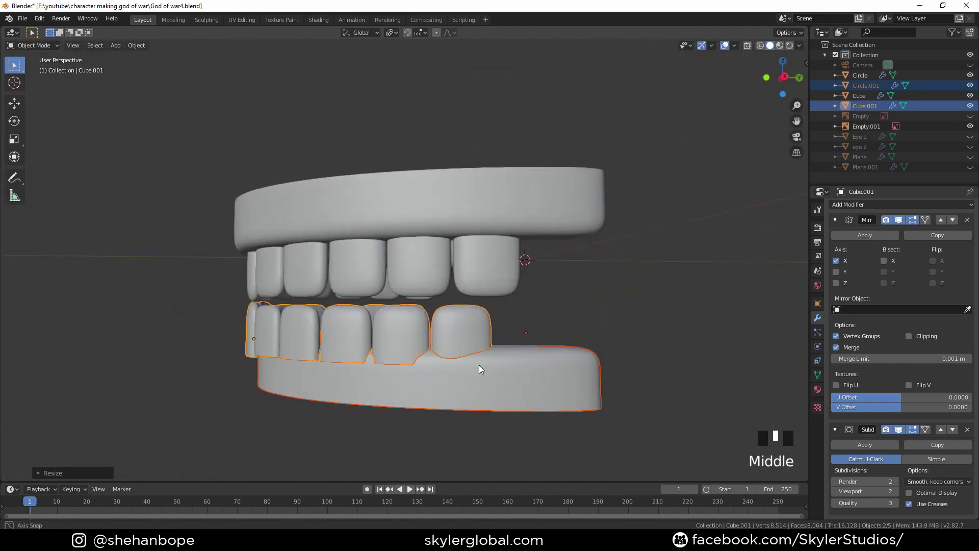
Move the lower teeth back along Y by about 0.012 m onto the lower gum arch
key("KP_3")
left_click(402, 339)
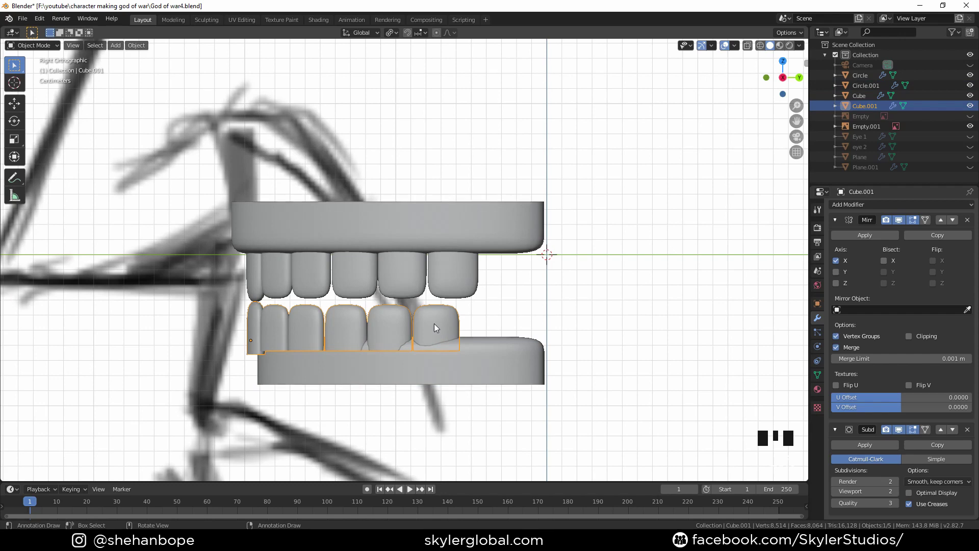
key("g")
key("y")
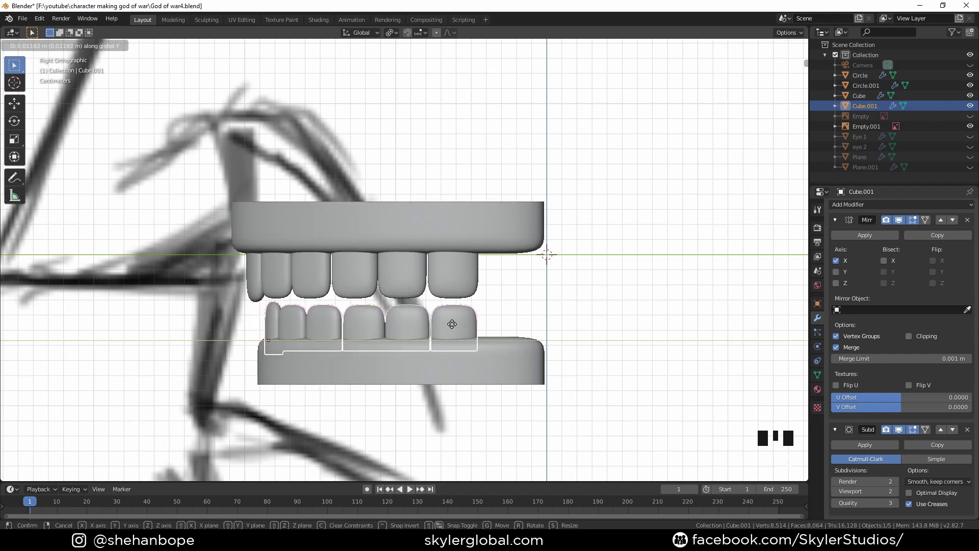
left_click(453, 324)
Shift the lower gum and teeth together along Y, and raise them towards the upper teeth
left_click(443, 343)
left_click(449, 323, "shift")
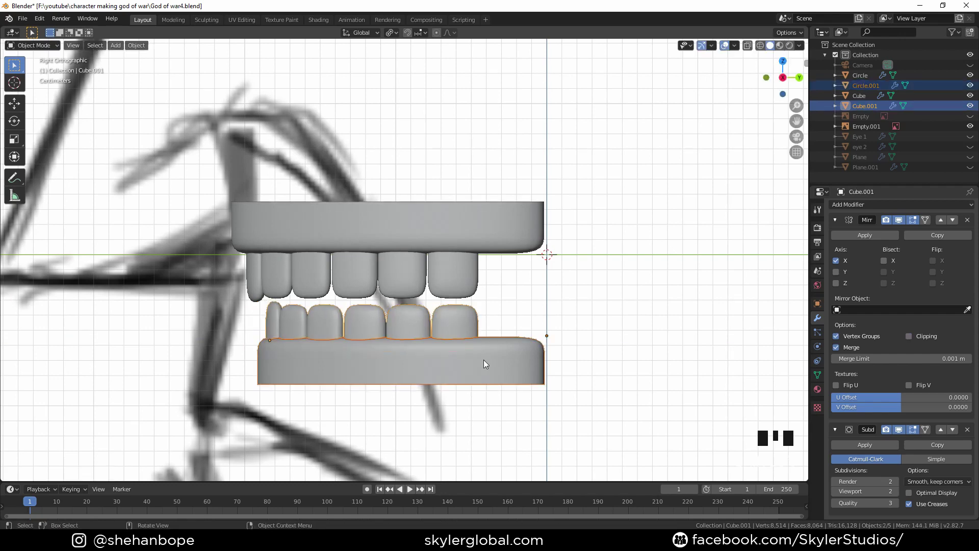
key("g")
key("y")
left_click(472, 359)
key("KP_1")
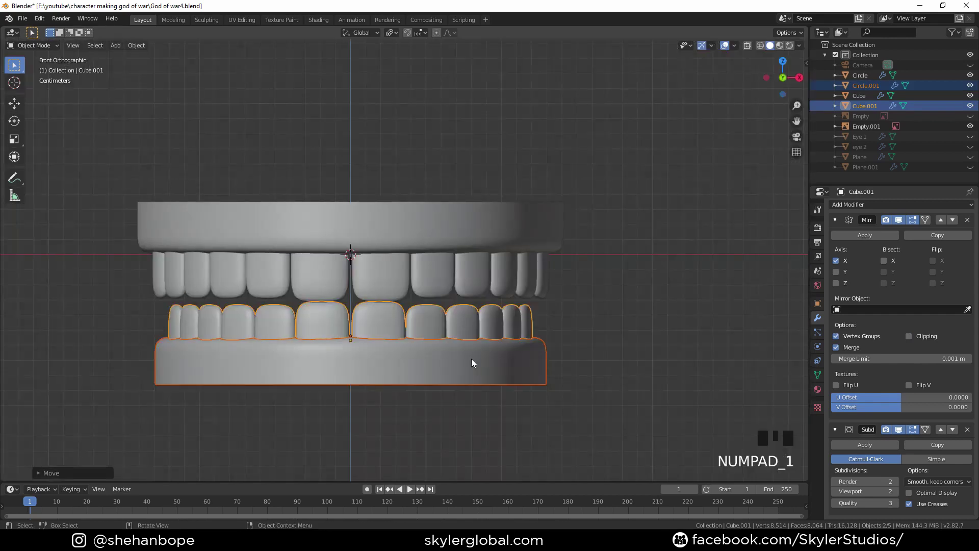
key("g")
left_click(476, 352)
Scale the front lower tooth to about 0.95 and shift it along X beside the centre line
scroll(367, 317, "up", 2)
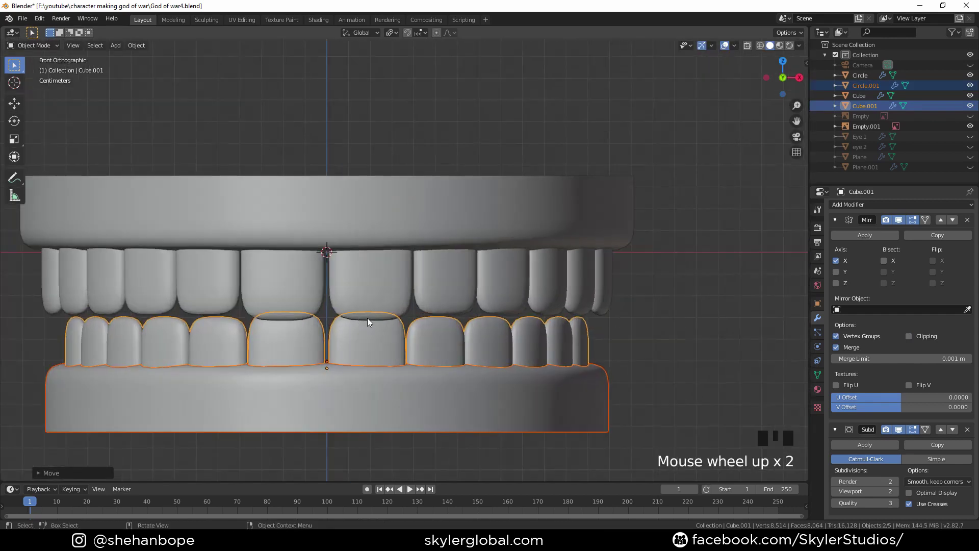
key("Tab")
left_click(371, 312)
middle_click_drag(338, 318, 343, 302, "shift")
left_click(337, 295)
key("l")
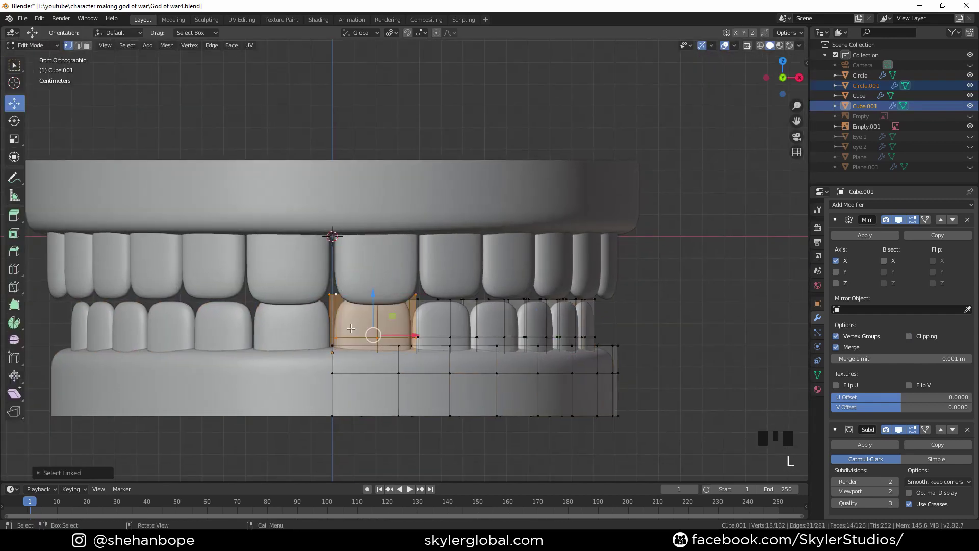
key("s")
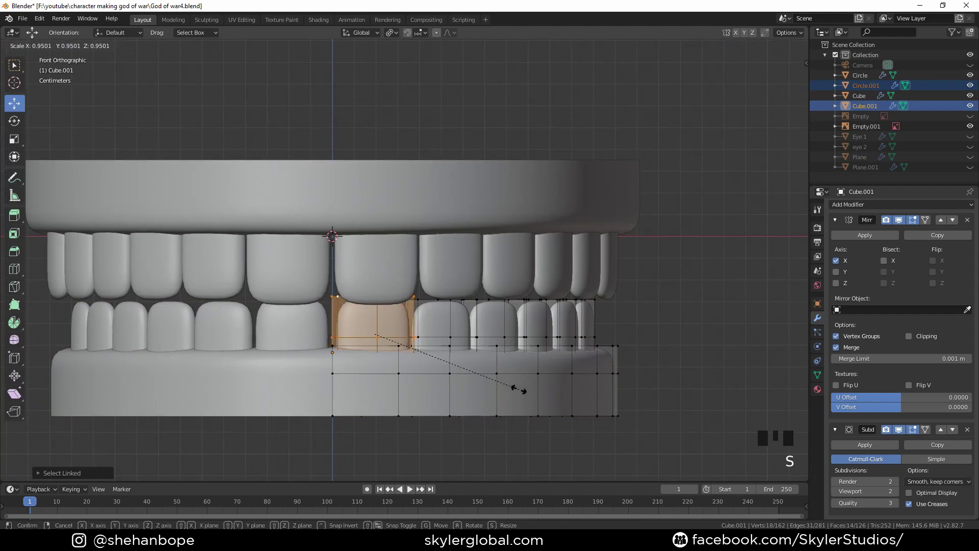
left_click(518, 389)
key("Tab")
key("Tab")
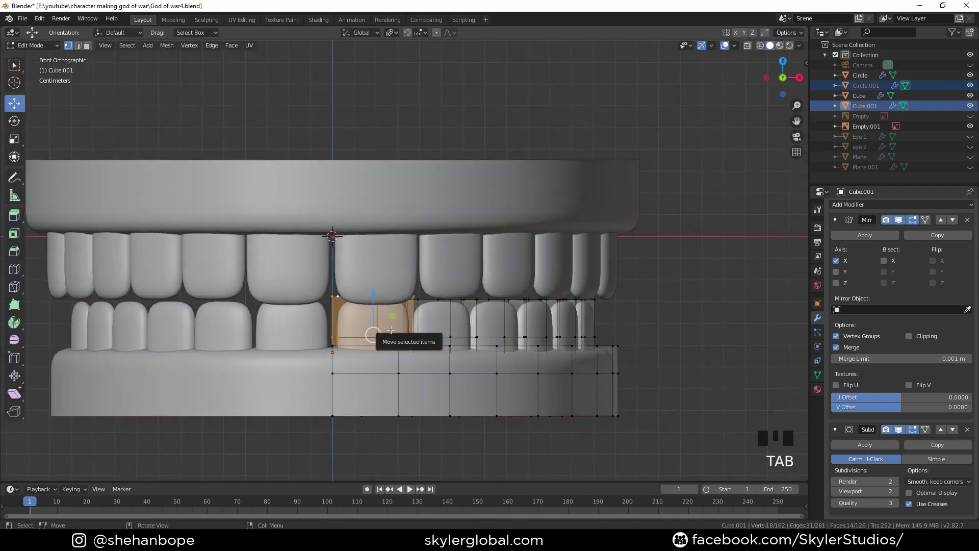
key("g")
key("x")
left_click(380, 330)
Move the second lower tooth along X towards the front tooth to close the gap, and leave mesh editing
left_click(448, 316)
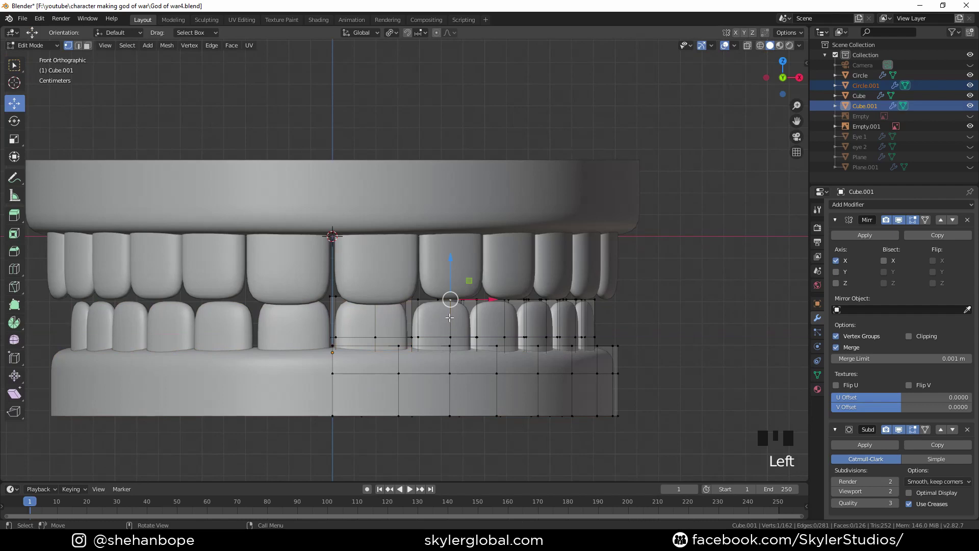
key("l")
key("g")
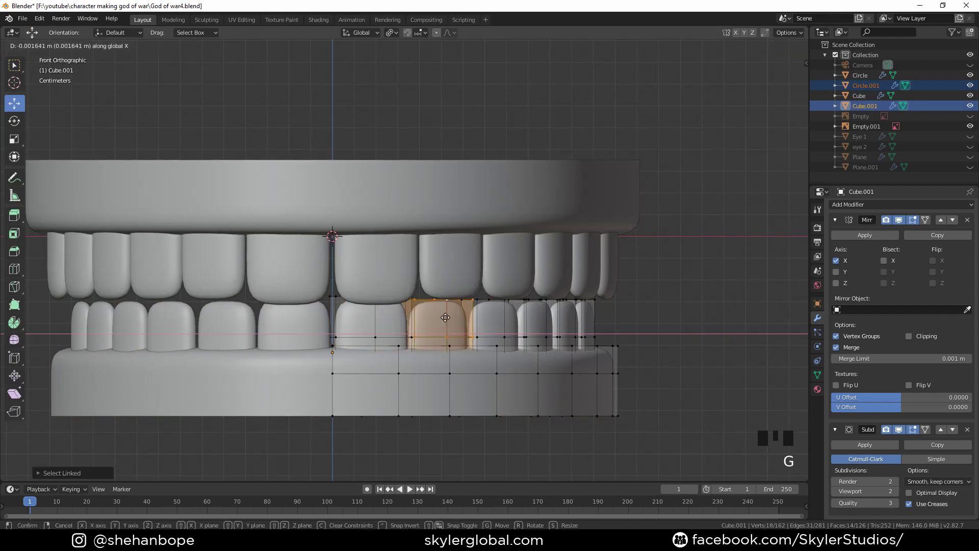
left_click(442, 321)
key("Tab")
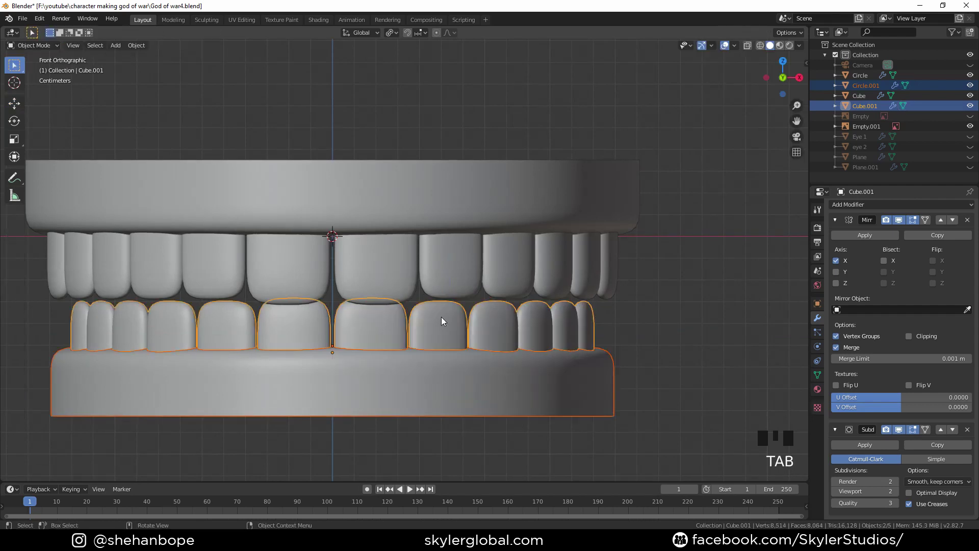
Move the lower gum and teeth up along Z so the front teeth slightly overlap the upper ones
scroll(441, 321, "down", 6)
scroll(458, 274, "up", 2)
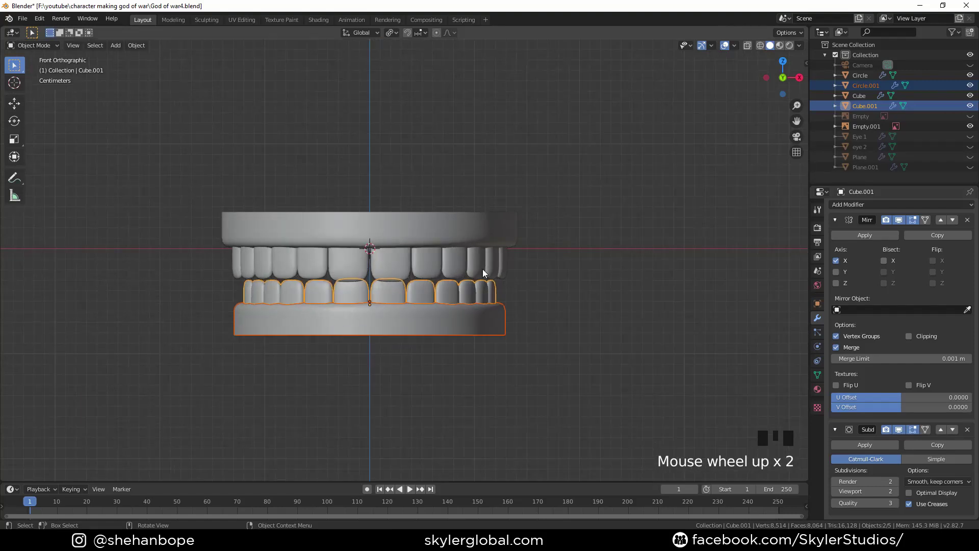
key("g")
key("z")
left_click(483, 264)
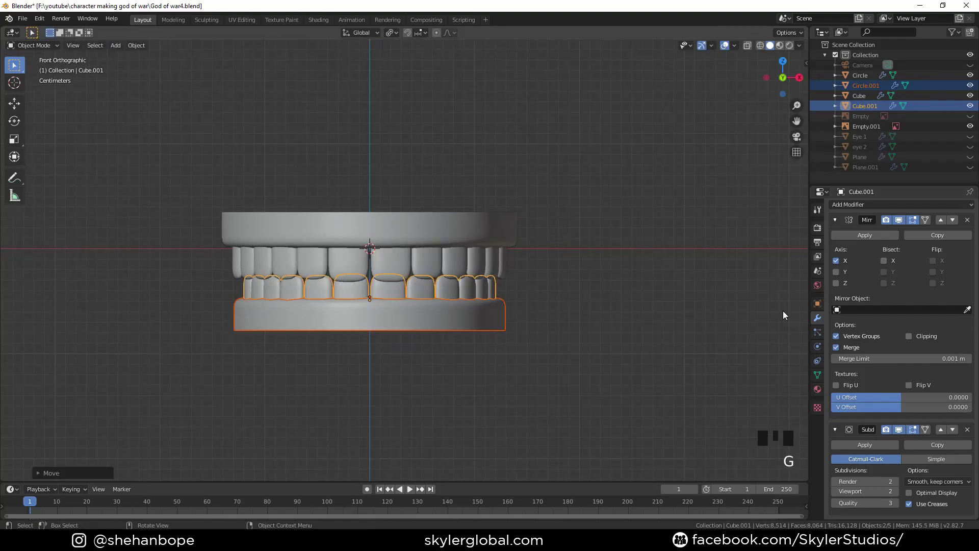
Move all four gum and tooth objects into a new collection named Teeth and save the file
scroll(614, 270, "down", 4)
scroll(613, 270, "up", 1)
middle_click_drag(521, 139, 518, 168)
left_click(611, 228)
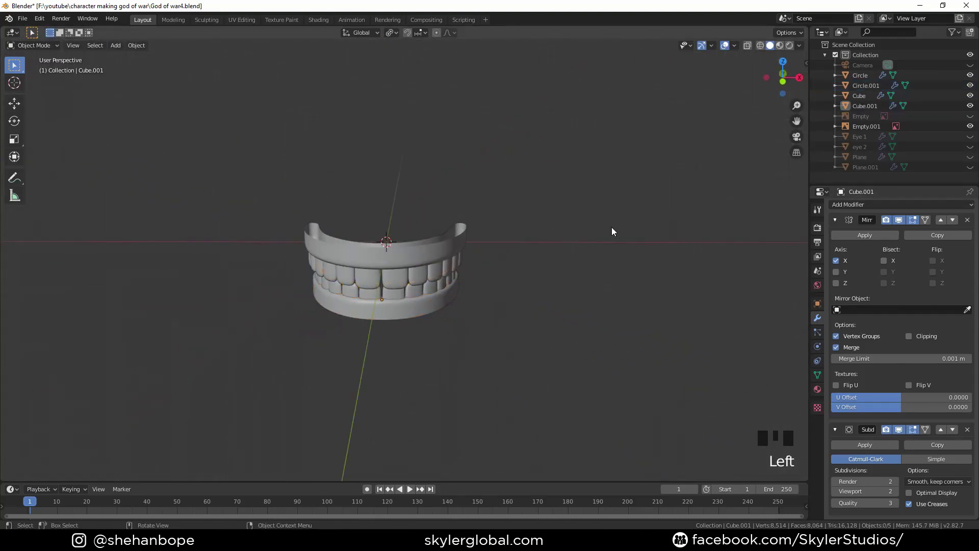
left_click_drag(268, 156, 531, 325)
key("m")
left_click(489, 324)
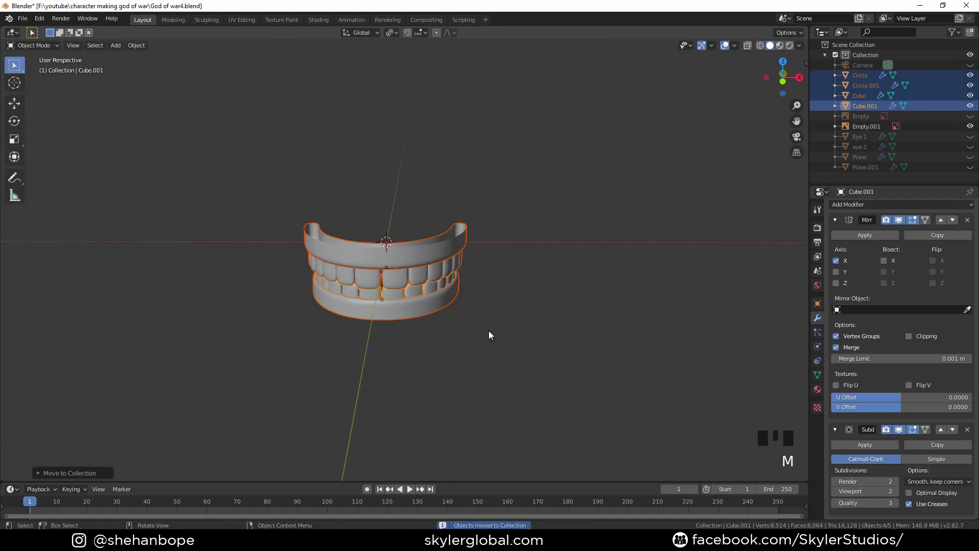
key("m")
left_click(502, 269)
left_click(524, 258)
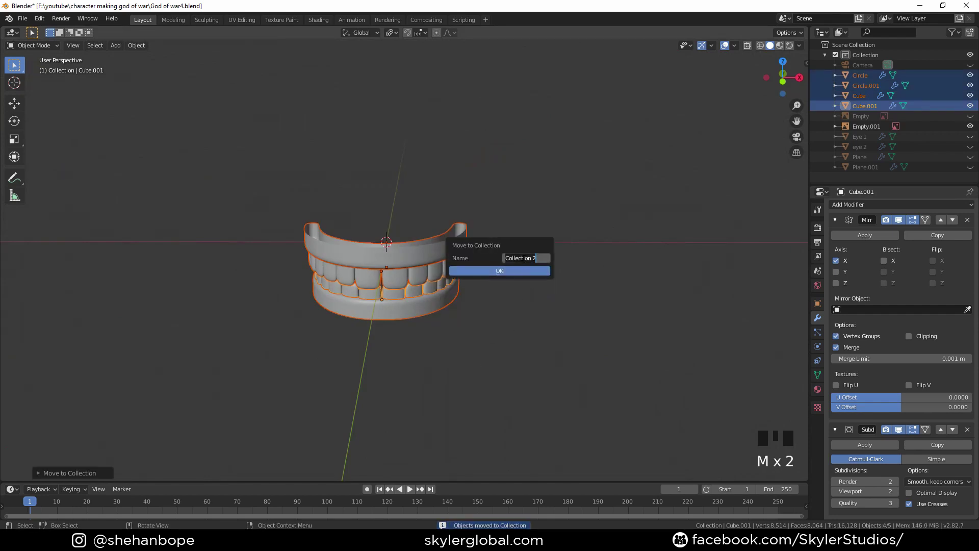
type("Teeth")
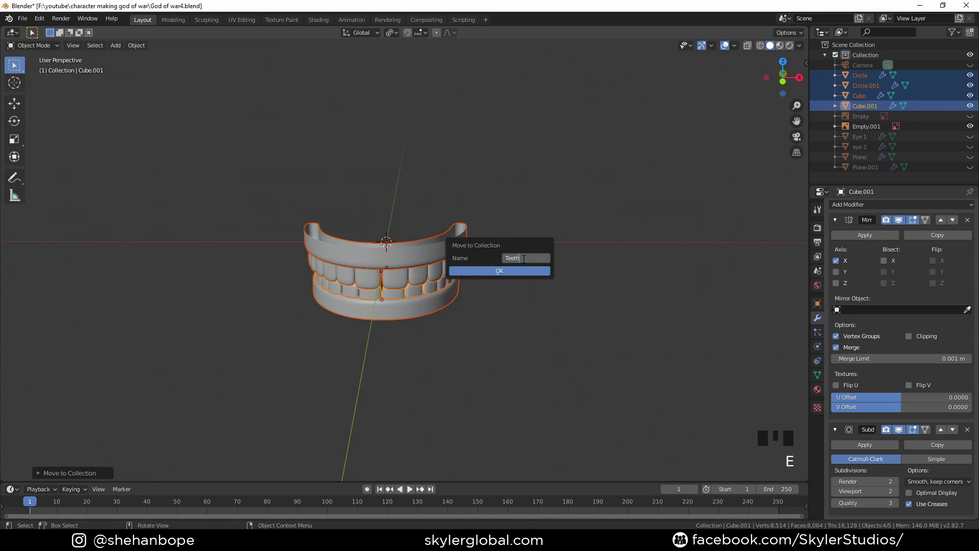
key("Return")
key("ctrl+s")
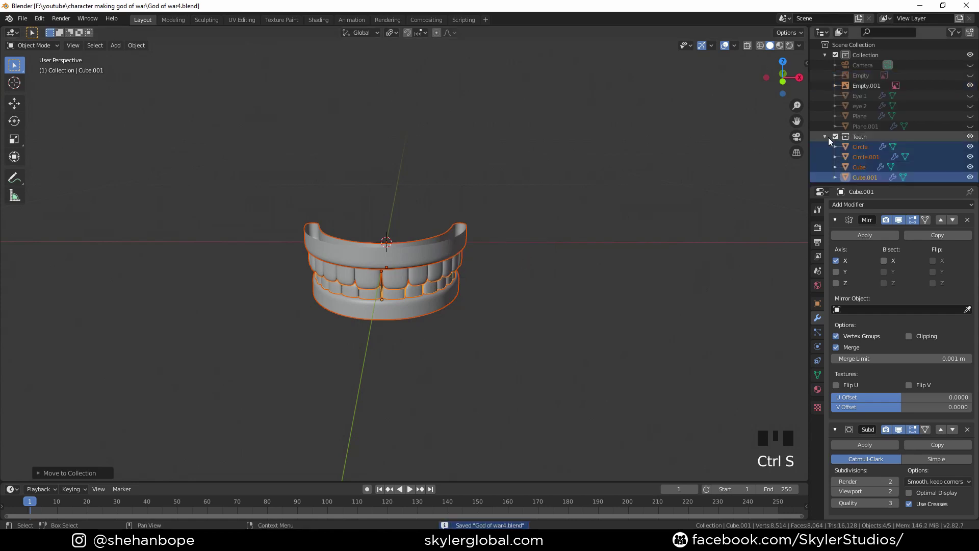
Collapse the Teeth collection in the outliner, unhide all hidden objects and clear the selection
left_click(826, 137)
scroll(385, 190, "down", 2)
middle_click_drag(384, 190, 395, 219)
key("alt+h")
scroll(433, 230, "down", 2)
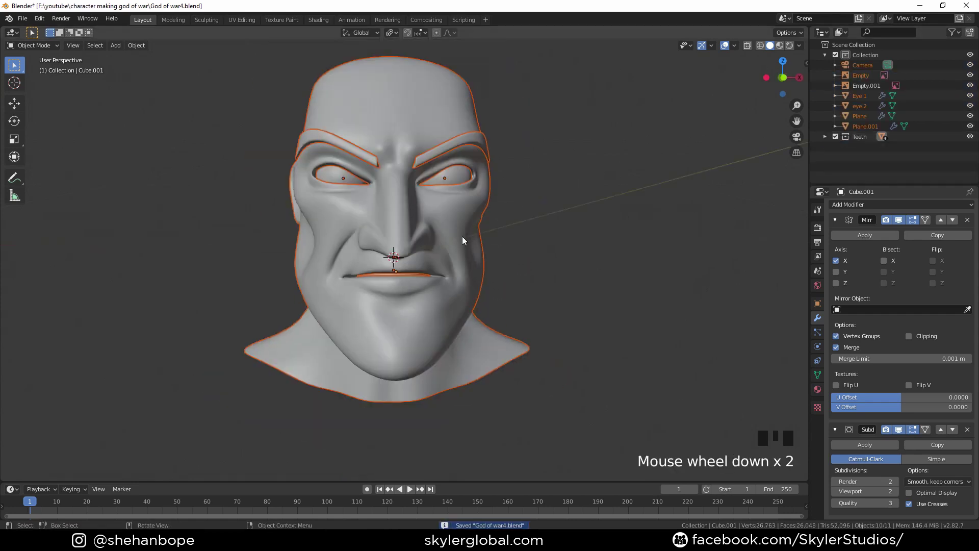
left_click(543, 244)
Select the four objects in the Teeth collection and show the head in front wireframe view with X-ray off
left_click(830, 139)
left_click(825, 138)
left_click(861, 149)
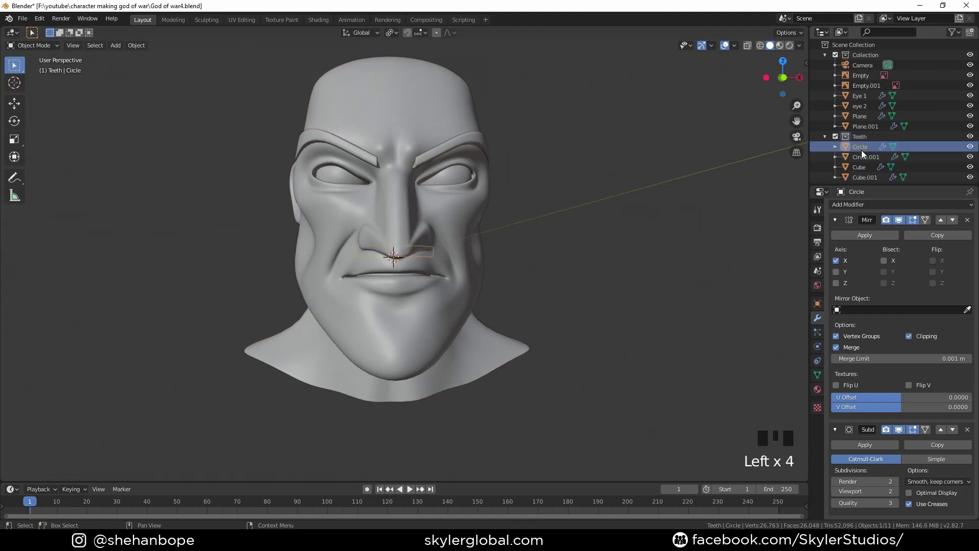
left_click(862, 157, "shift")
left_click(864, 168, "shift")
left_click(859, 176, "shift")
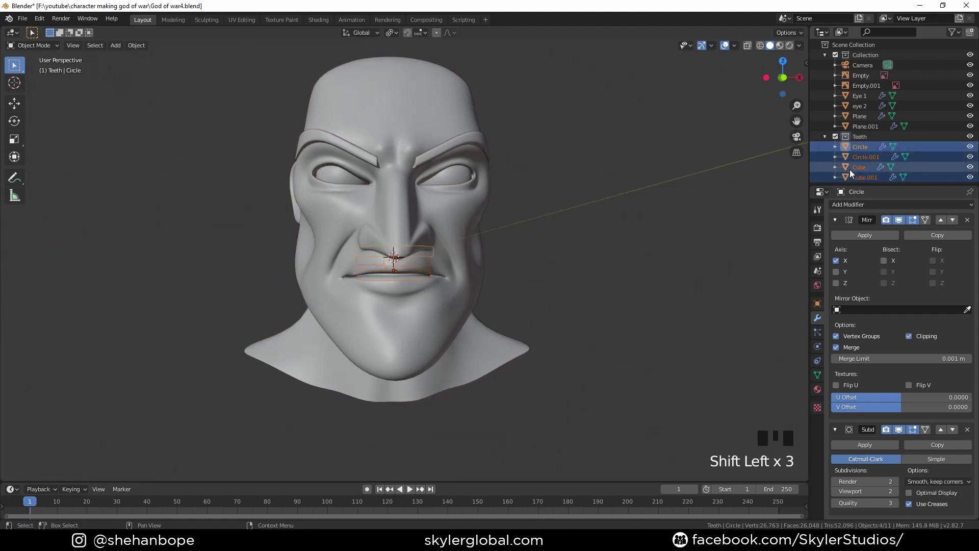
left_click(761, 46)
key("KP_1")
scroll(502, 243, "up", 3)
middle_click_drag(502, 244, 516, 204, "shift")
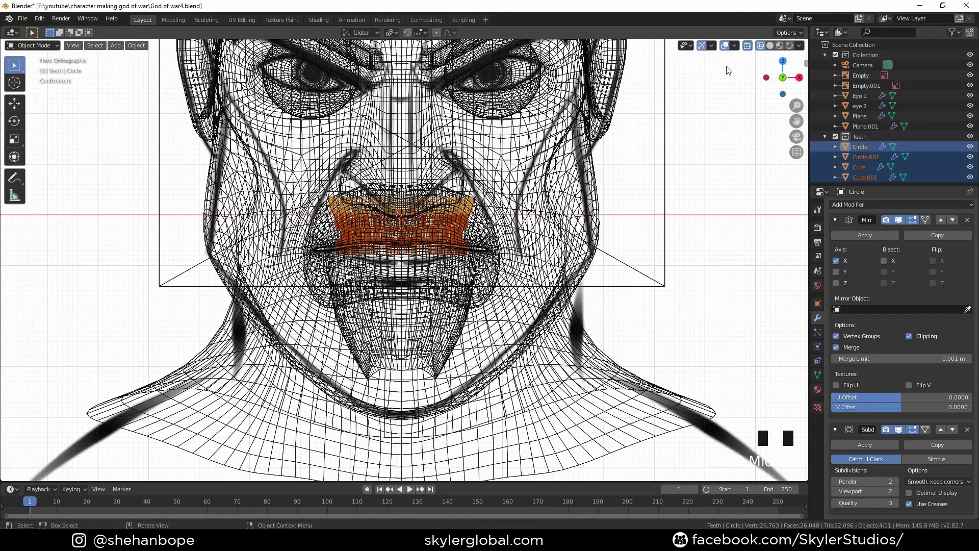
left_click(748, 46)
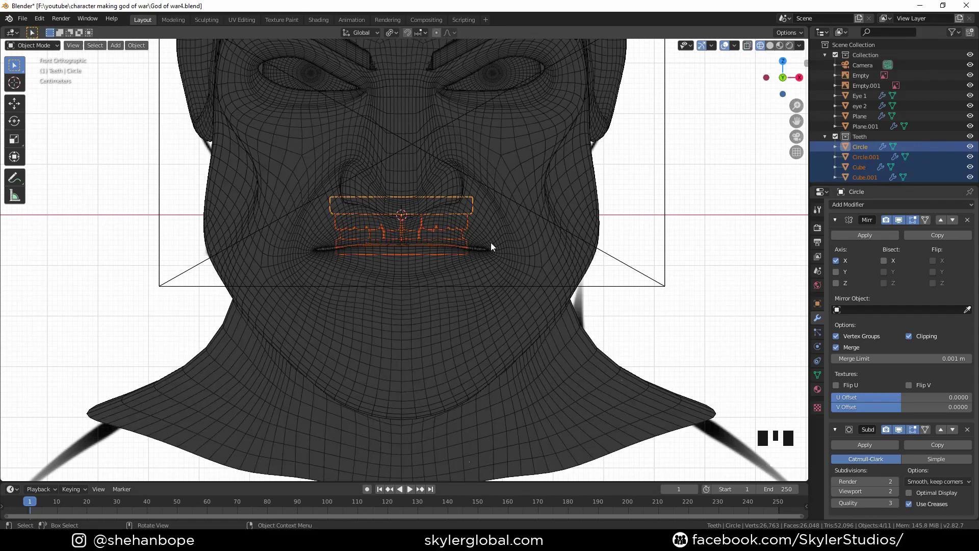
middle_click_drag(513, 280, 454, 274, "shift")
Hide the head mesh to expose the teeth and gums
left_click(428, 160)
scroll(502, 189, "down", 3)
key("h")
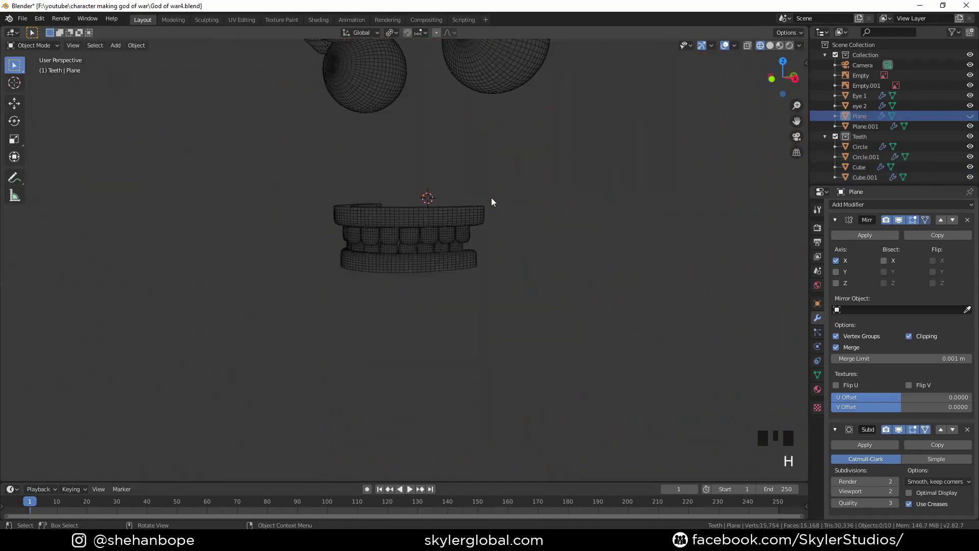
middle_click_drag(492, 198, 508, 198)
Apply the Mirror modifier on the upper gum, upper teeth, lower teeth and lower gum
left_click(439, 210)
left_click(850, 234)
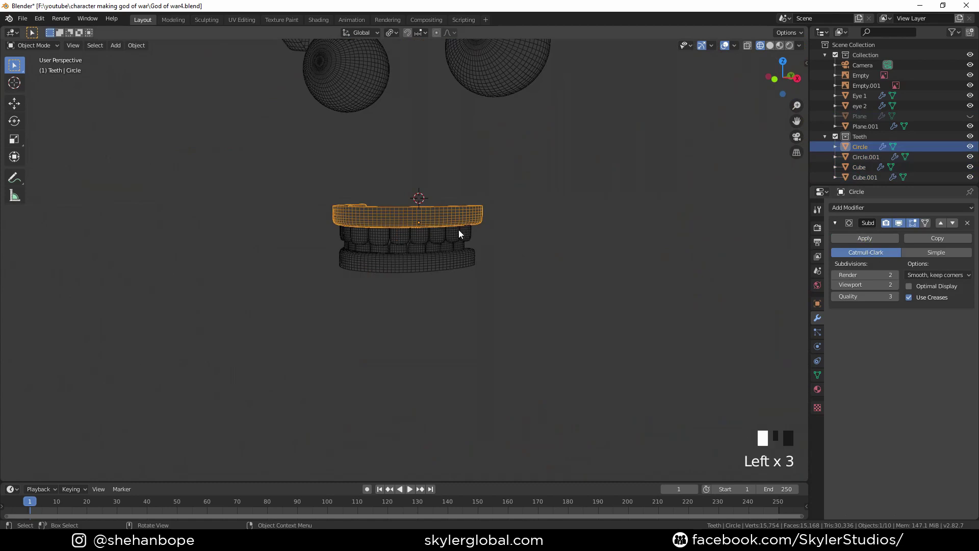
left_click(459, 234)
left_click(867, 236)
left_click(458, 247)
left_click(851, 238)
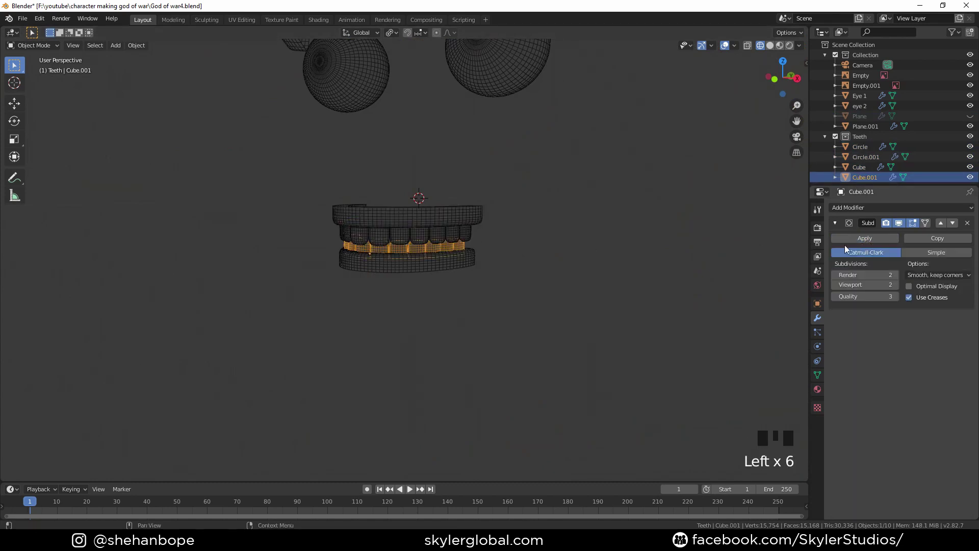
left_click(464, 261)
left_click(866, 239)
Try to join the gum and tooth objects into a single object
left_click_drag(275, 195, 428, 290)
key("ctrl+j")
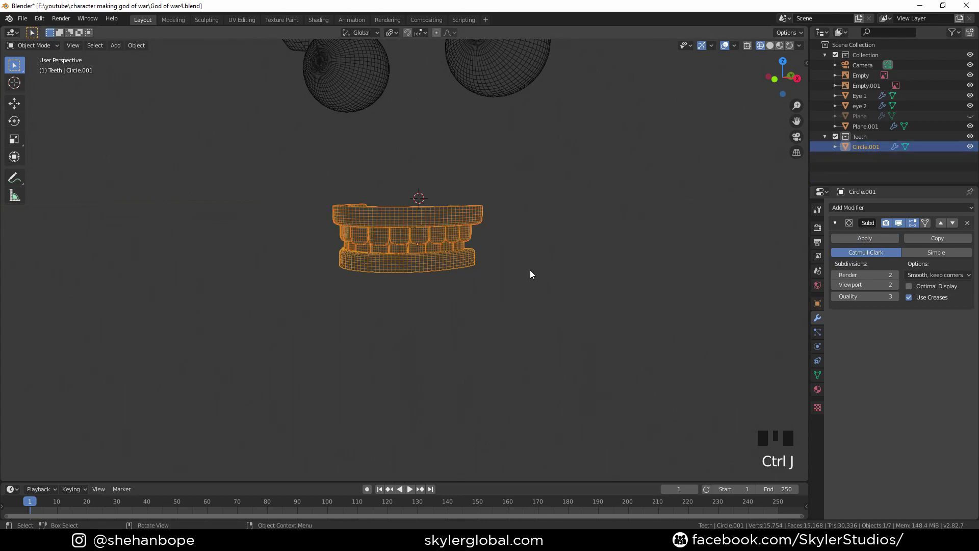
key("ctrl+z")
left_click(491, 272)
Select the upper and lower teeth and create a new material on the active lower row
scroll(476, 250, "up", 1)
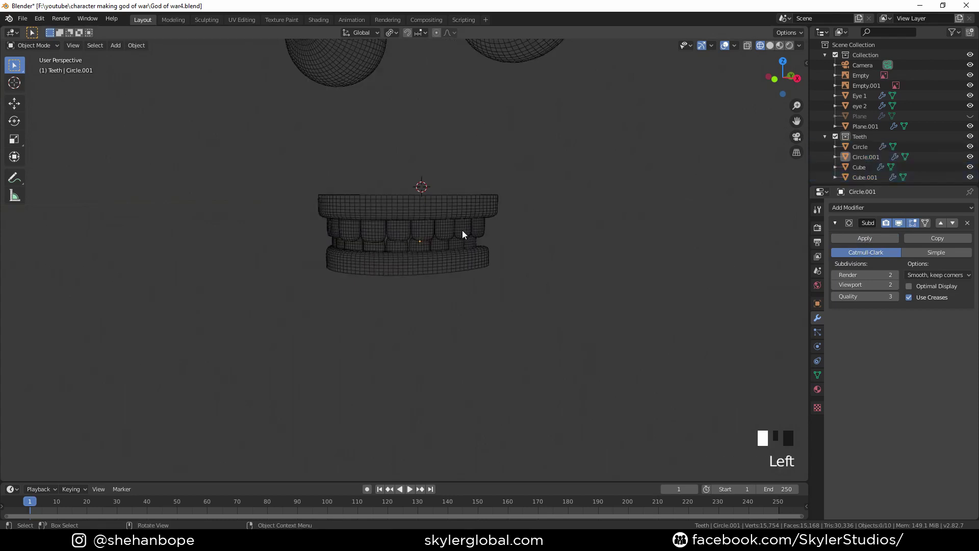
left_click(464, 234)
left_click(451, 241, "shift")
left_click(817, 389)
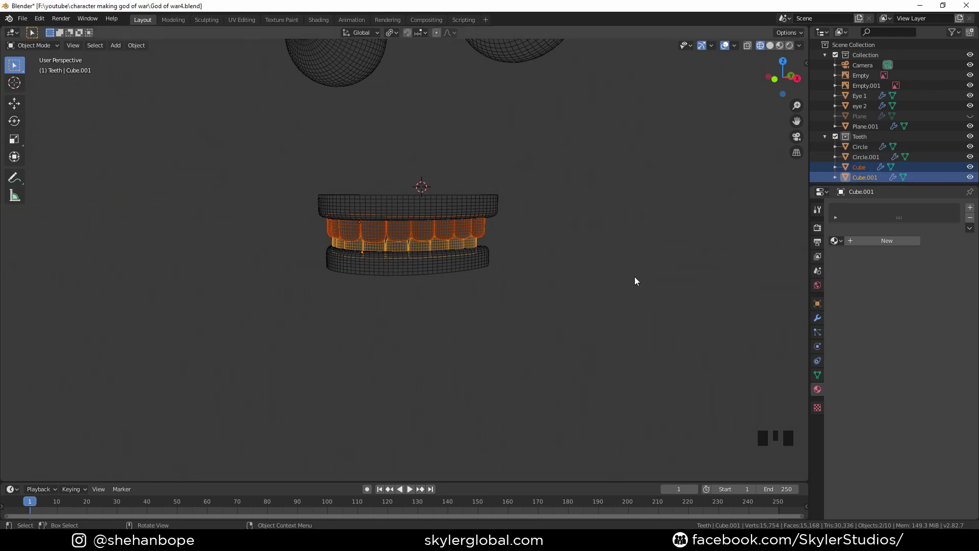
left_click(858, 240)
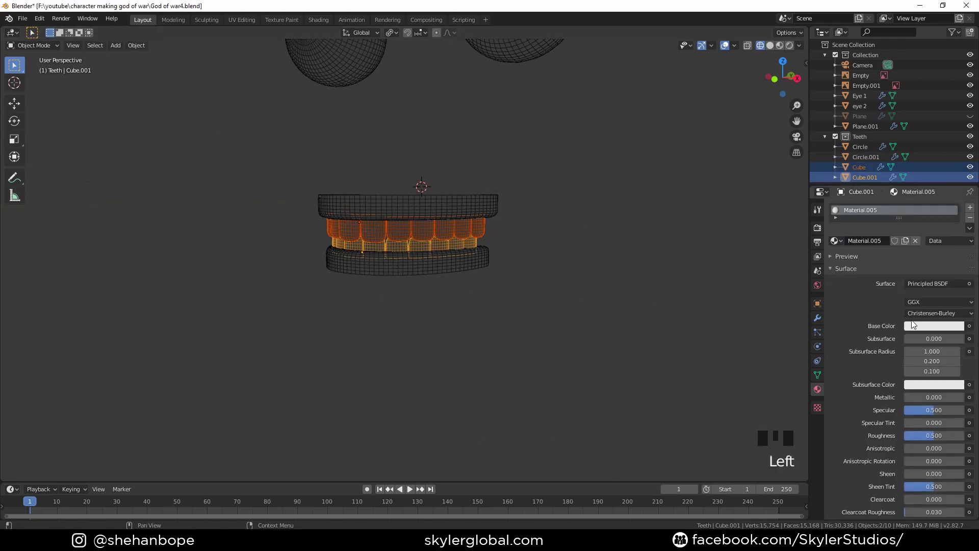
Rename the lower teeth's new material to "teeth"
left_click(512, 298)
left_click(464, 243)
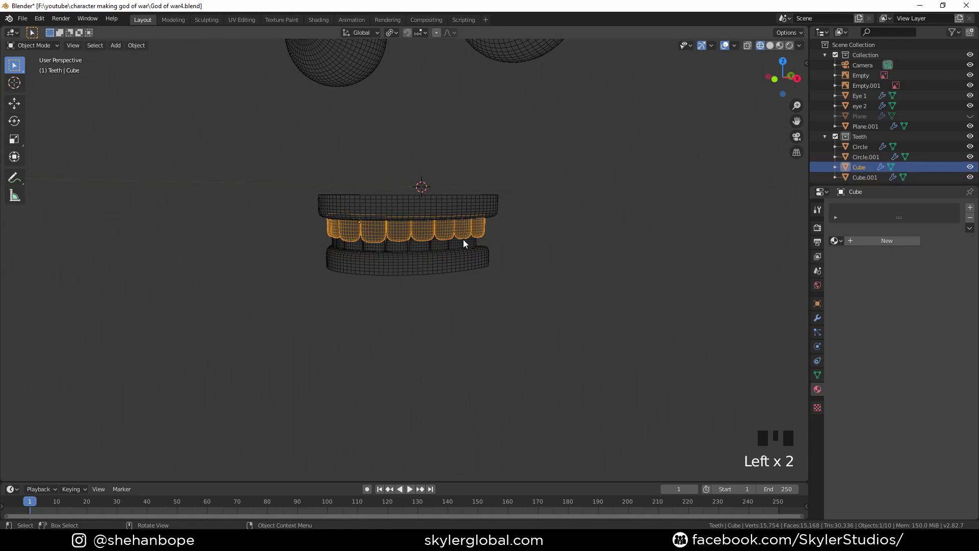
left_click(427, 245)
double_click(859, 210)
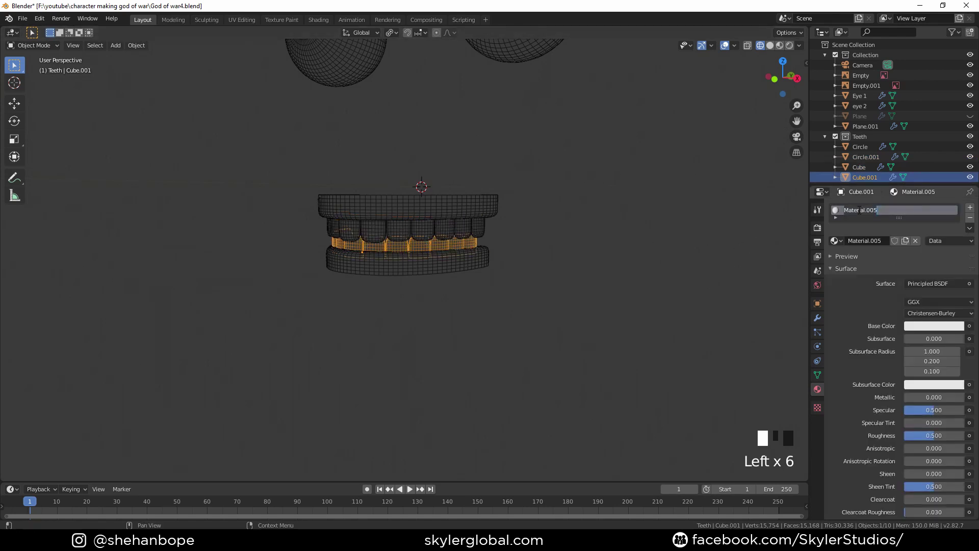
type("teeth")
key("Return")
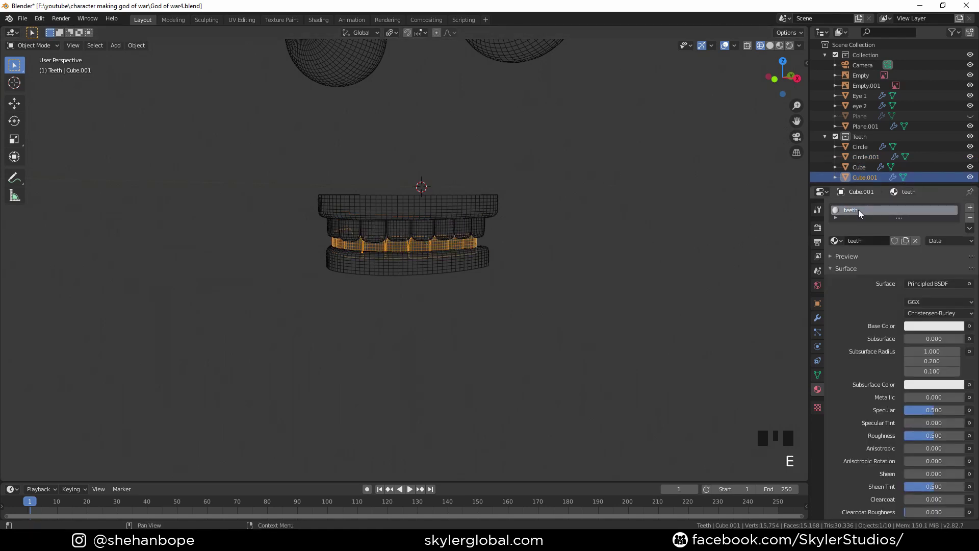
Assign the existing "teeth" material to the upper row of teeth
left_click(444, 251)
left_click(835, 240)
type("t")
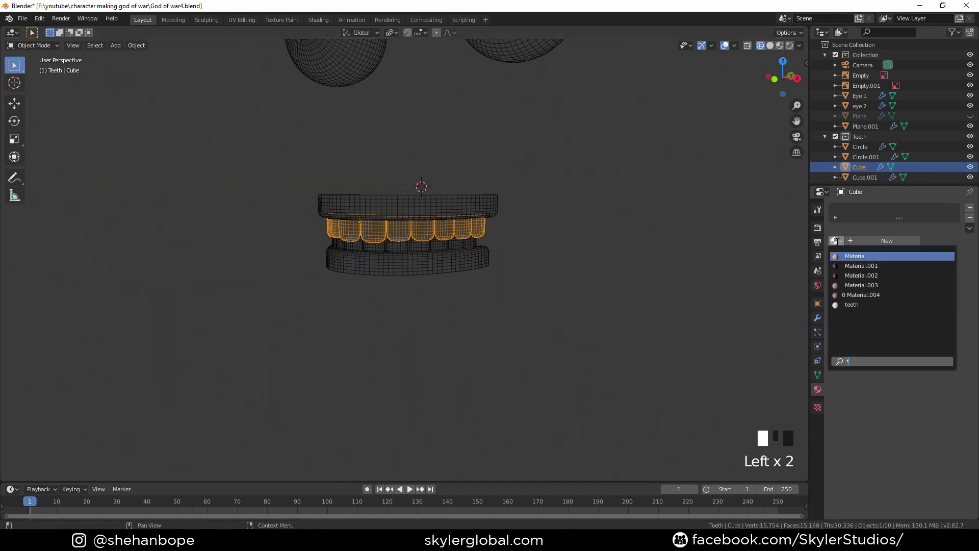
type("eeth")
left_click(874, 256)
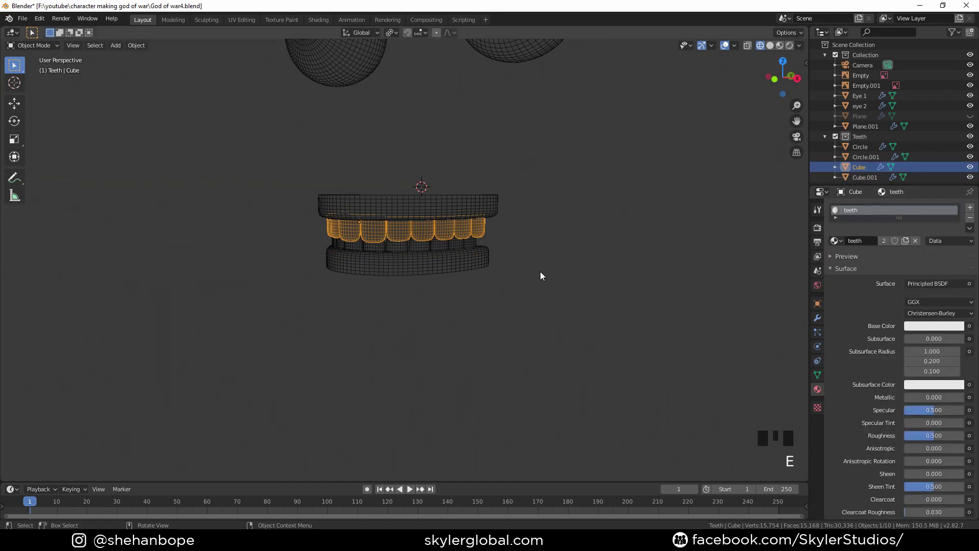
Create a new material on the upper gum and name it "gum"
left_click(434, 210)
left_click(864, 244)
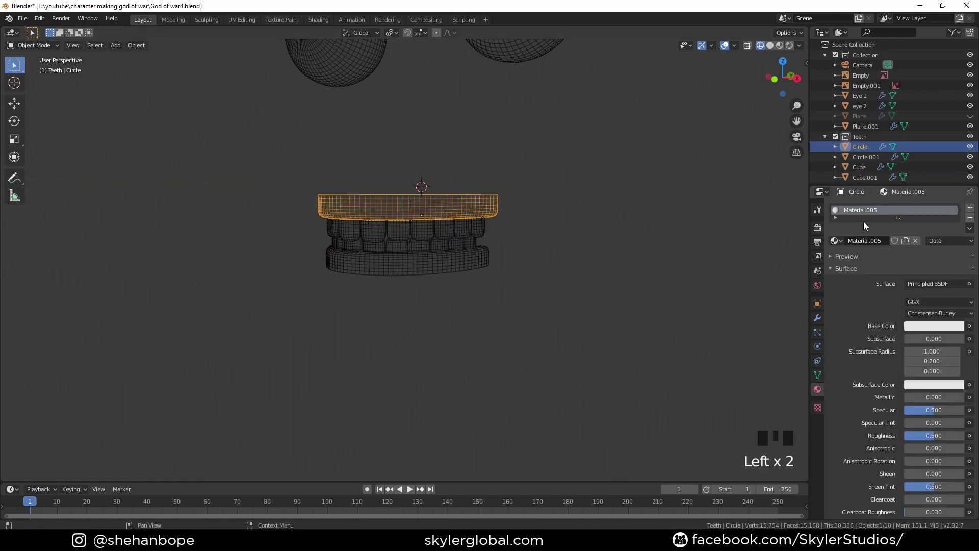
double_click(865, 210)
key("Return")
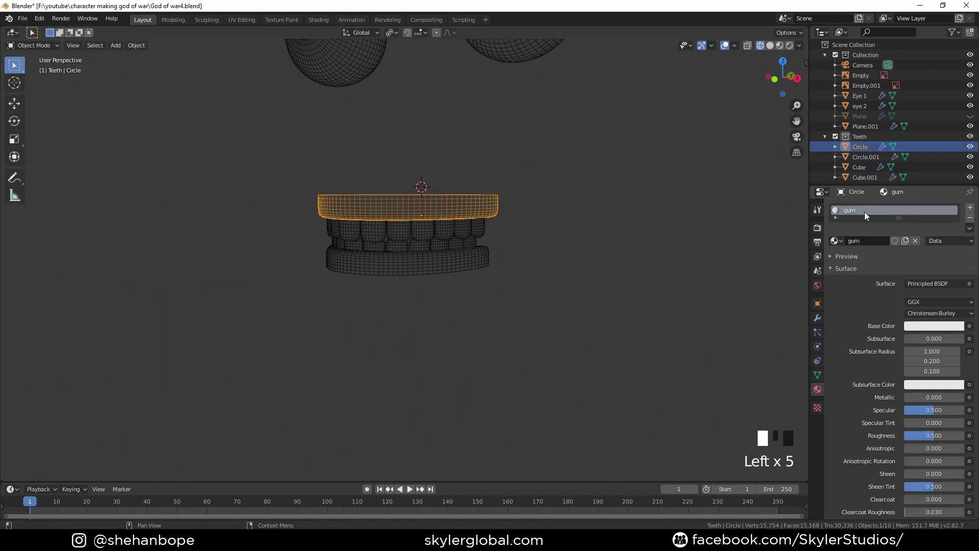
Assign the existing "gum" material to the lower gum
left_click(478, 258)
left_click(834, 240)
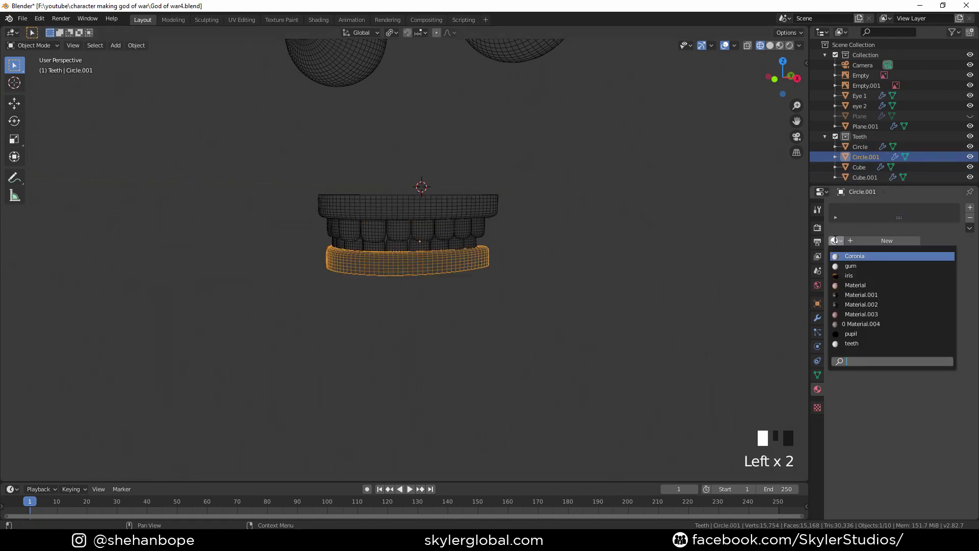
type("gum")
left_click(861, 256)
Join the upper and lower gums and both rows of teeth into one object
left_click(535, 314)
left_click_drag(342, 166, 527, 329)
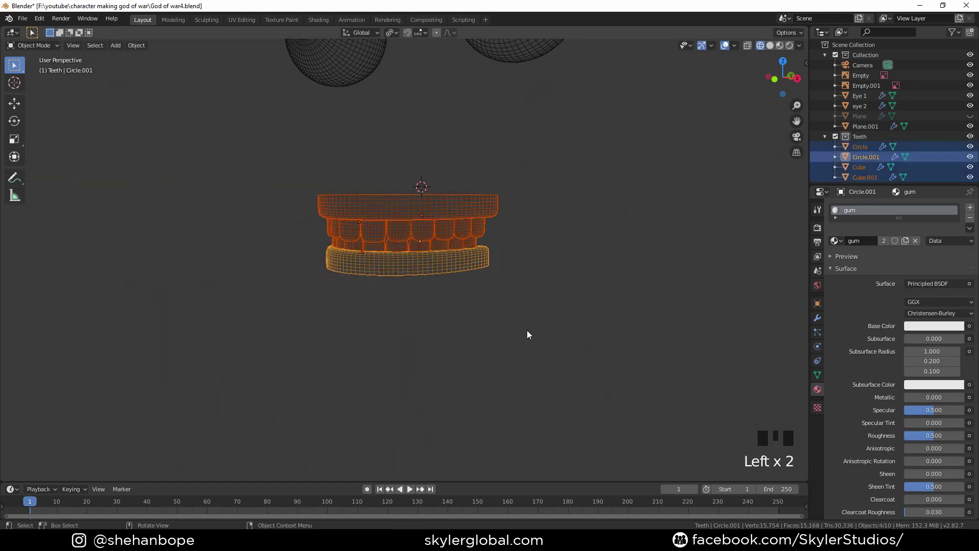
key("ctrl+j")
Unhide the head mesh and scale up the joined teeth and gums in front view to about the width of the lips
middle_click_drag(521, 310, 501, 317)
key("KP_1")
key("alt+h")
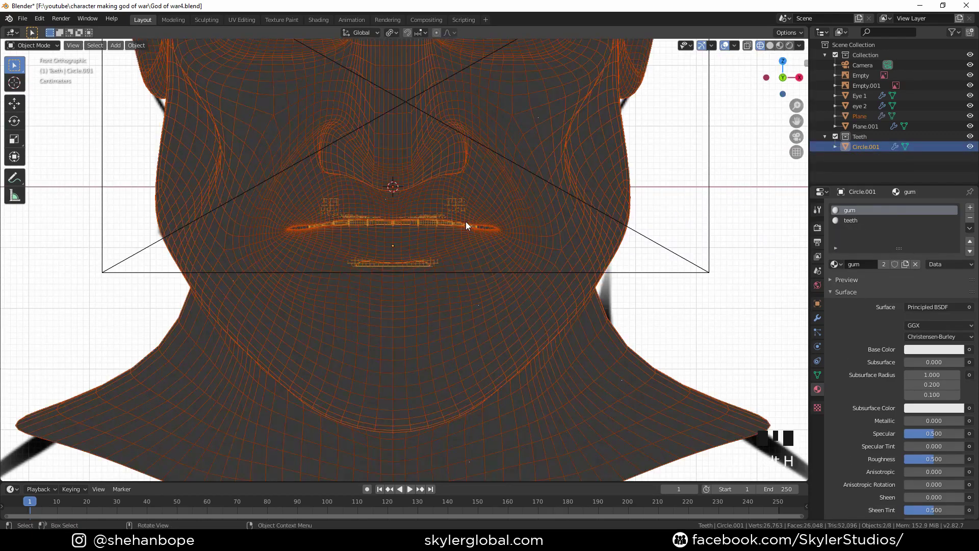
left_click(439, 223)
key("s")
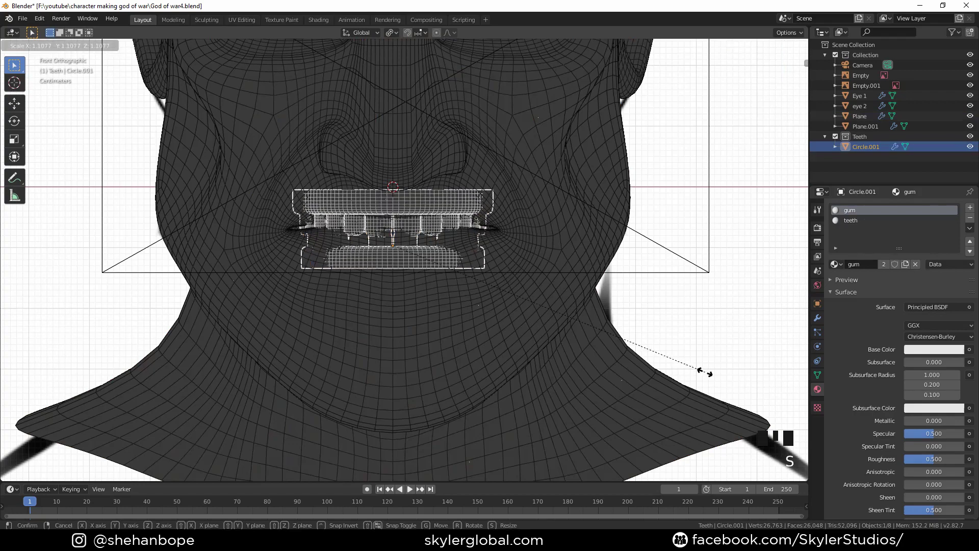
left_click(717, 372)
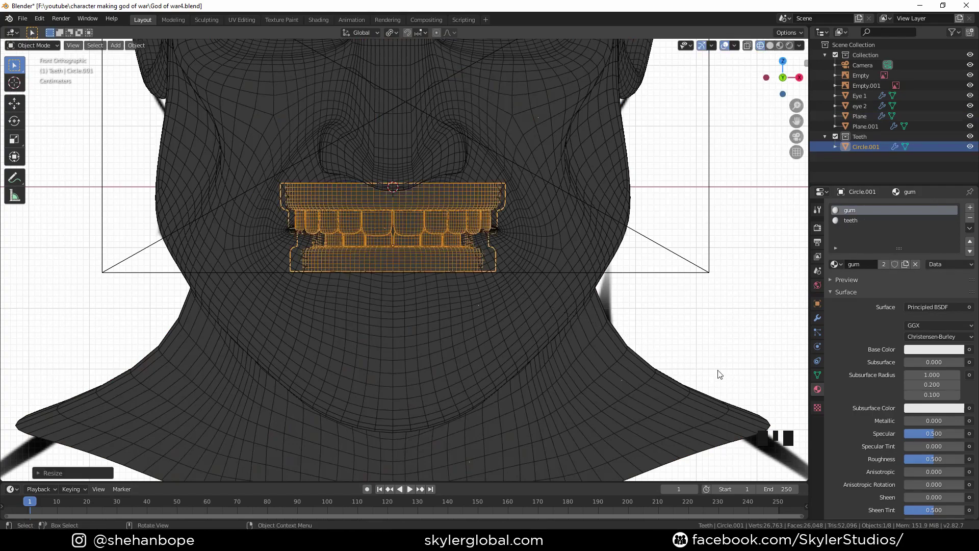
Move the teeth and gums back along the Y axis by about 0.08 m, behind the lips
key("KP_3")
key("g")
key("y")
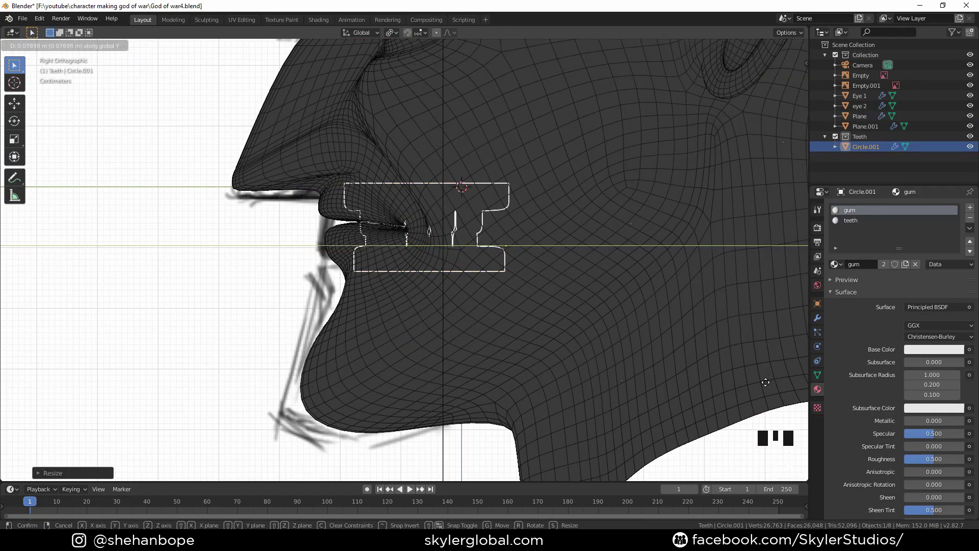
left_click(763, 384)
Enlarge the teeth and gums slightly and shift them a little farther back along the Y axis
key("KP_1")
key("s")
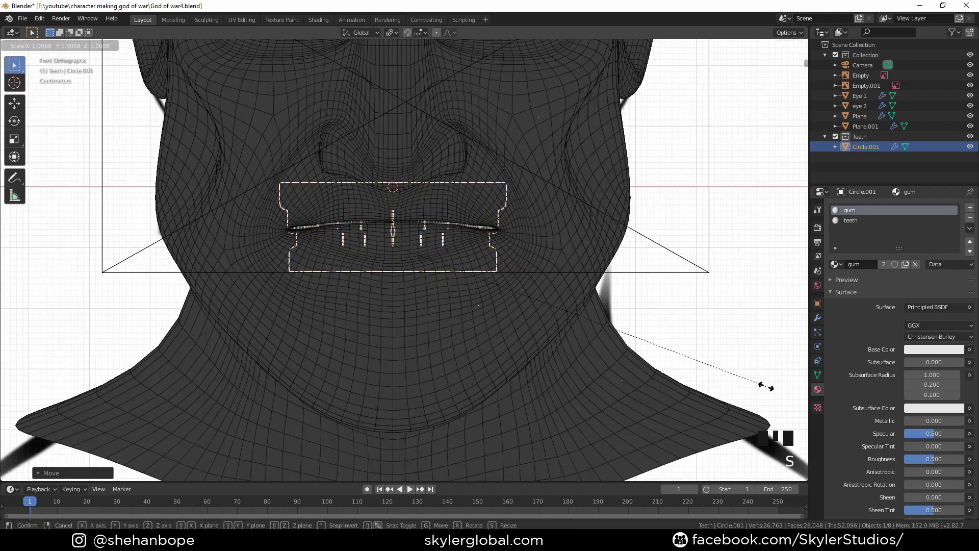
left_click(769, 393)
key("KP_3")
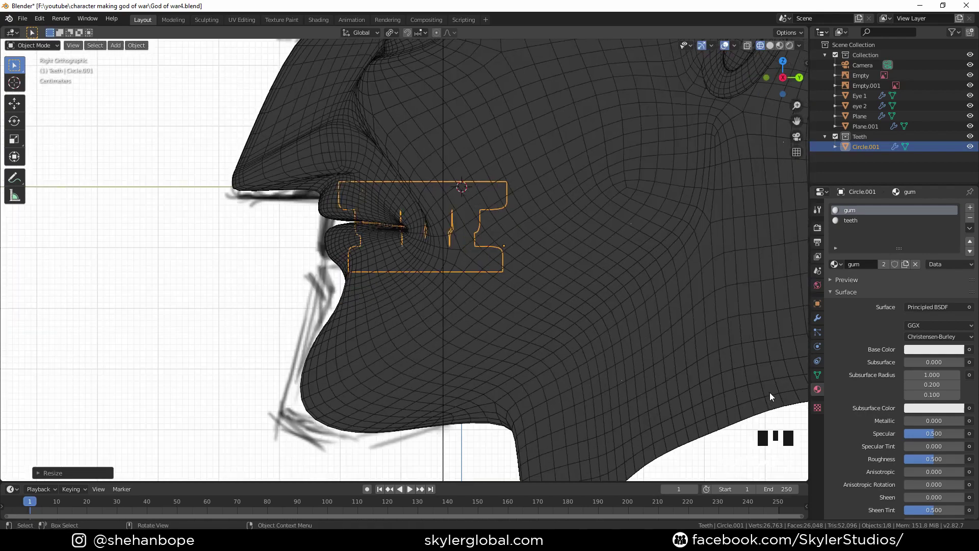
key("g")
key("y")
left_click(773, 393)
Lower the teeth and gums along the Z axis by about 0.02 m and fine-tune their overall scale in front view
key("g")
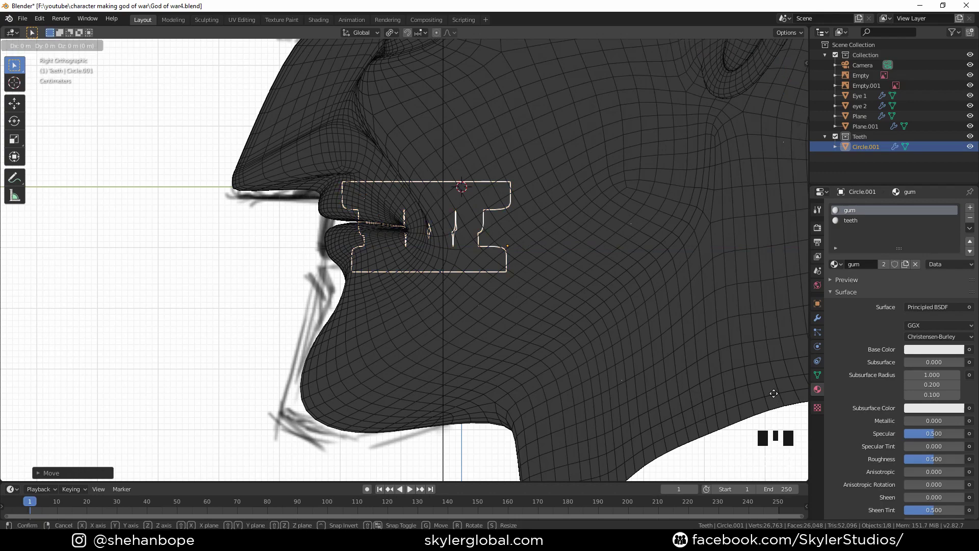
key("z")
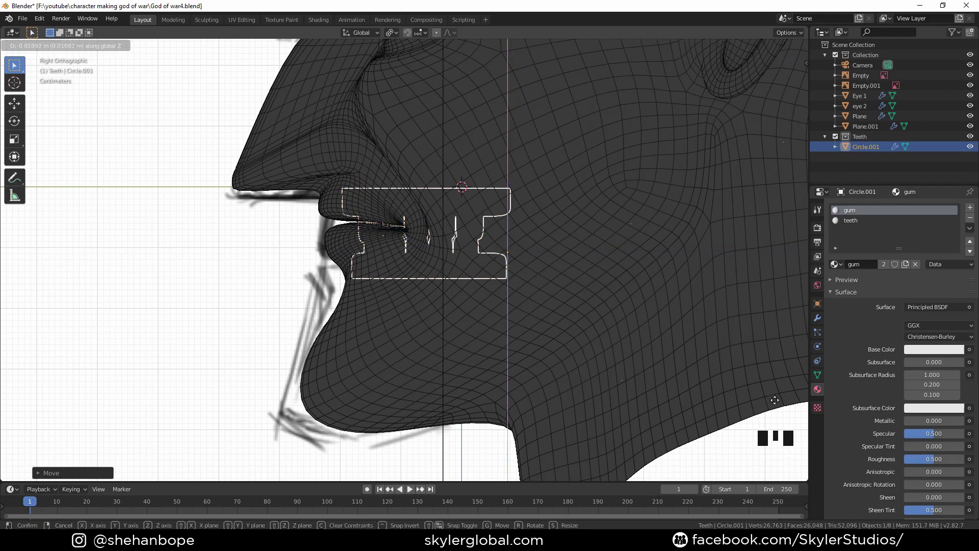
left_click(774, 400)
scroll(612, 372, "down", 2)
key("KP_1")
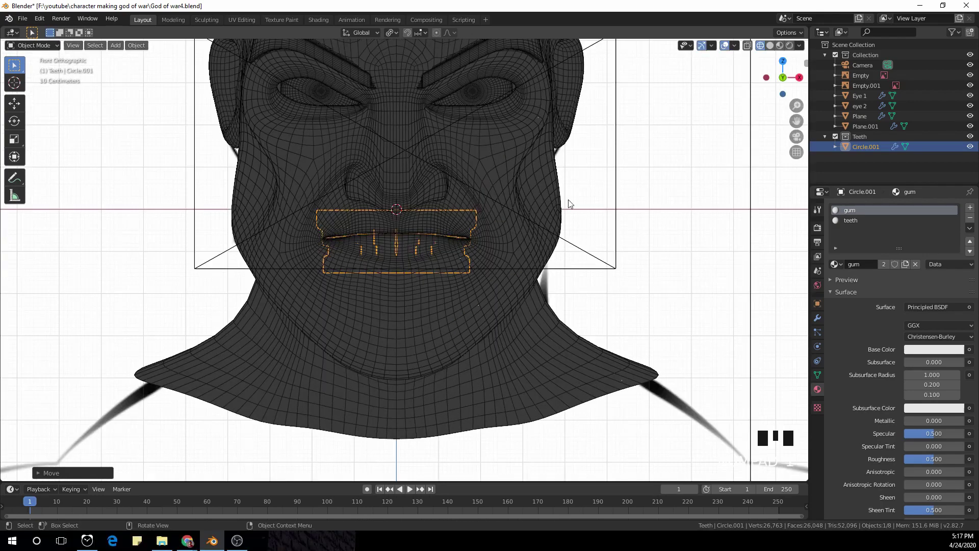
key("s")
left_click(610, 242)
scroll(610, 242, "down", 1)
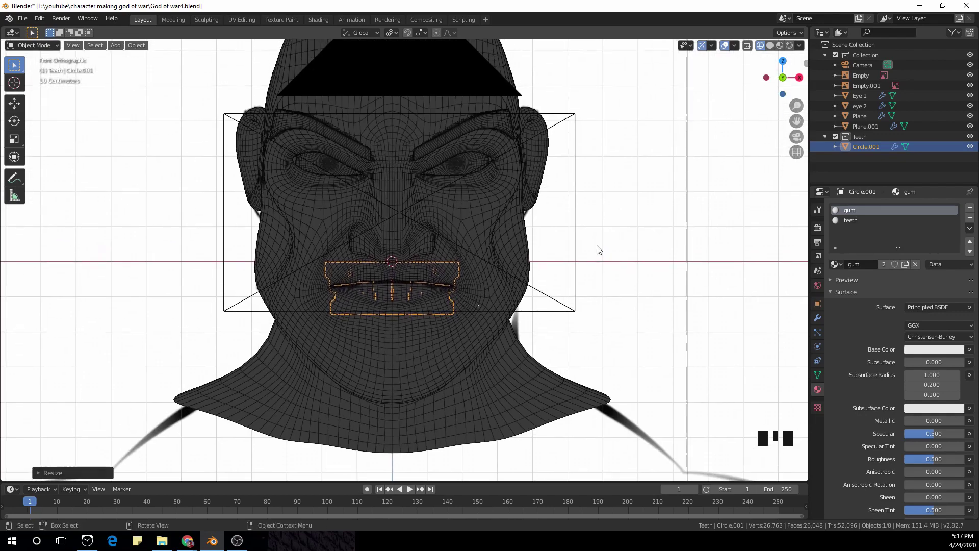
Set the base color of the "gum" material to a muted pink
key("Tab")
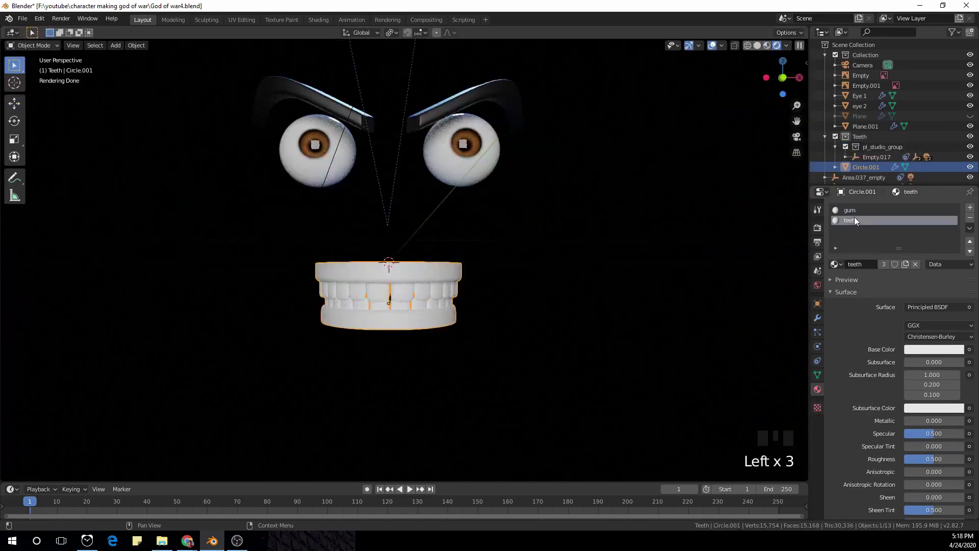
left_click(925, 348)
left_click_drag(906, 241, 910, 252)
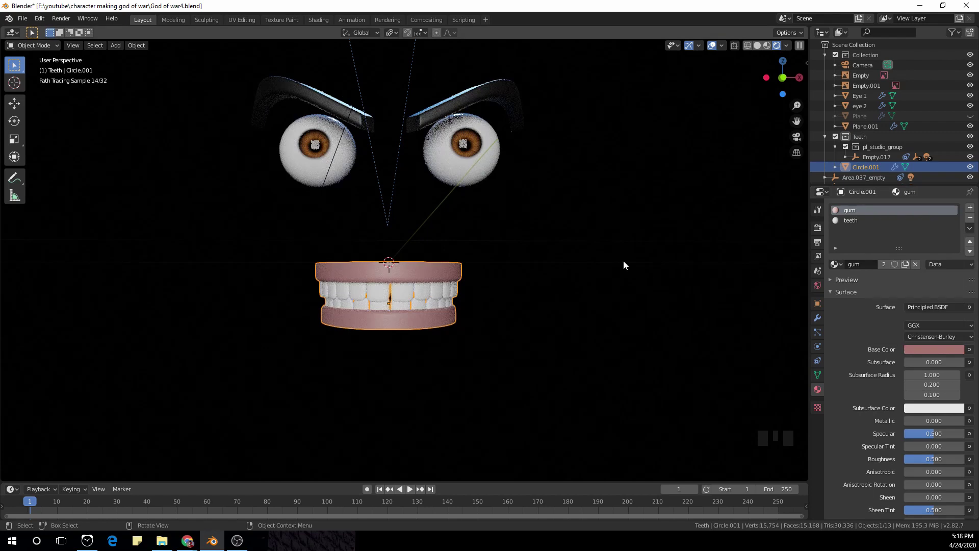
Unhide the head mesh in the rendered camera view and deselect all objects
scroll(623, 260, "down", 2)
key("KP_0")
key("alt+h")
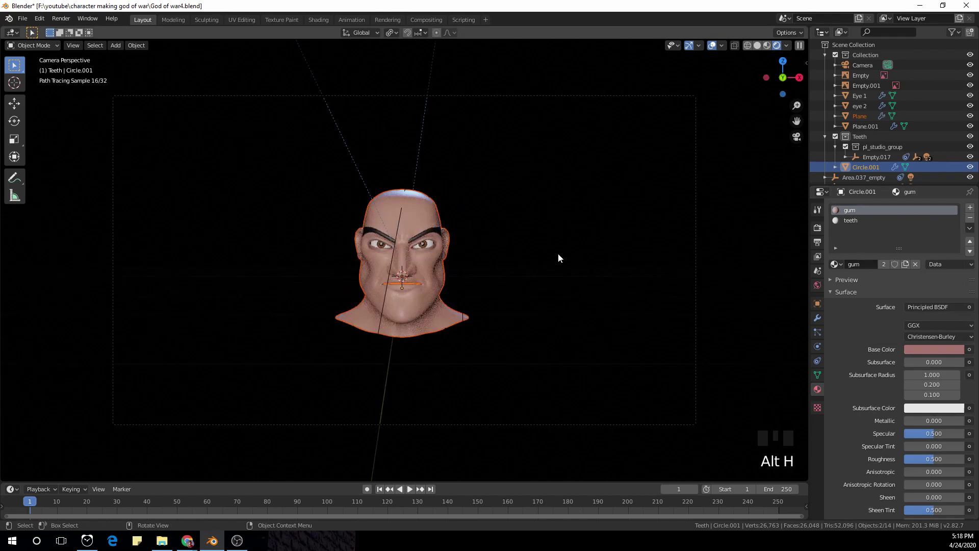
scroll(483, 269, "up", 3)
left_click(576, 318)
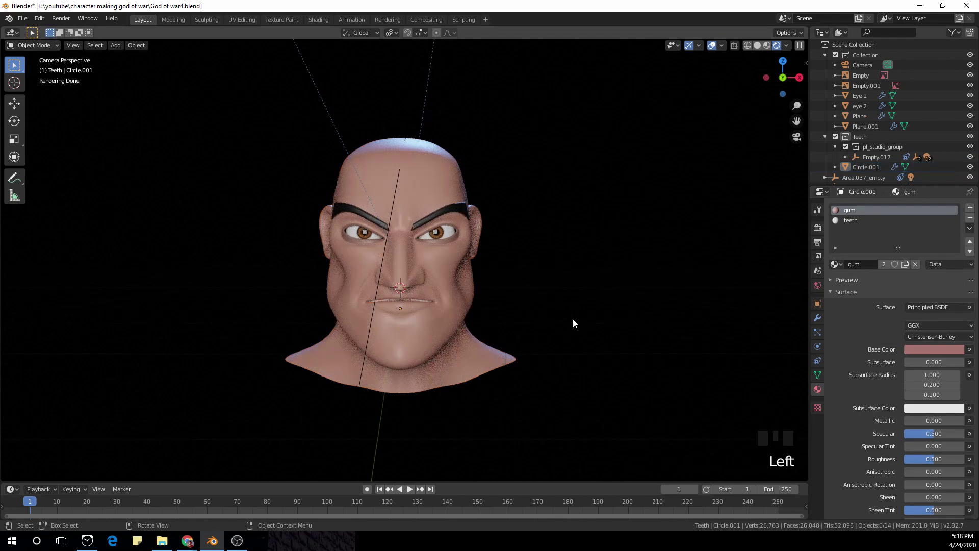